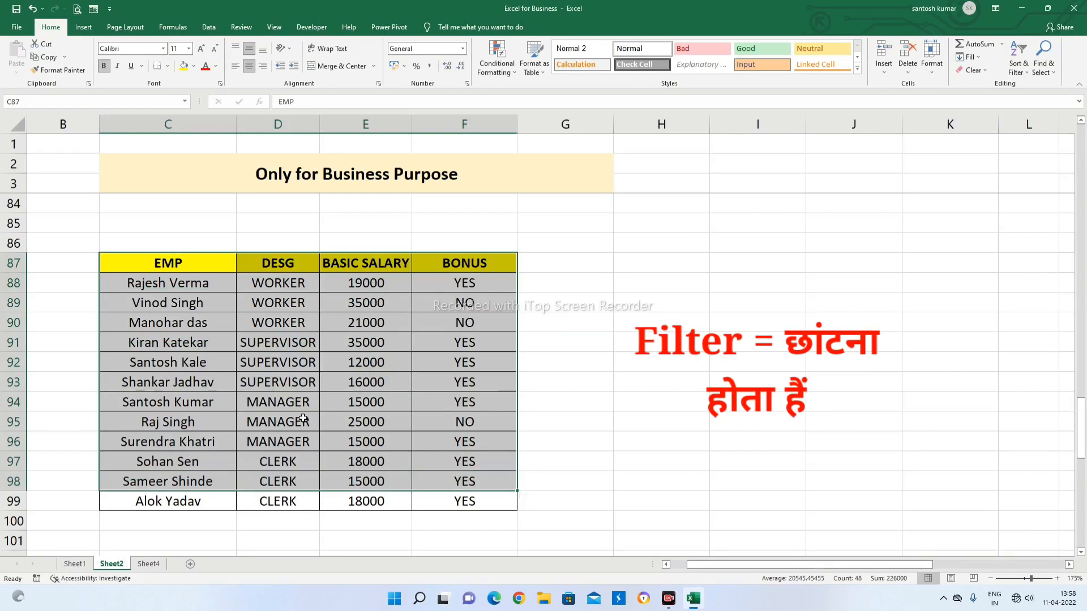
Step: Add filter controls to the header row of the employee table starting at row 87
click(316, 397)
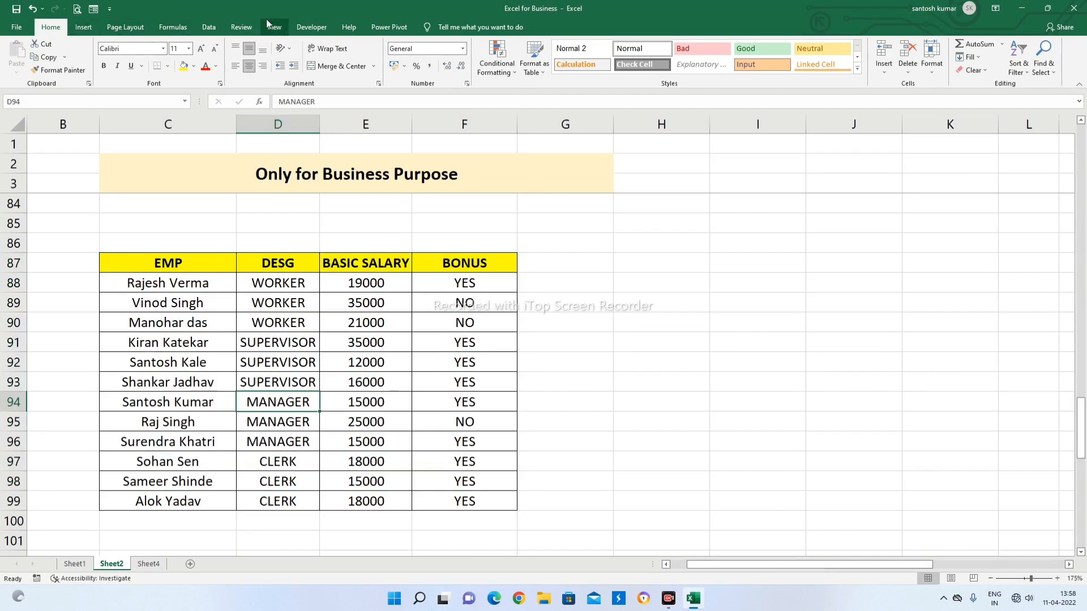
click(208, 25)
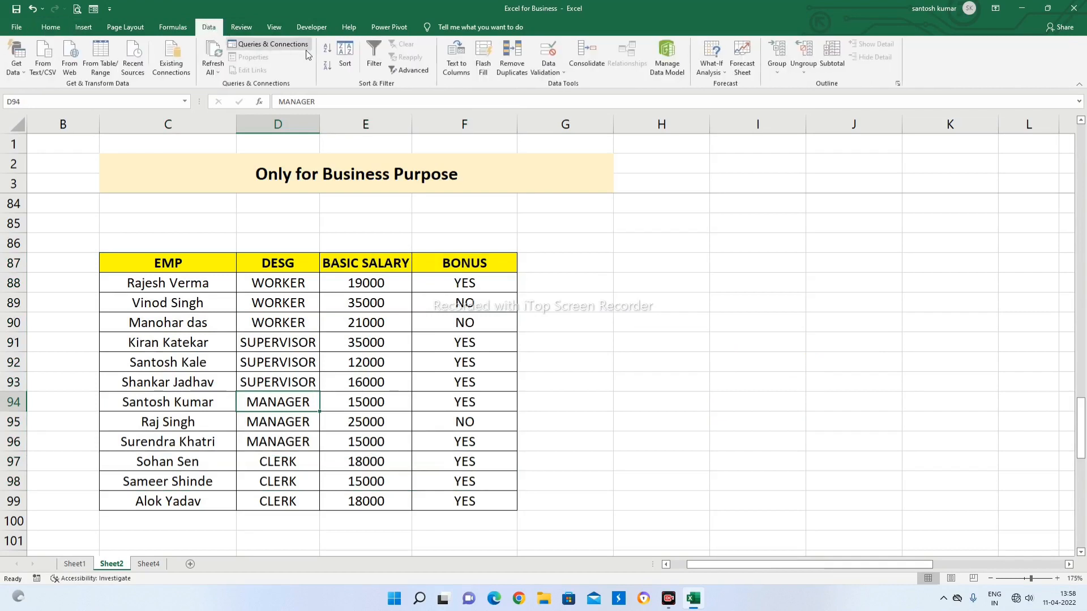
click(375, 60)
click(277, 342)
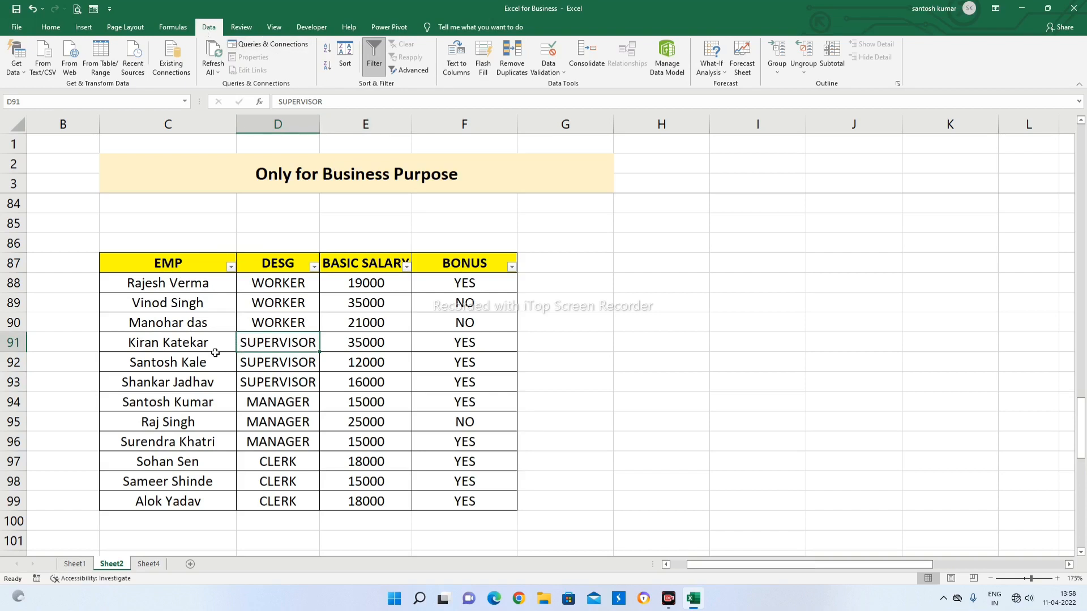
Step: Turn the employee table's filter off and back on from a cell inside the data
key(ctrl+shift+l)
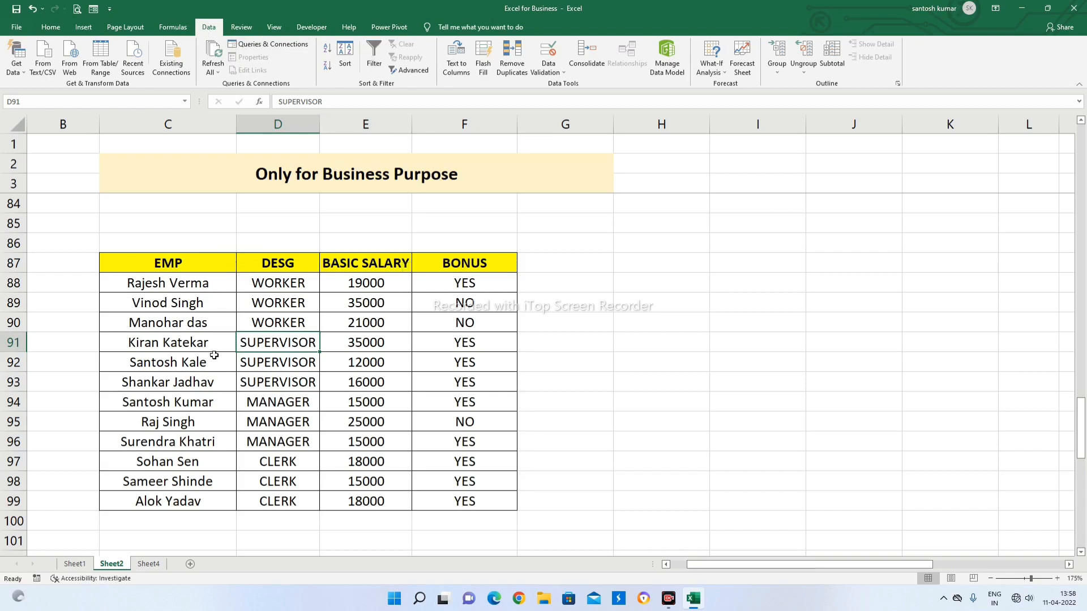
key(Up)
key(Up)
click(161, 305)
click(212, 356)
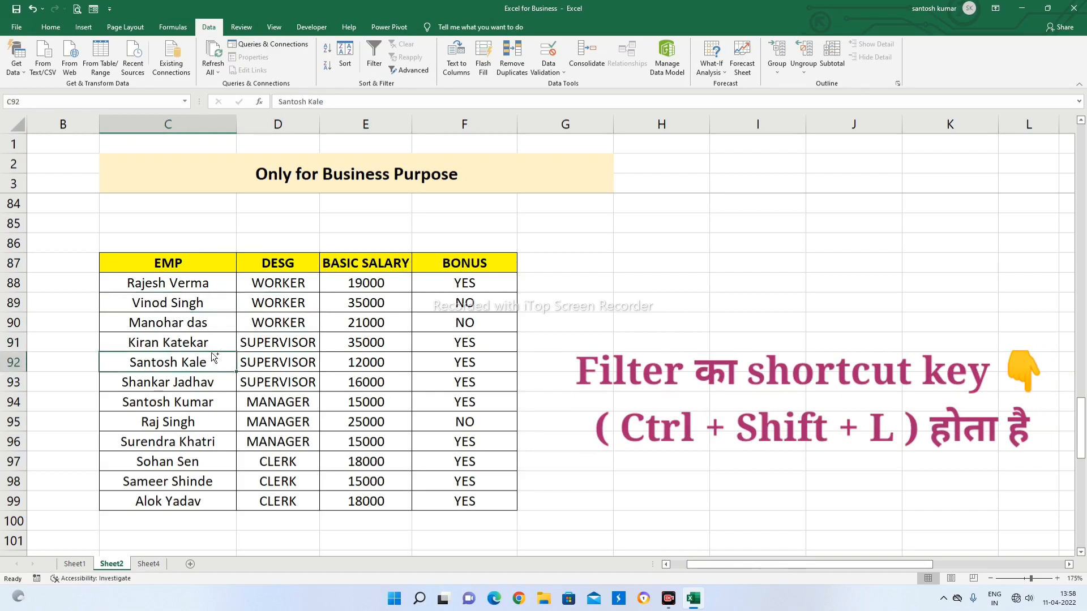
key(ctrl+shift+l)
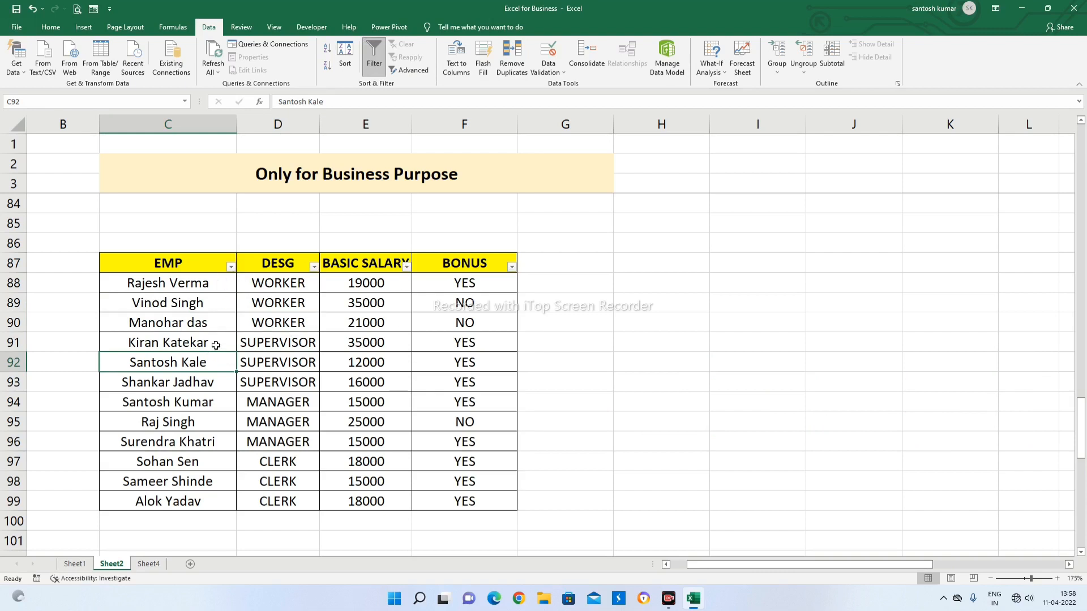
Step: Filter the DESG column so that only MANAGER rows are shown
click(270, 384)
click(272, 419)
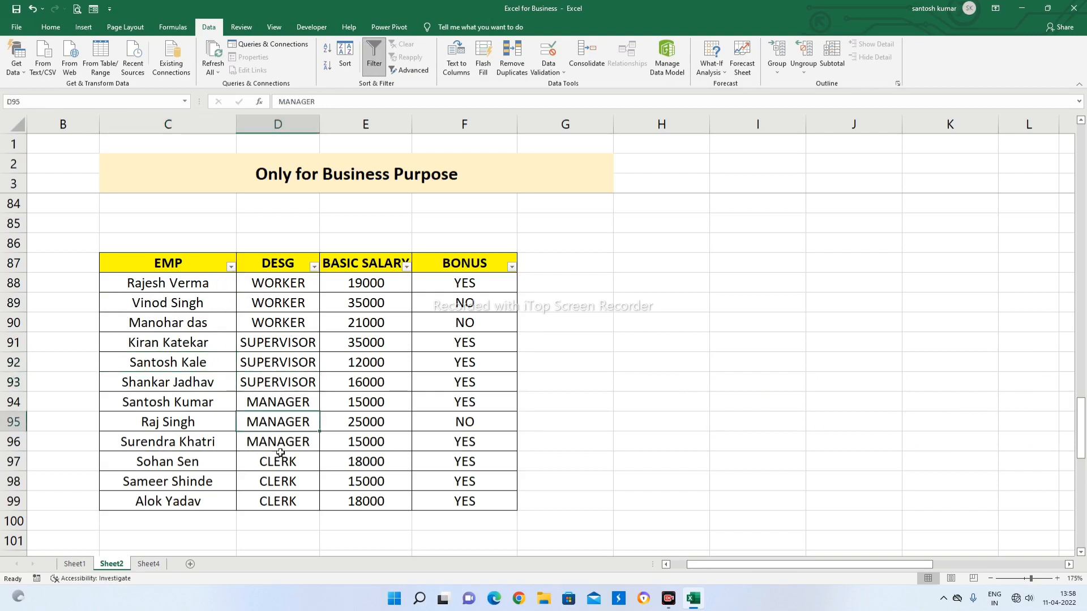
click(276, 467)
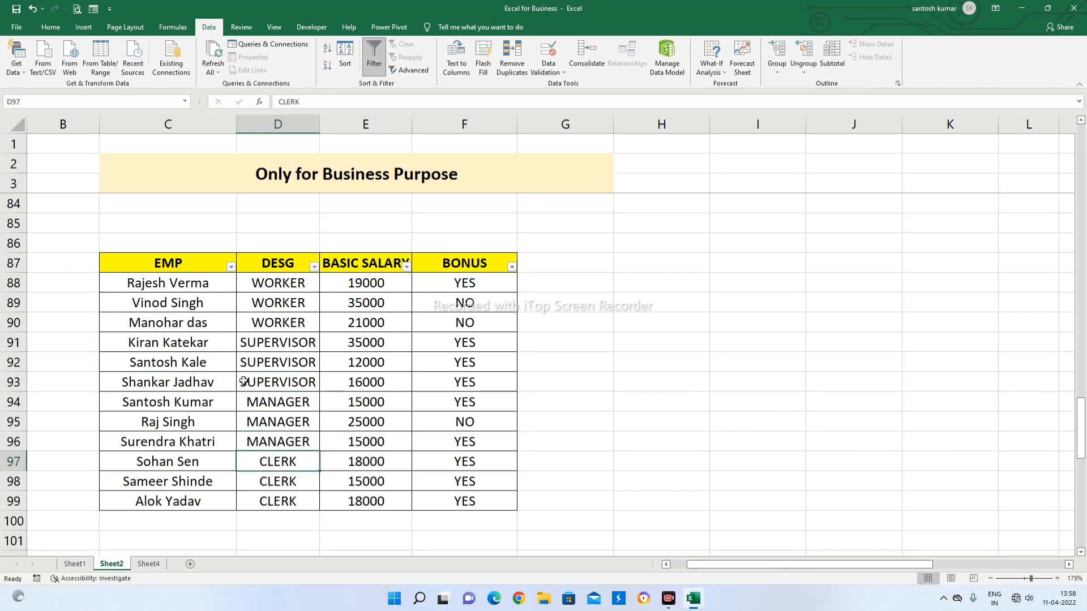
click(314, 267)
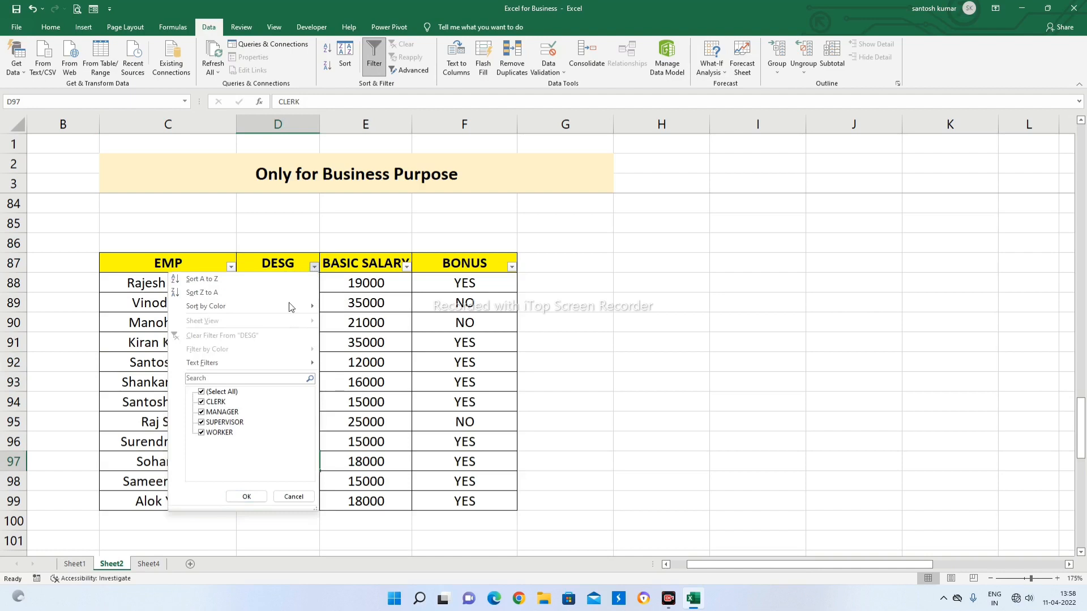
click(369, 298)
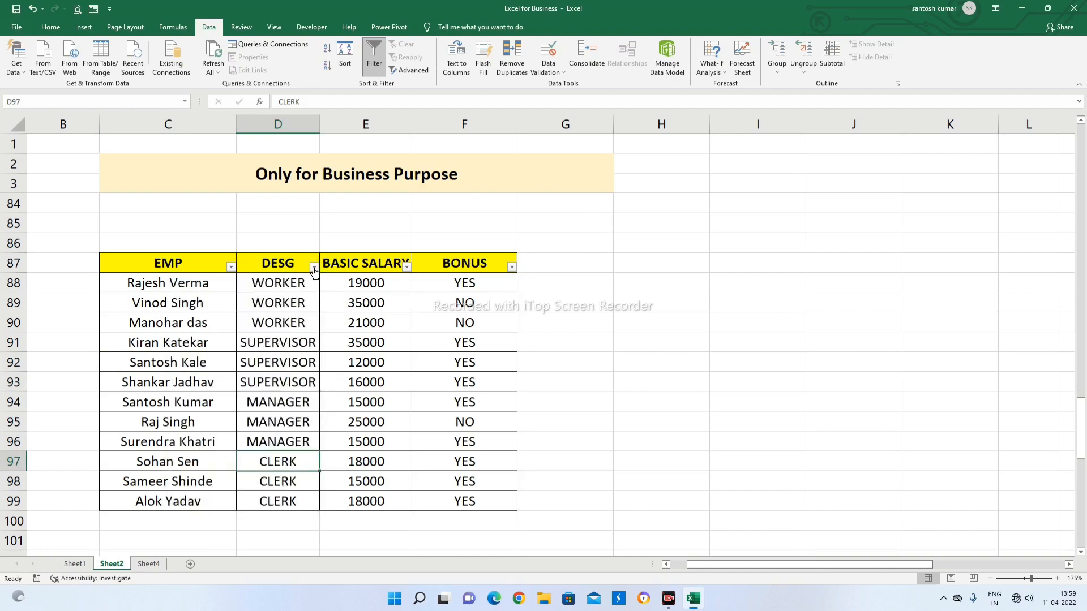
click(314, 268)
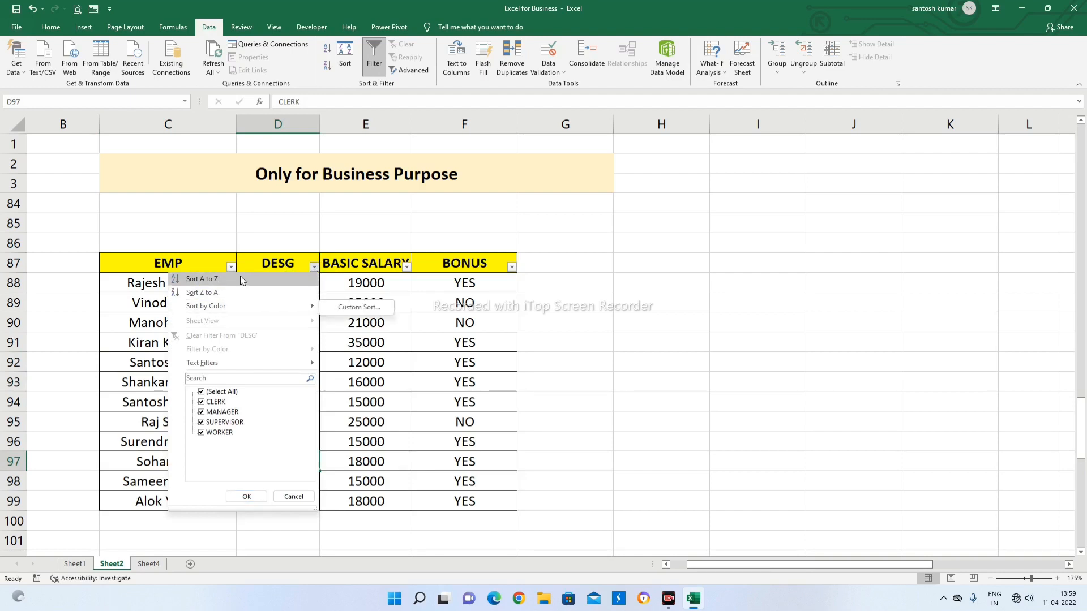
click(202, 393)
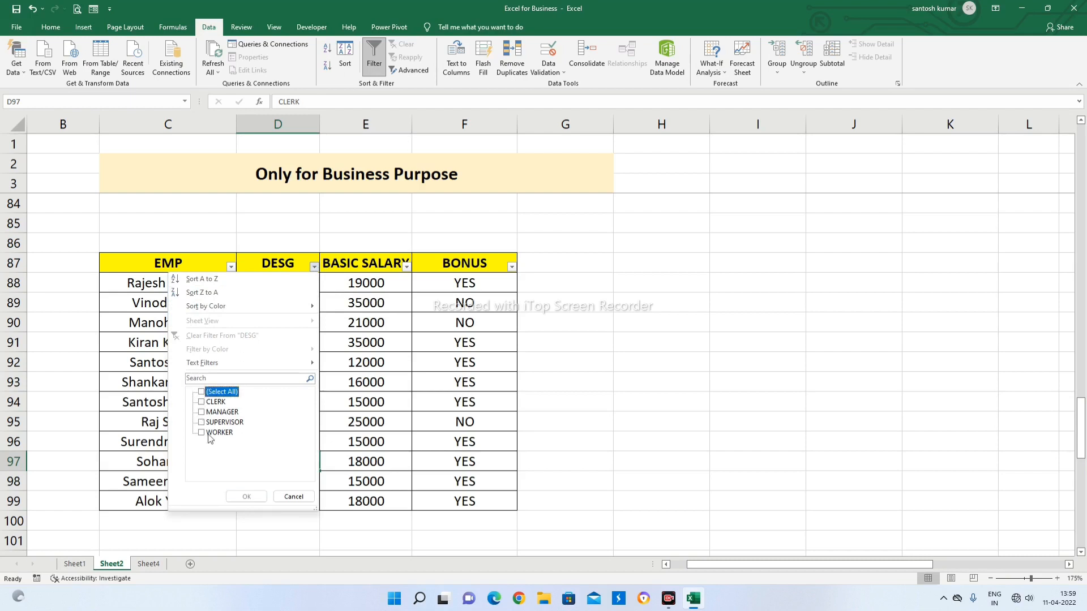
click(202, 393)
click(202, 393)
click(202, 393)
click(202, 393)
click(202, 412)
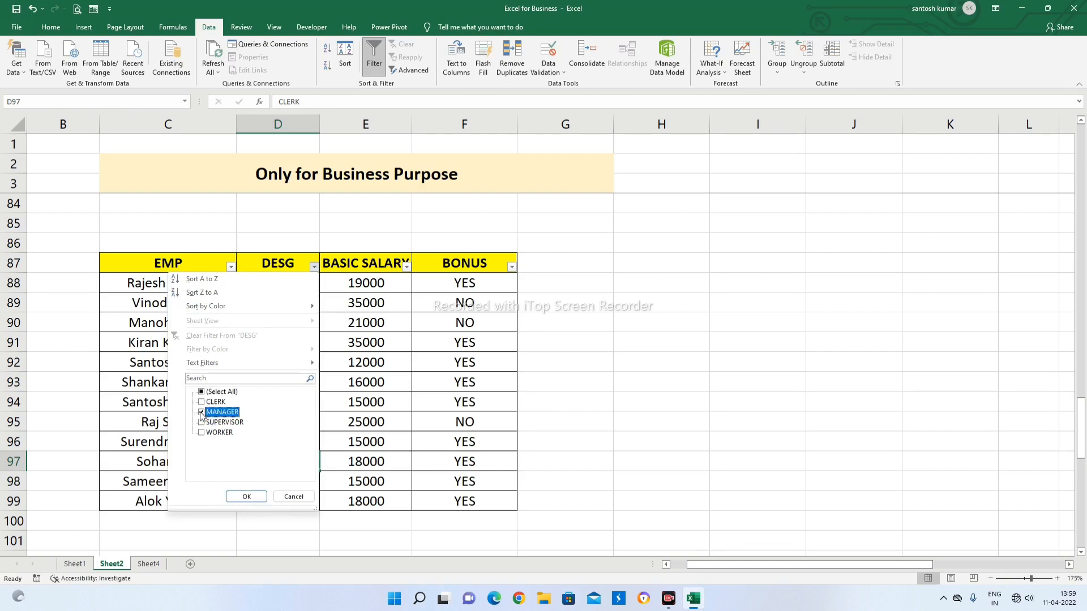
click(261, 500)
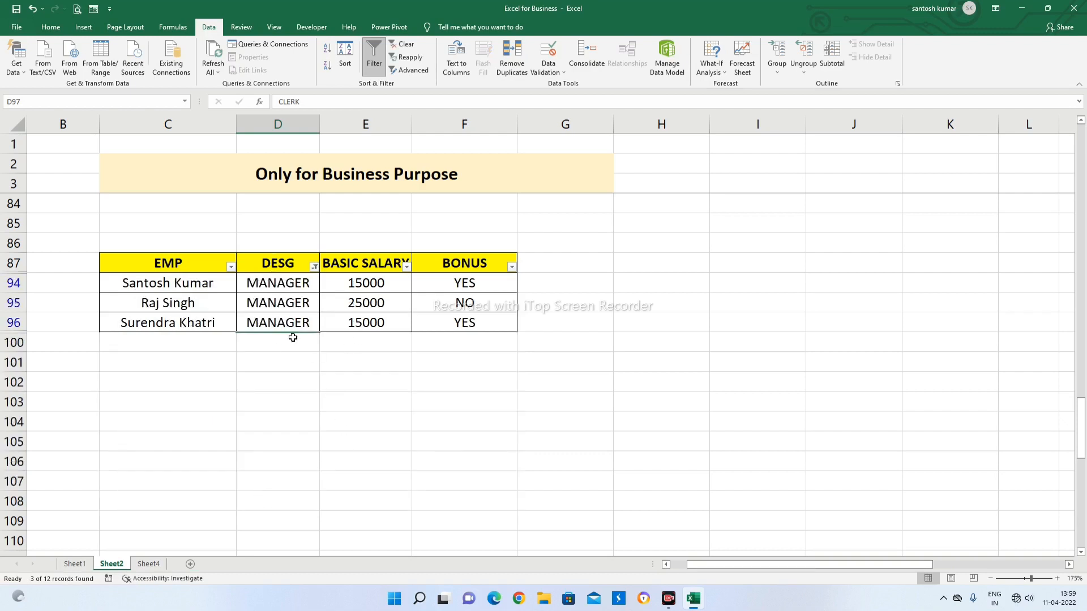
Step: Filter the BASIC SALARY column to 25000 and select the remaining row's name, designation and salary cells
click(407, 267)
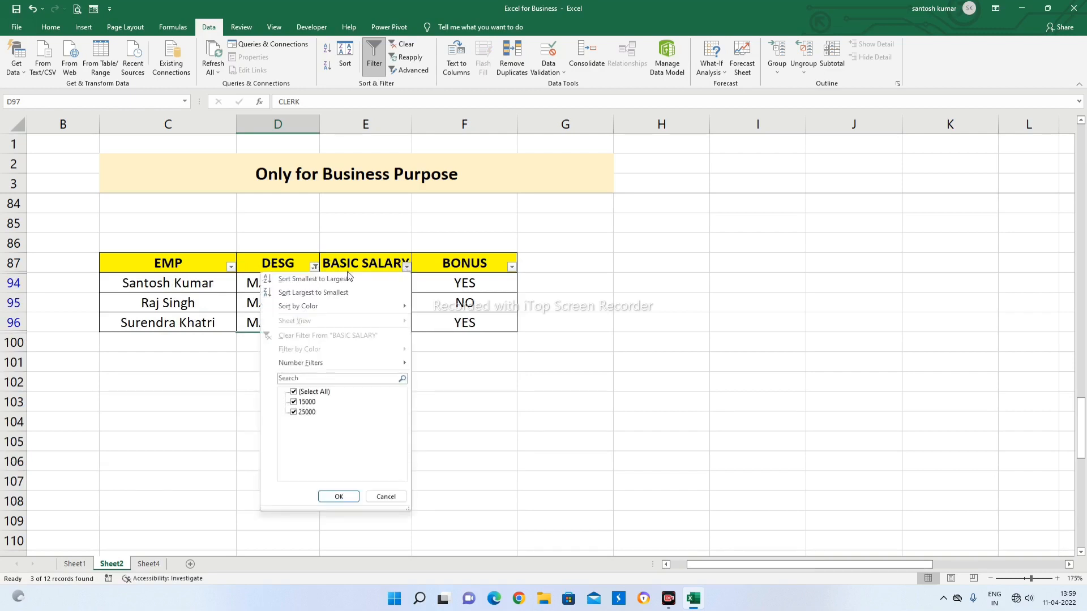
click(294, 392)
click(293, 412)
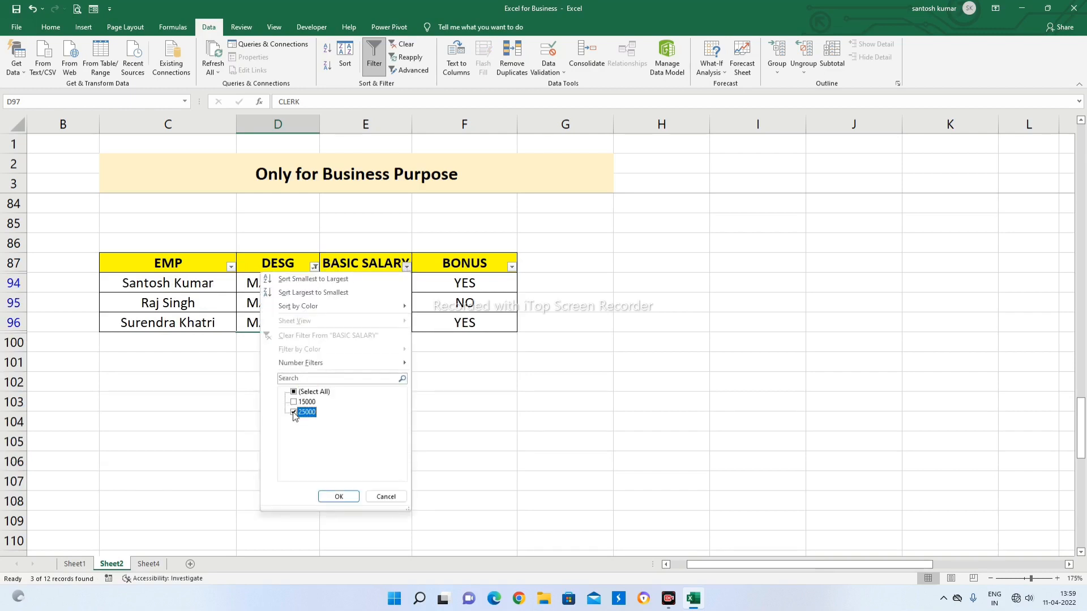
click(339, 497)
click(268, 281)
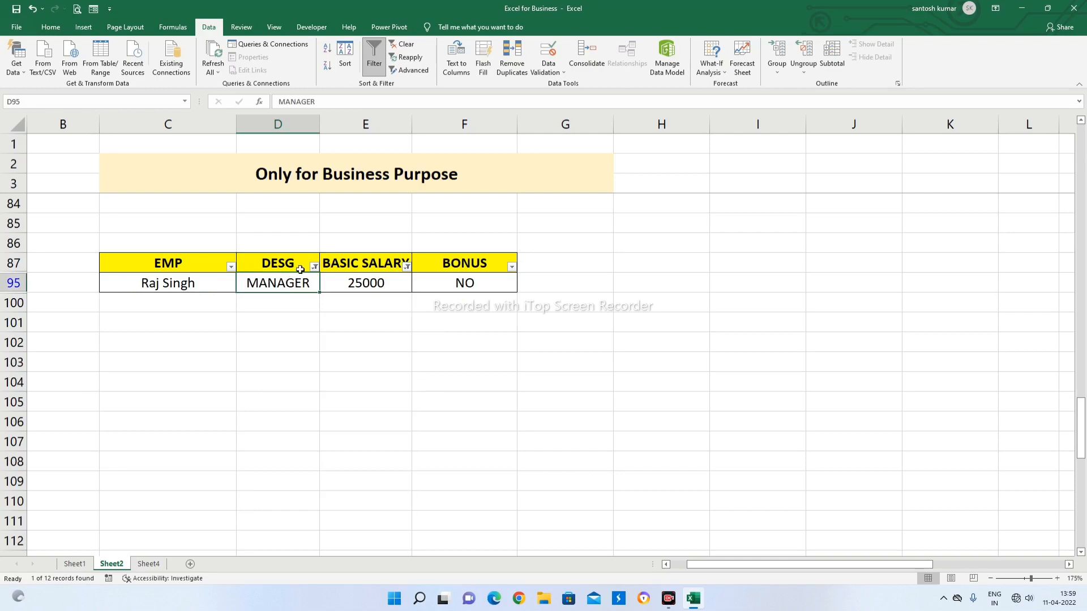
drag(152, 279, 360, 282)
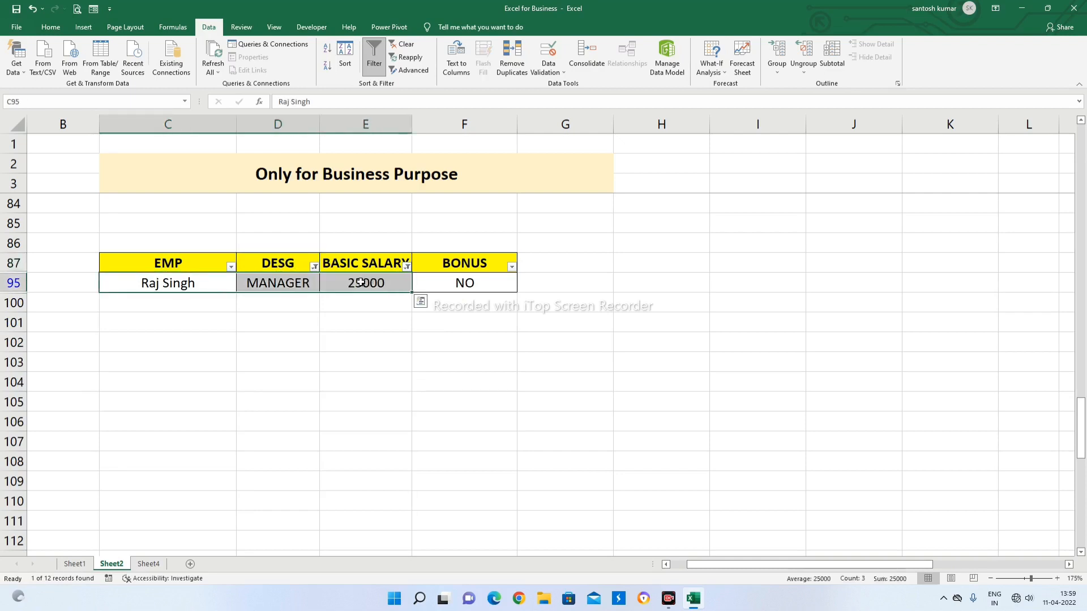
Step: Clear the filters from the DESG and BASIC SALARY columns
click(298, 265)
click(314, 266)
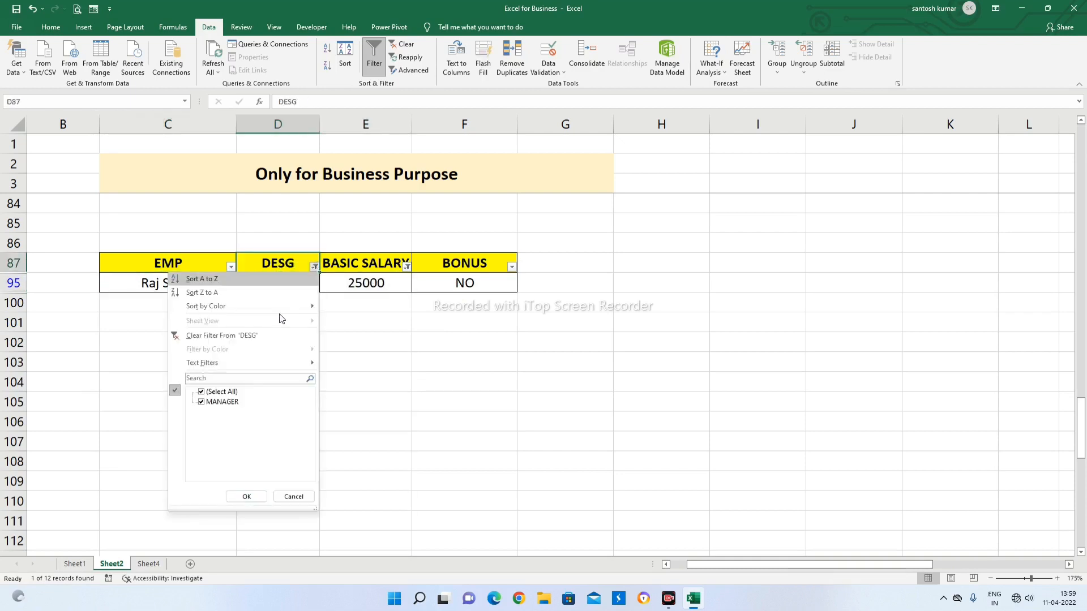
click(246, 496)
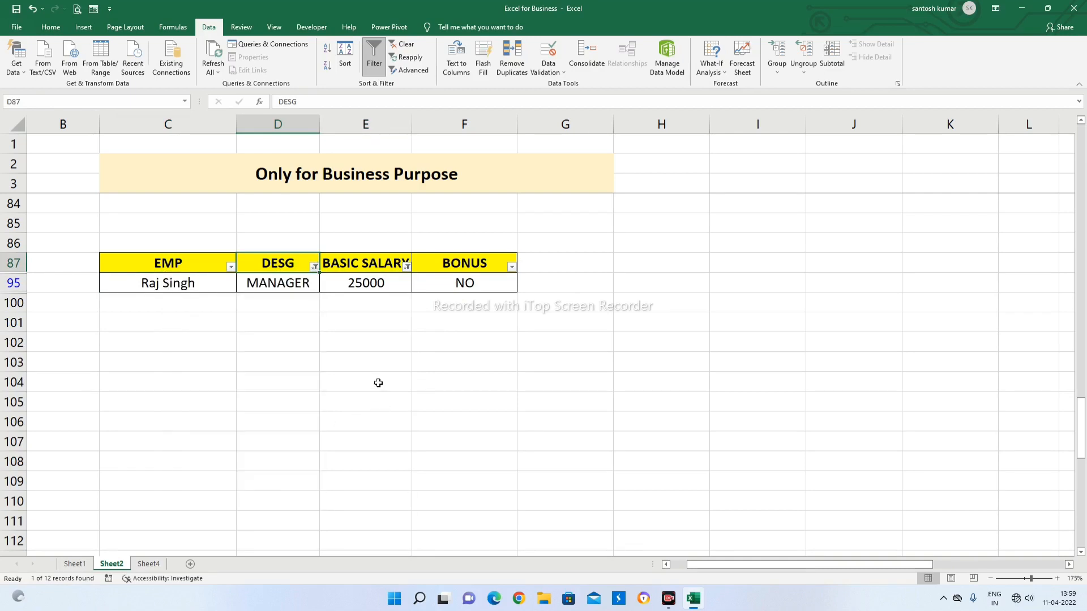
click(407, 266)
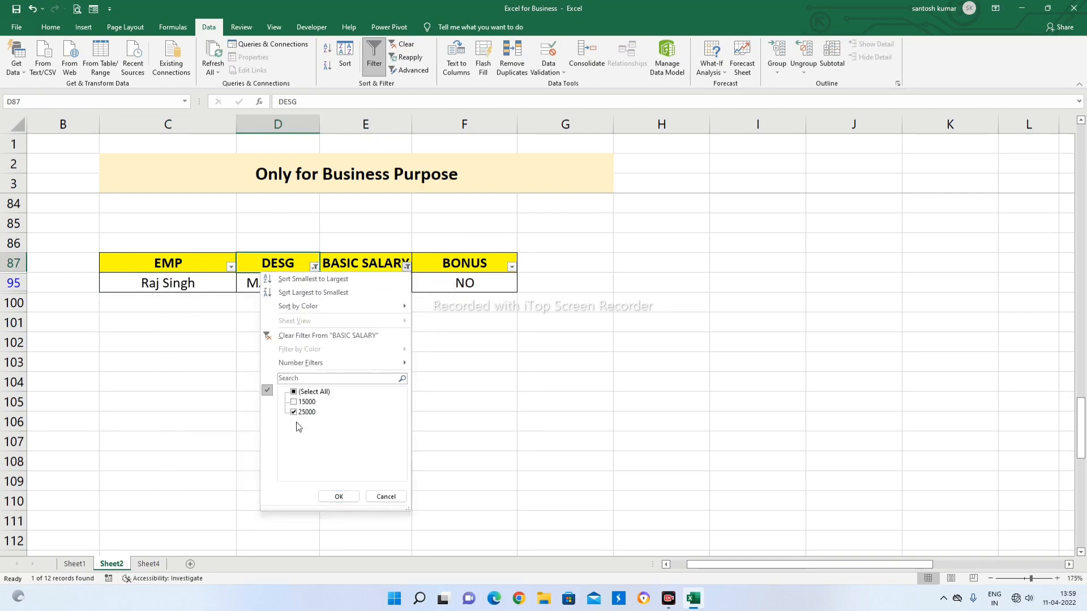
click(339, 497)
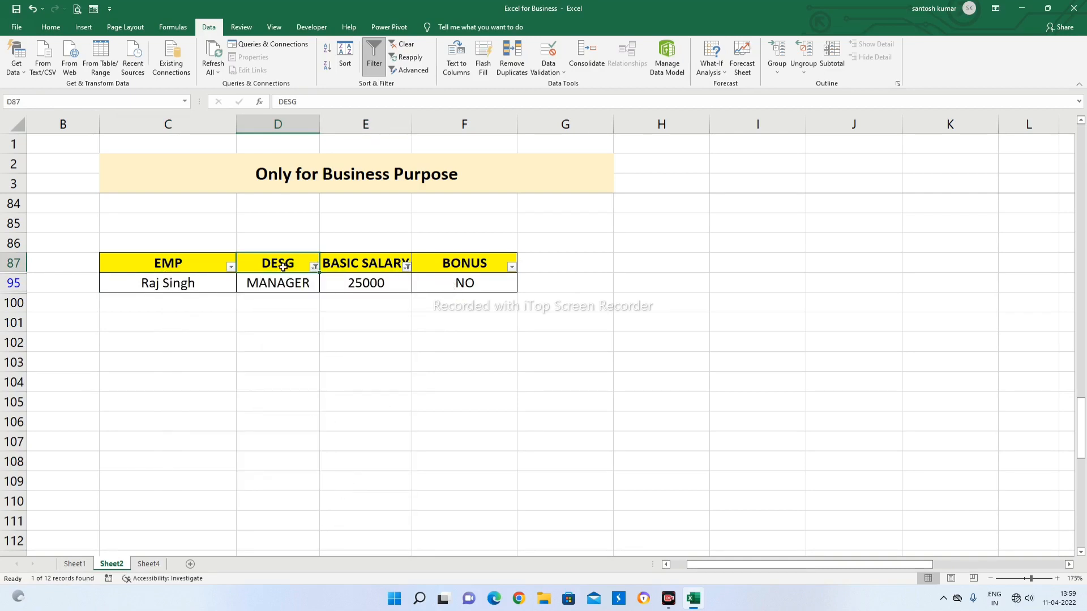
click(314, 266)
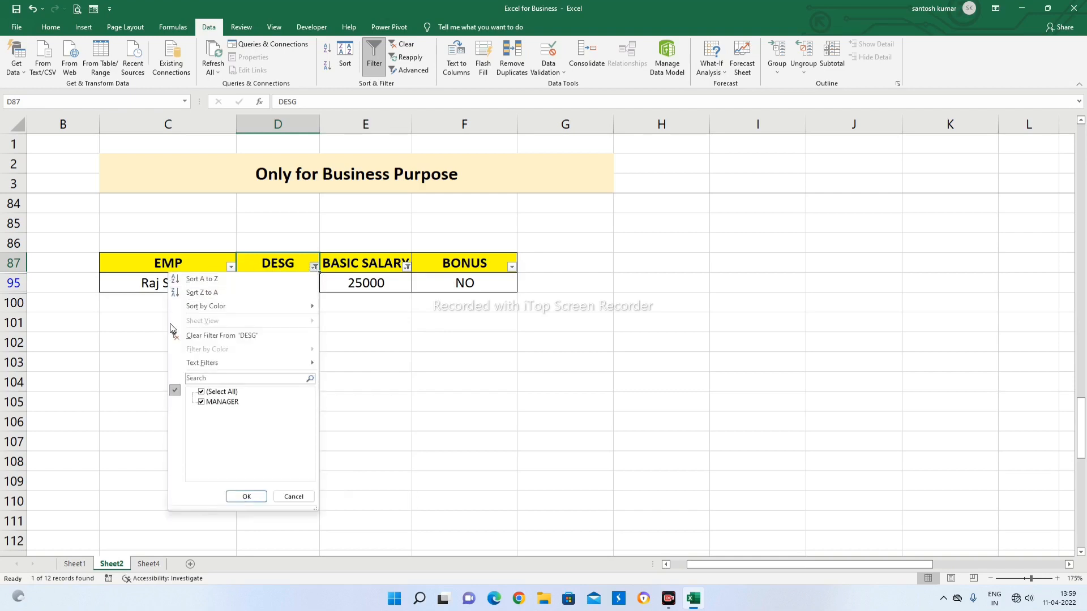
click(209, 338)
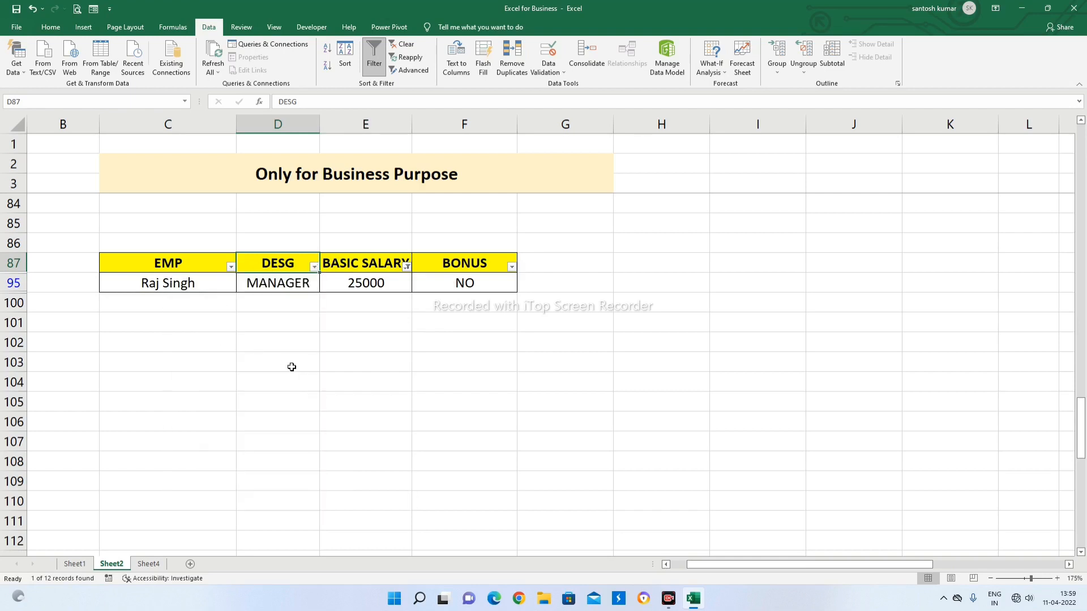
click(407, 267)
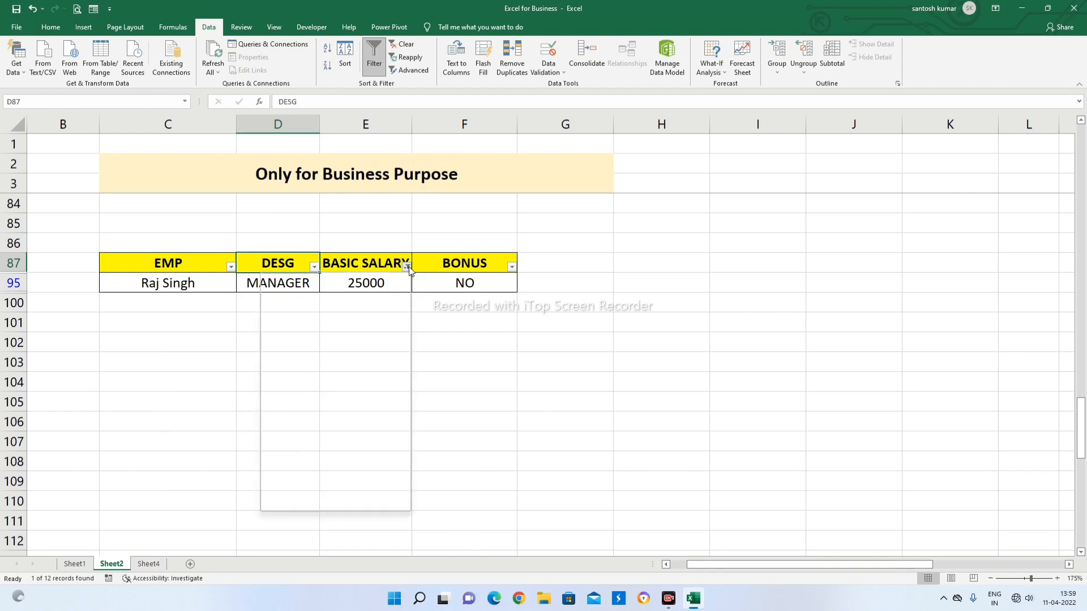
click(344, 335)
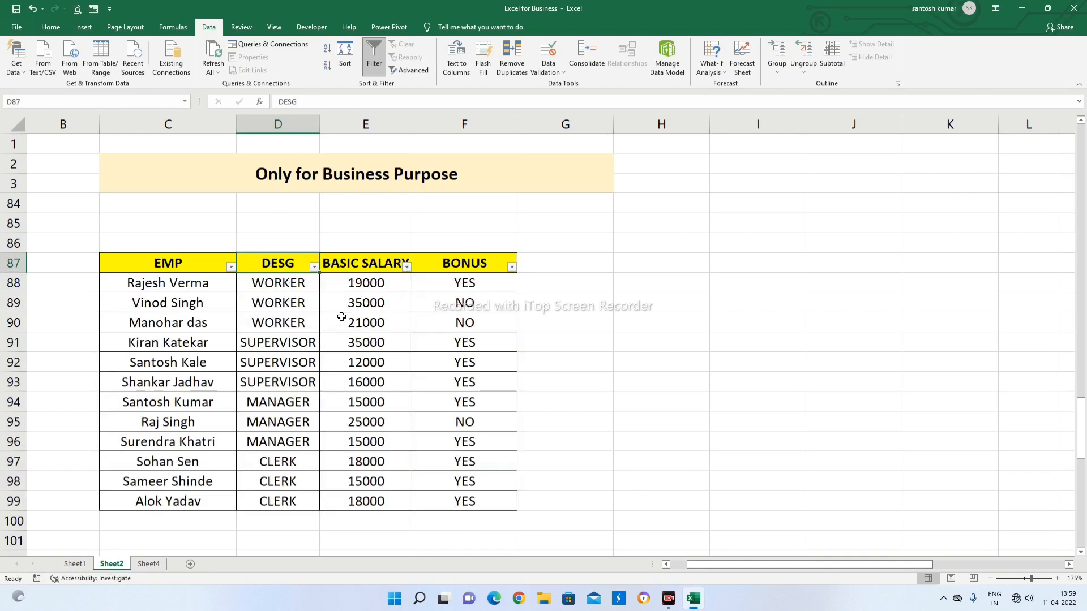
Step: Filter the DESG column to show only MANAGER and SUPERVISOR rows
click(314, 267)
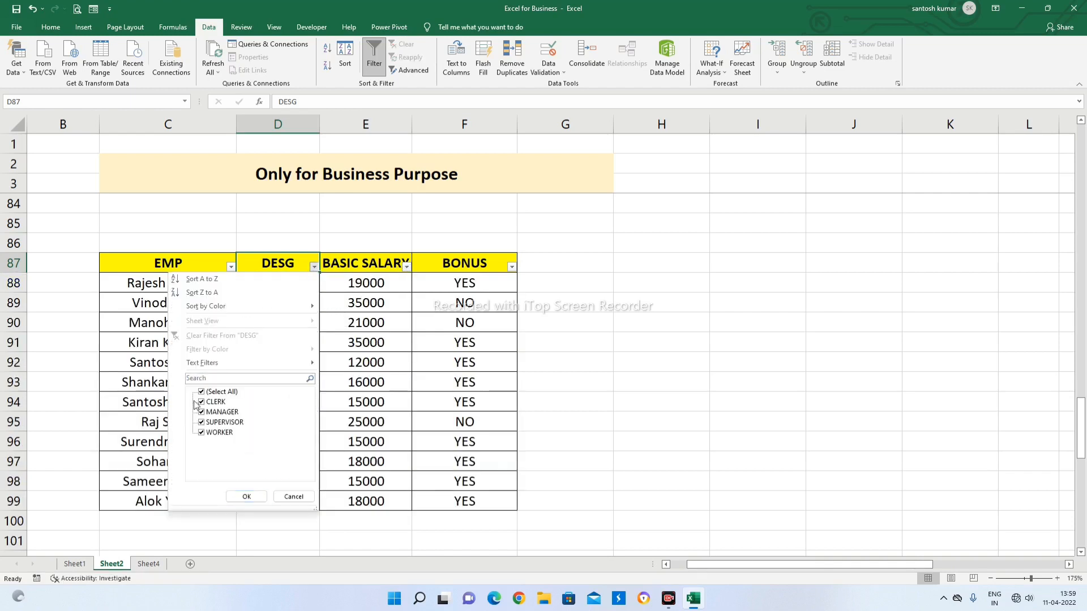
click(202, 392)
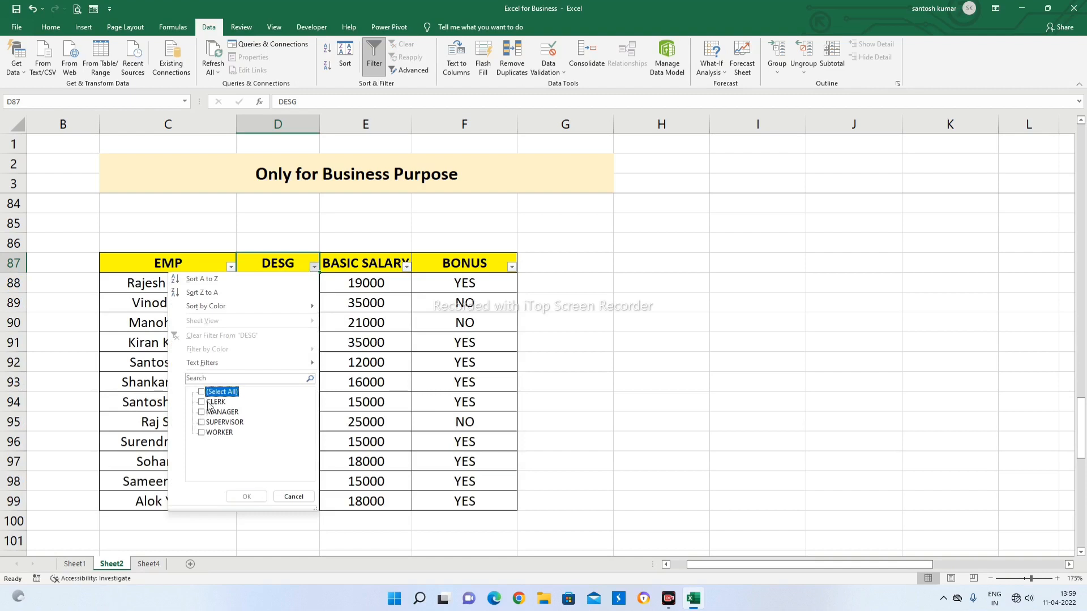
click(201, 412)
click(202, 423)
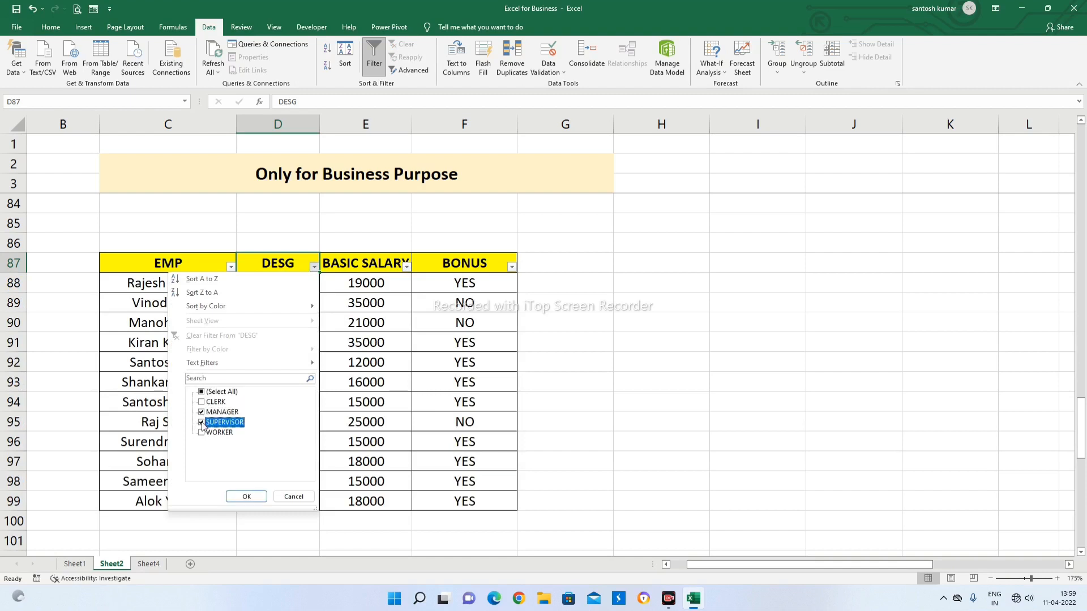
click(247, 496)
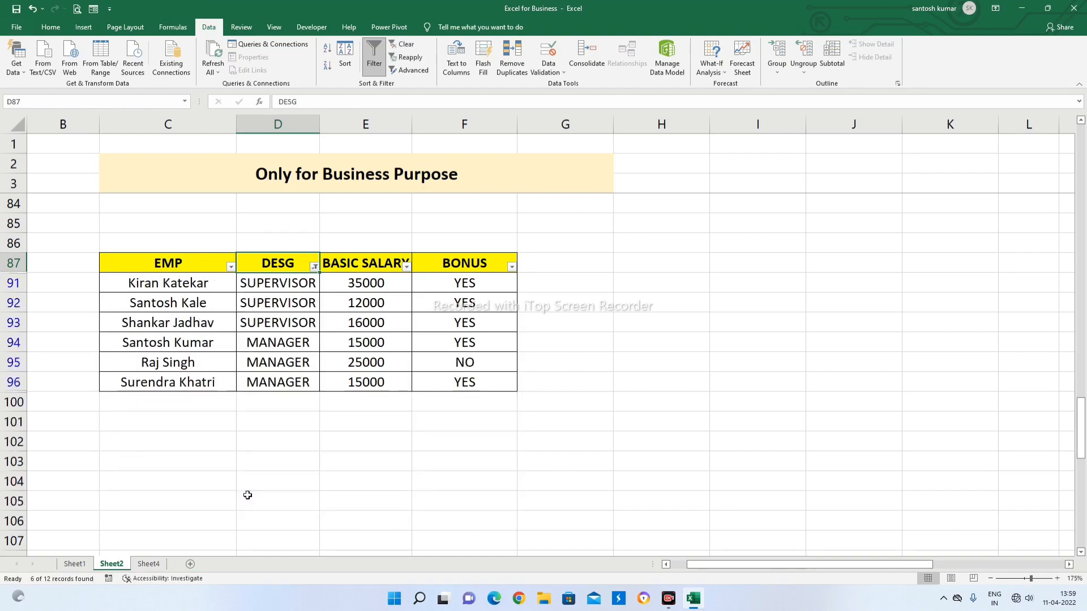
Step: Examine the BONUS column's filter choices and the manager row without a bonus
click(511, 267)
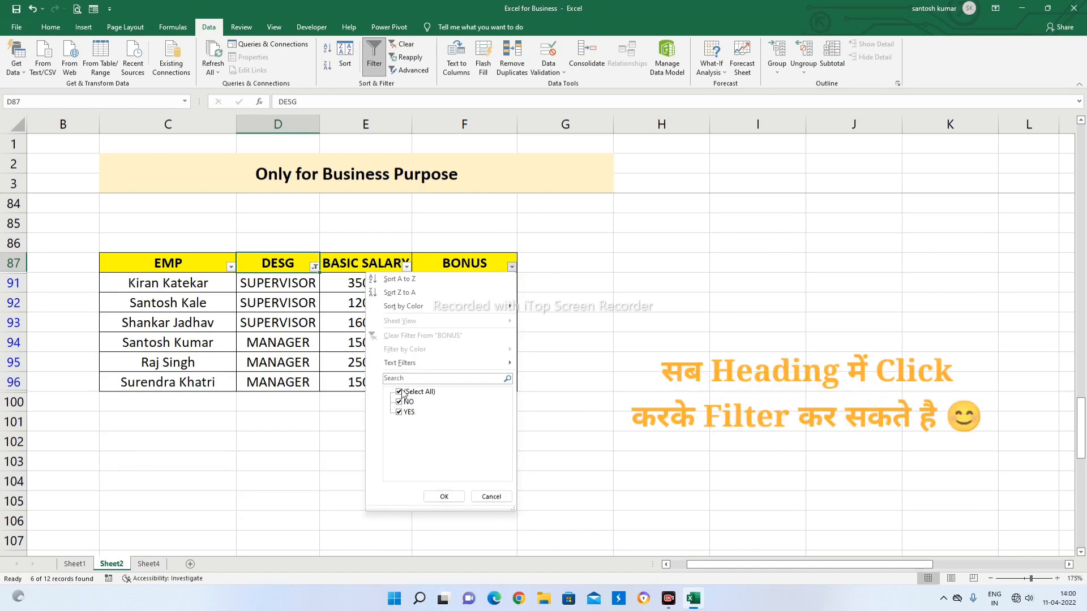
click(559, 347)
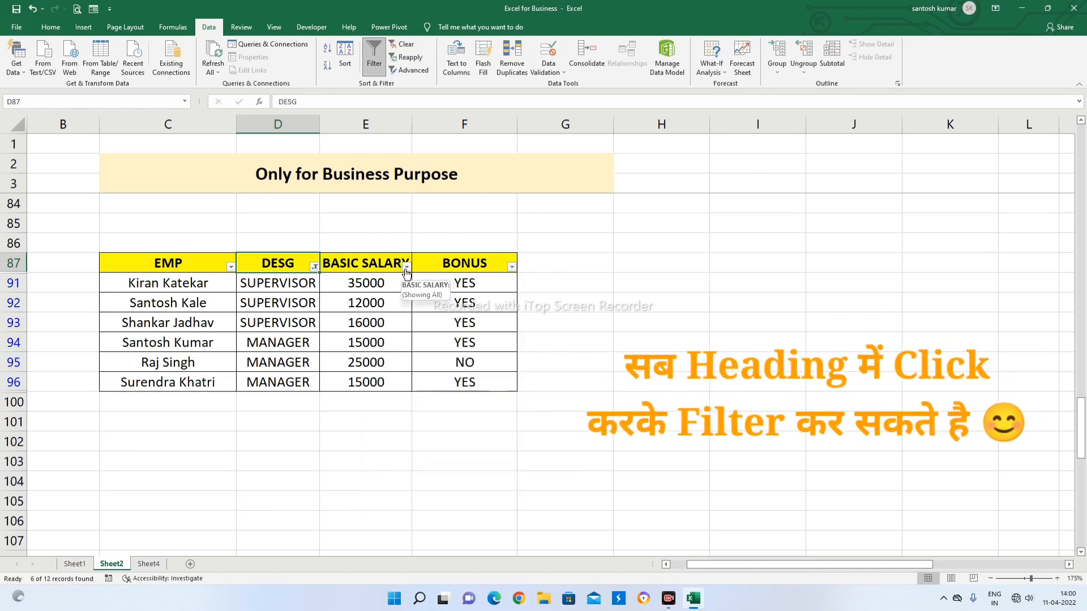
click(512, 267)
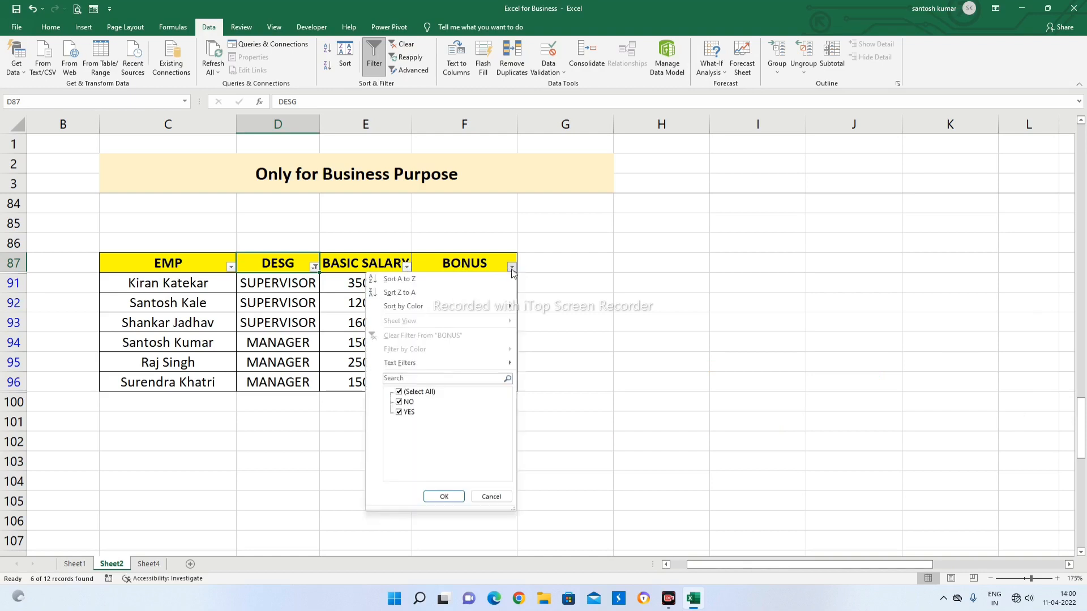
click(399, 392)
click(399, 412)
click(443, 497)
click(570, 299)
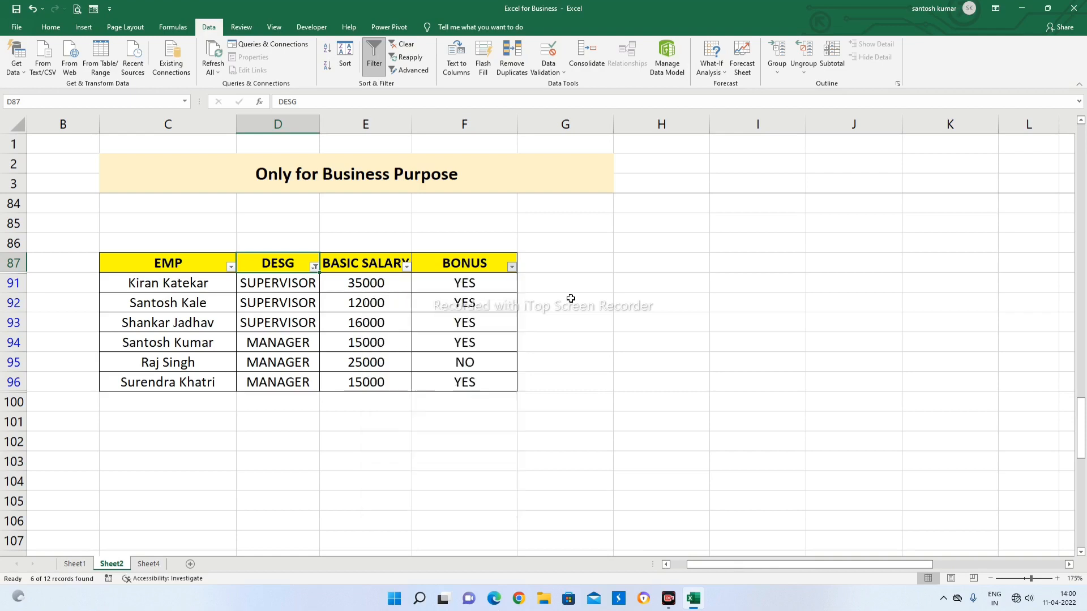
click(476, 362)
click(255, 360)
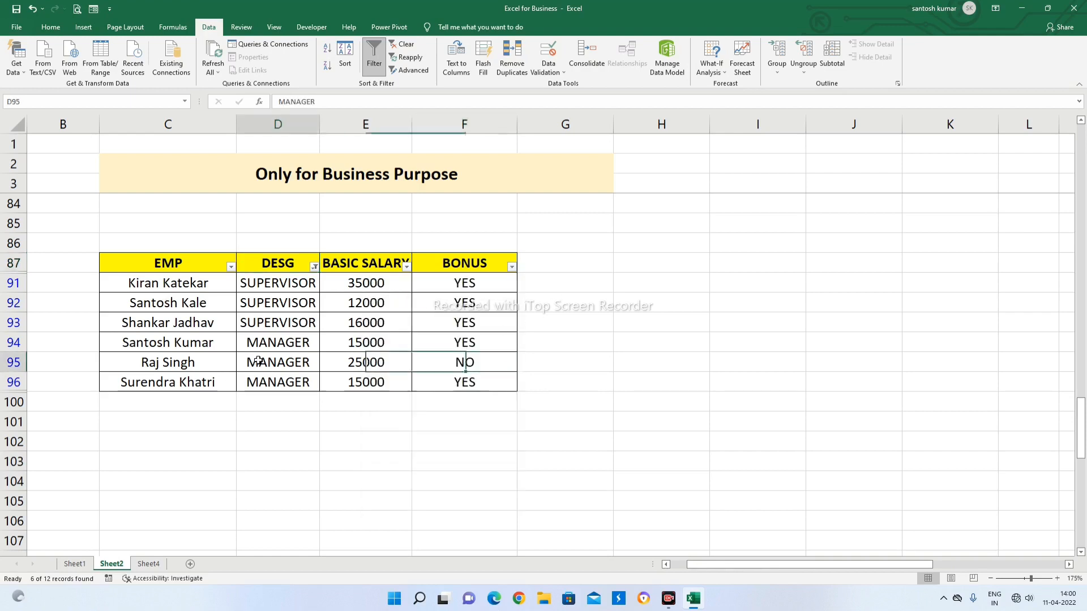
Step: Filter the BONUS column to show only the YES rows, keeping the existing DESG filter
click(470, 364)
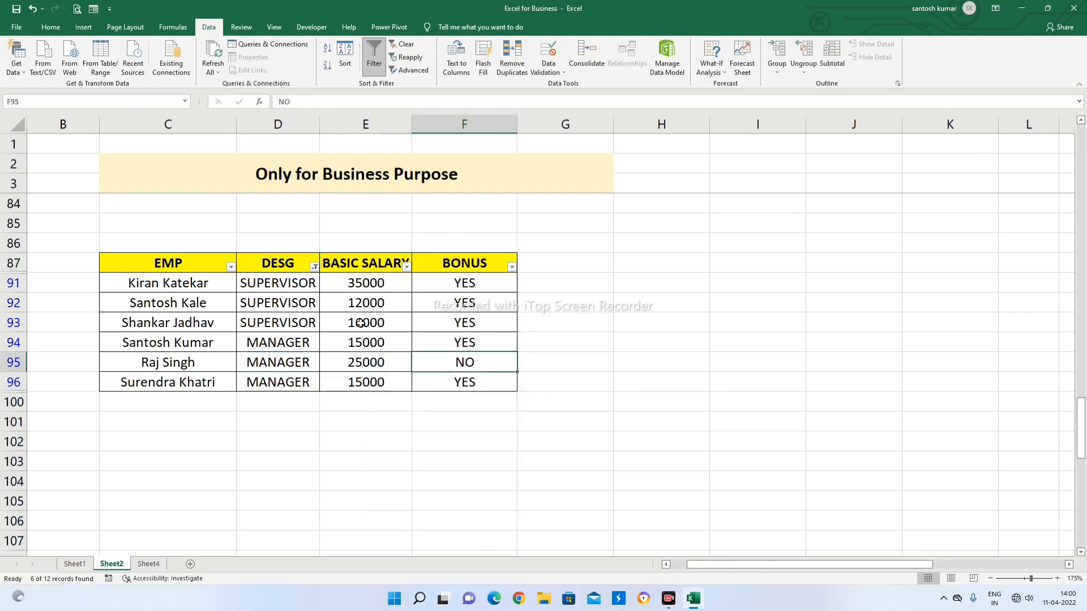
click(511, 267)
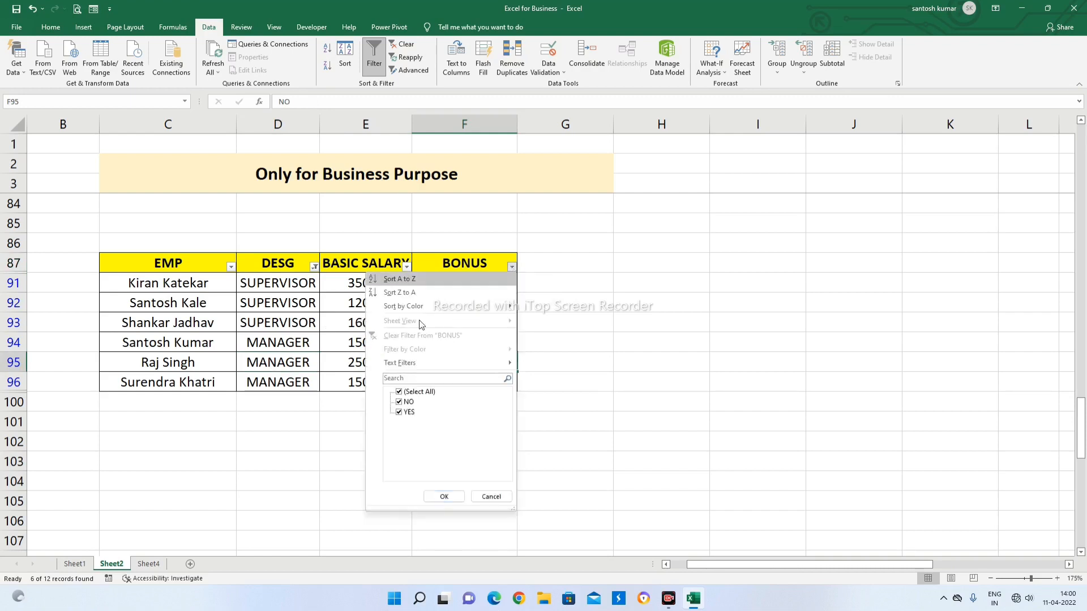
click(399, 392)
click(399, 412)
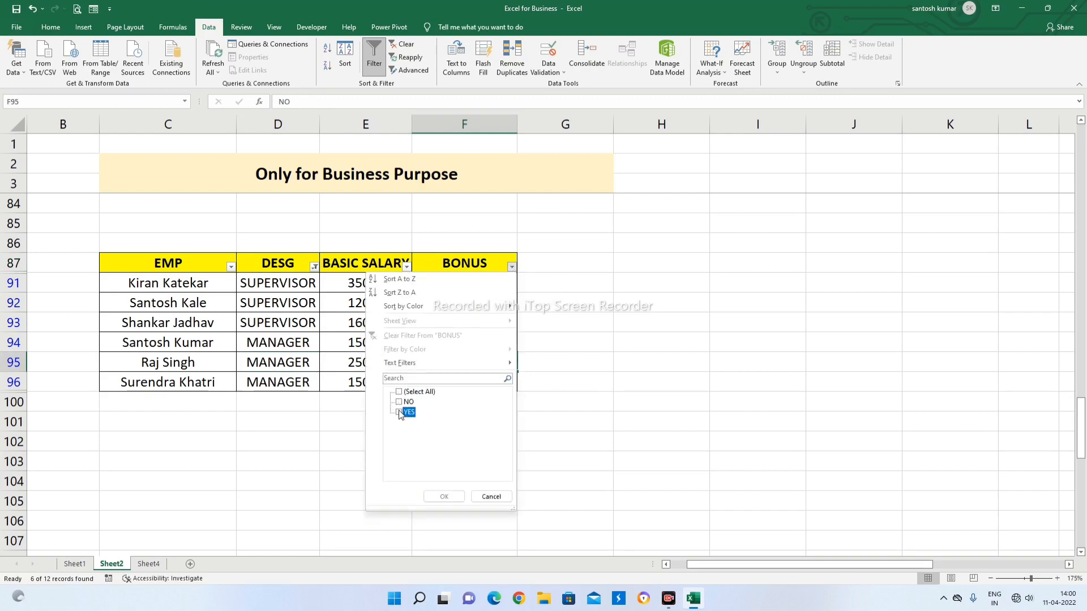
click(444, 497)
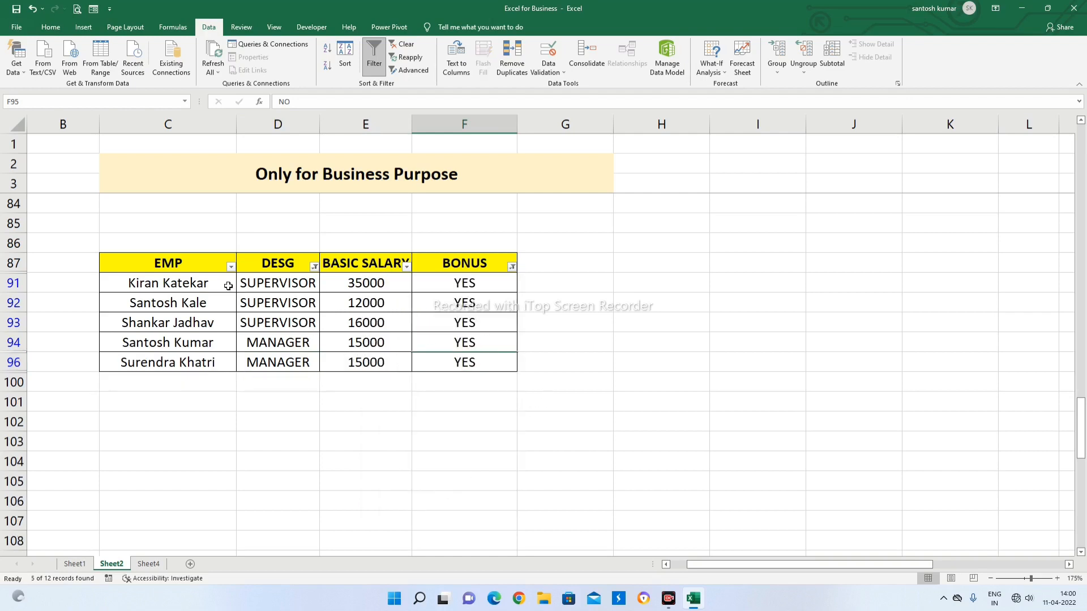
Step: Select the filtered rows' designation, salary and bonus cells, and the BONUS values alone, to check the combined filter
drag(259, 280, 456, 371)
click(432, 399)
drag(467, 286, 485, 360)
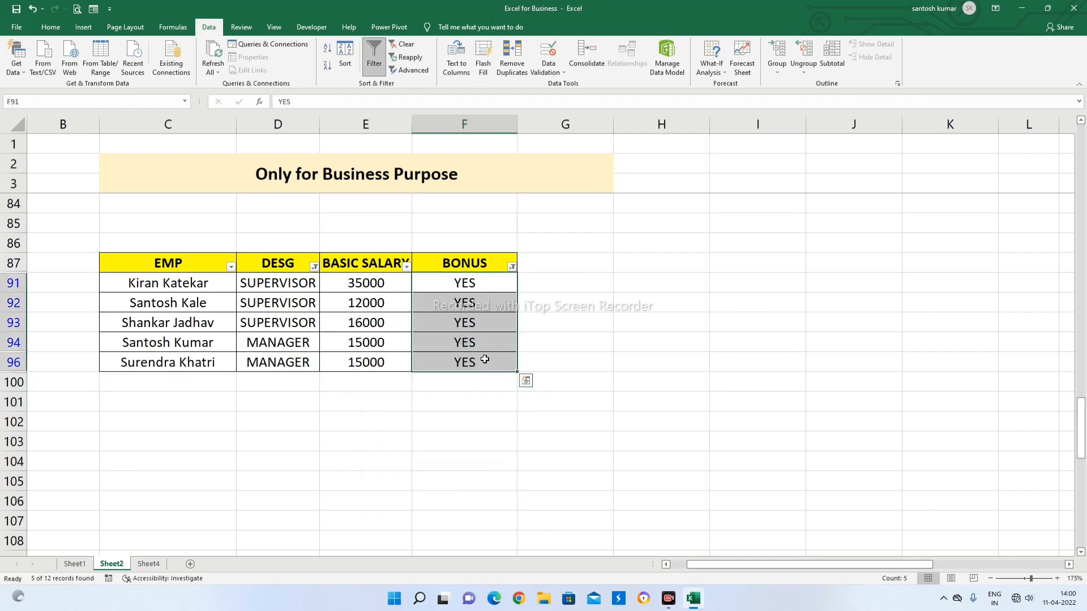
click(389, 362)
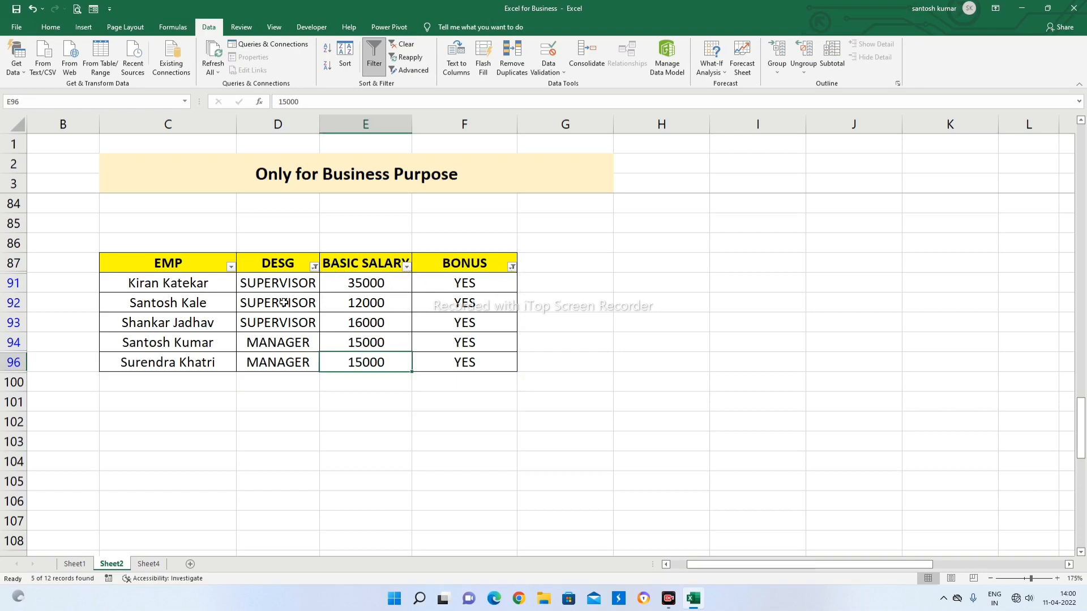
Step: Clear the filters from the DESG and BONUS columns
click(314, 267)
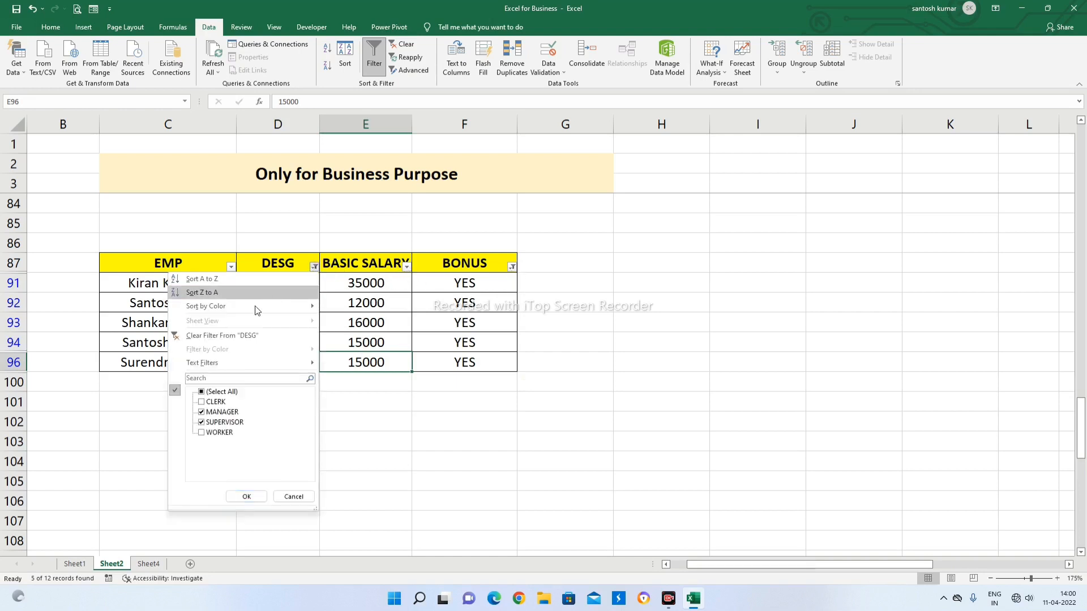
click(252, 335)
click(513, 269)
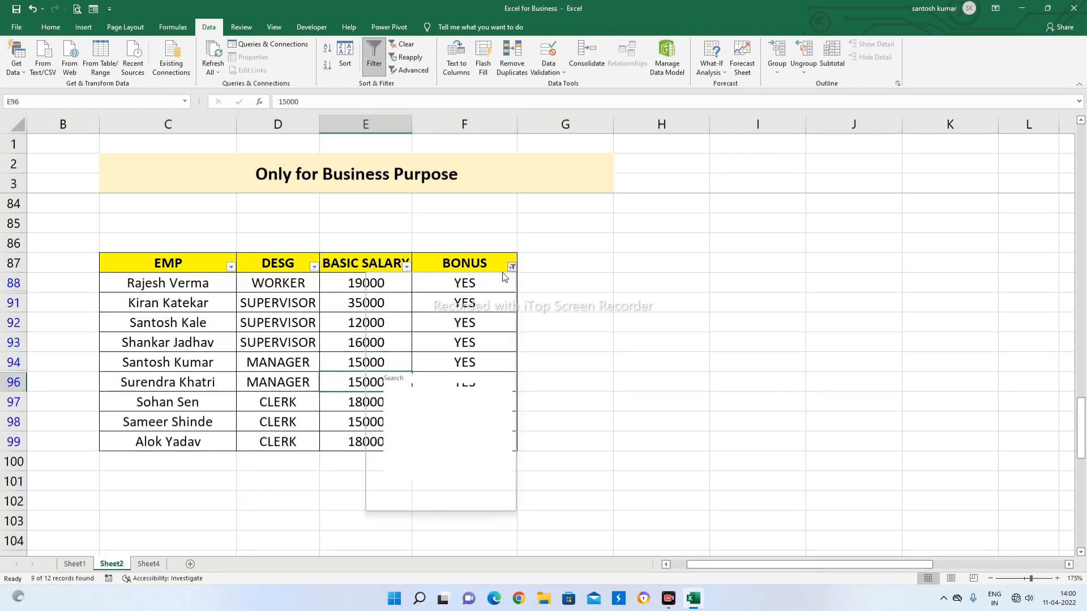
click(404, 335)
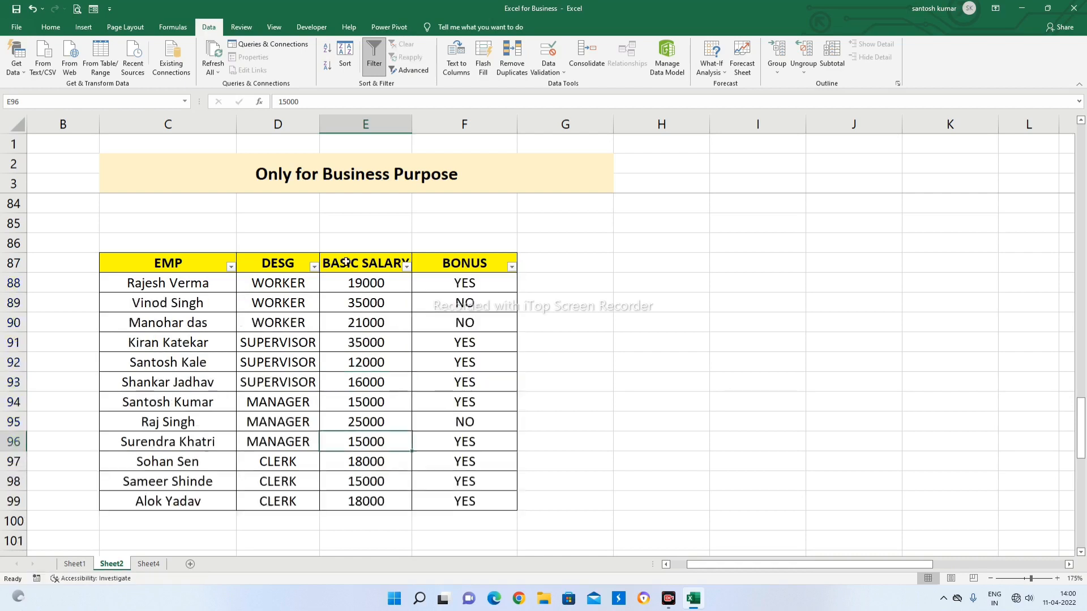
Step: Apply an Equals text filter with the value manager to the DESG column
click(315, 270)
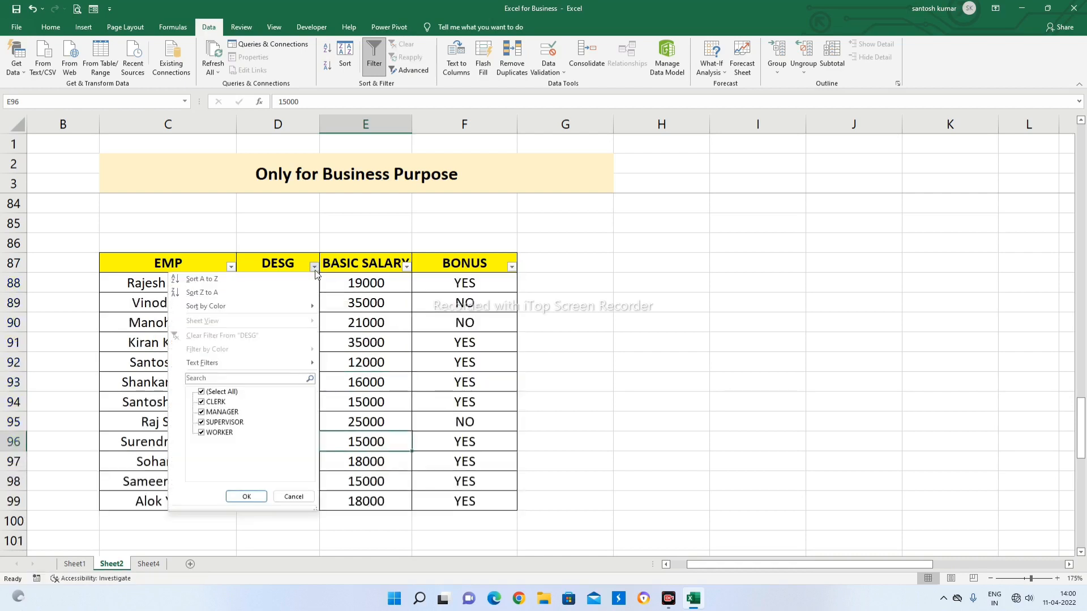
mouse_move(196, 365)
mouse_move(273, 362)
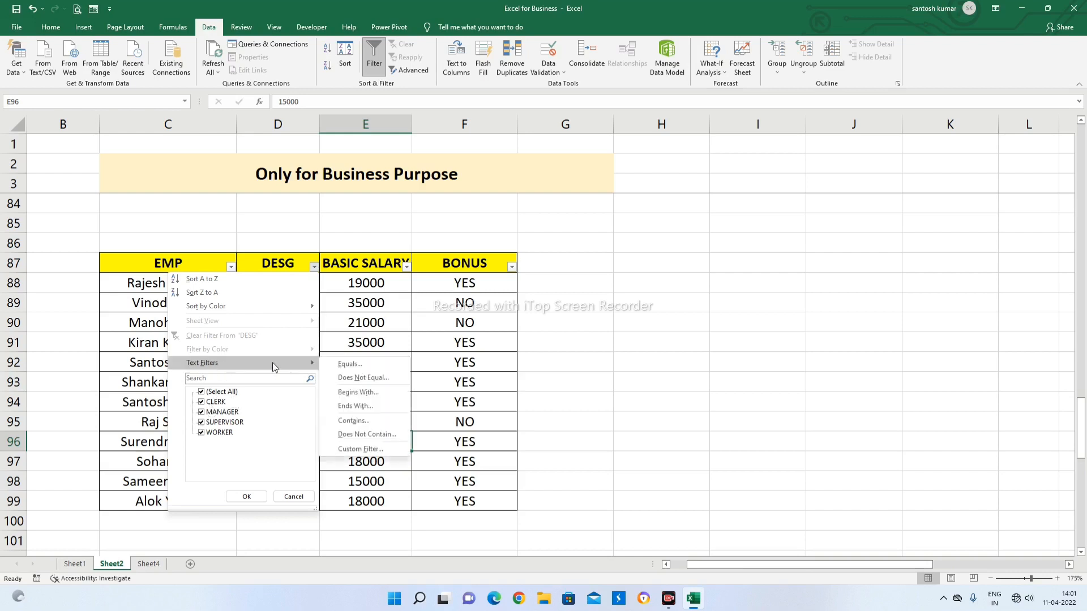
click(344, 365)
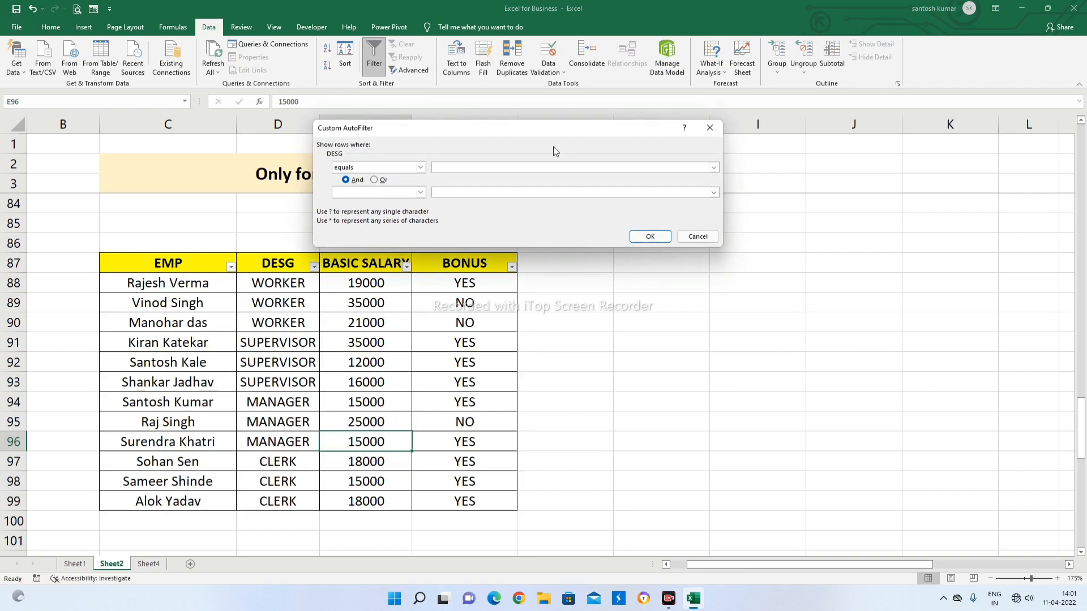
text(manager)
key(Return)
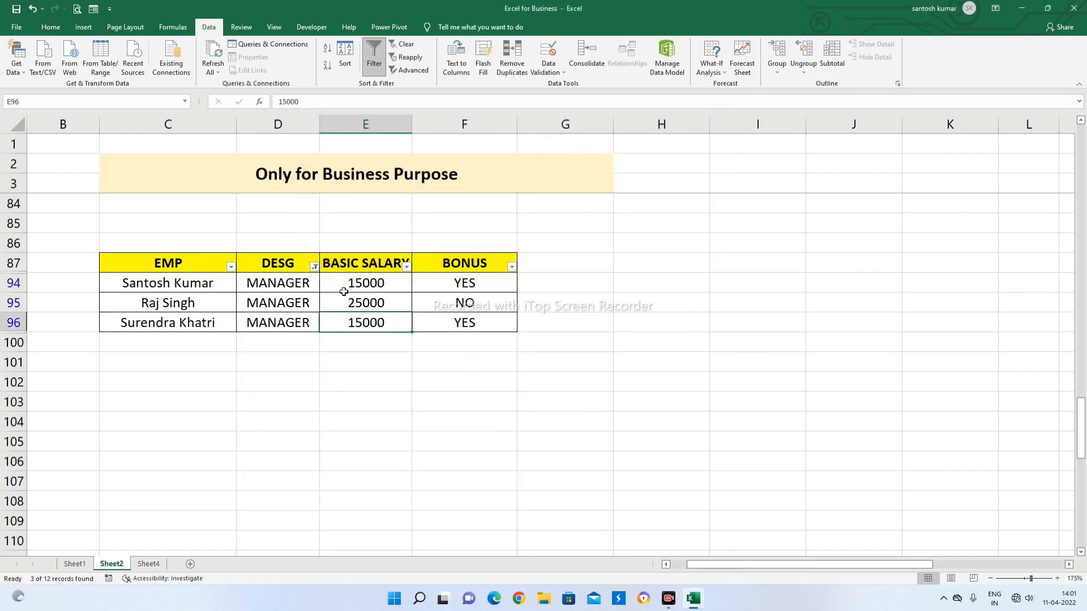
Step: Replace the DESG filter with a Does Not Equal text filter for worker
click(314, 266)
click(250, 338)
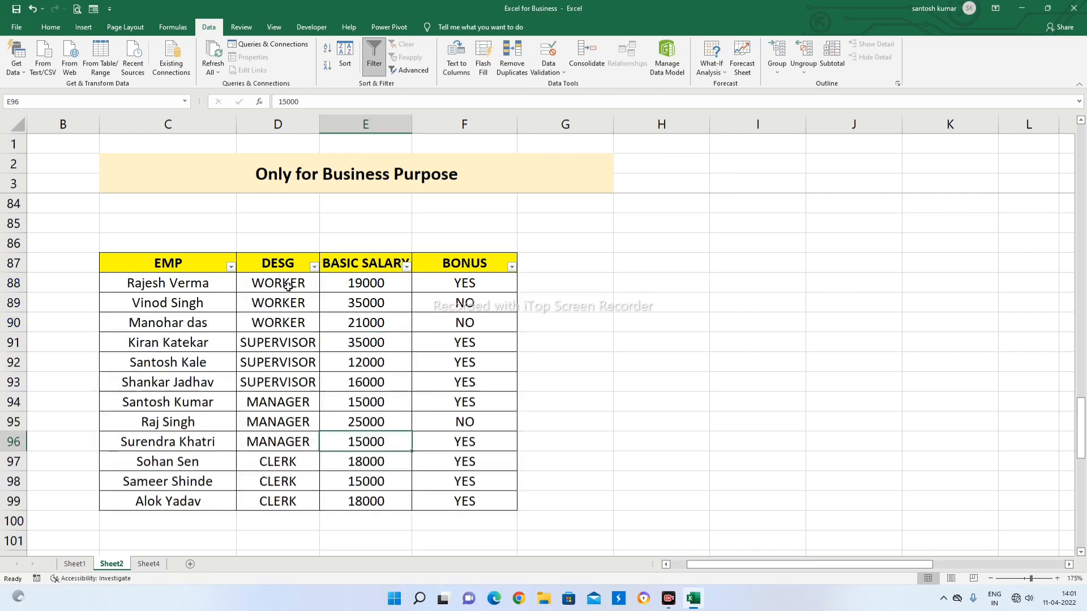
click(314, 267)
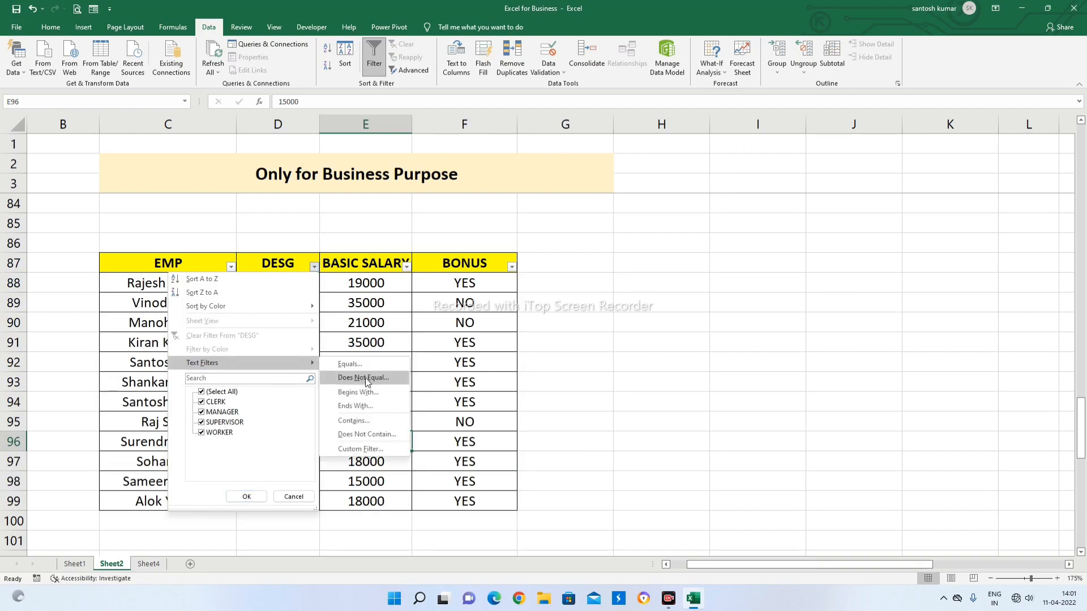
click(365, 378)
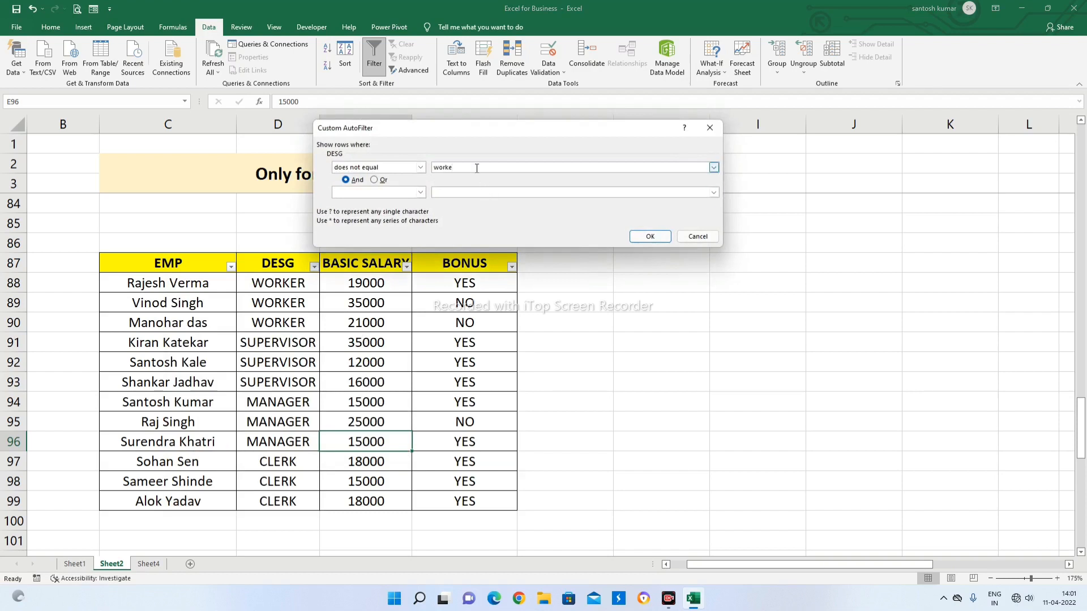
click(645, 237)
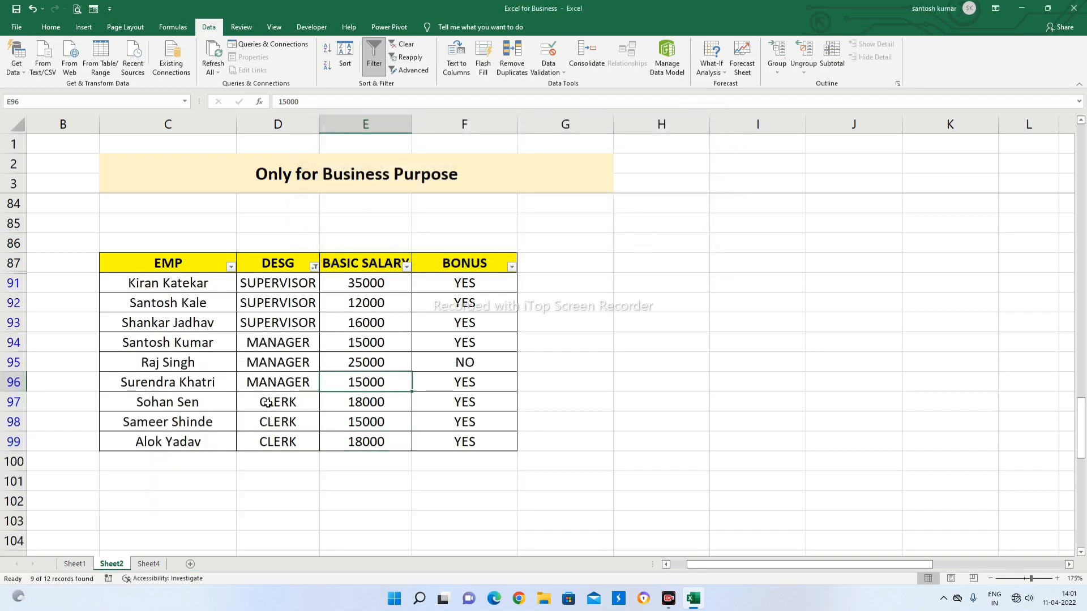
Step: Review the Does Not Equal criterion set on the DESG column
click(314, 266)
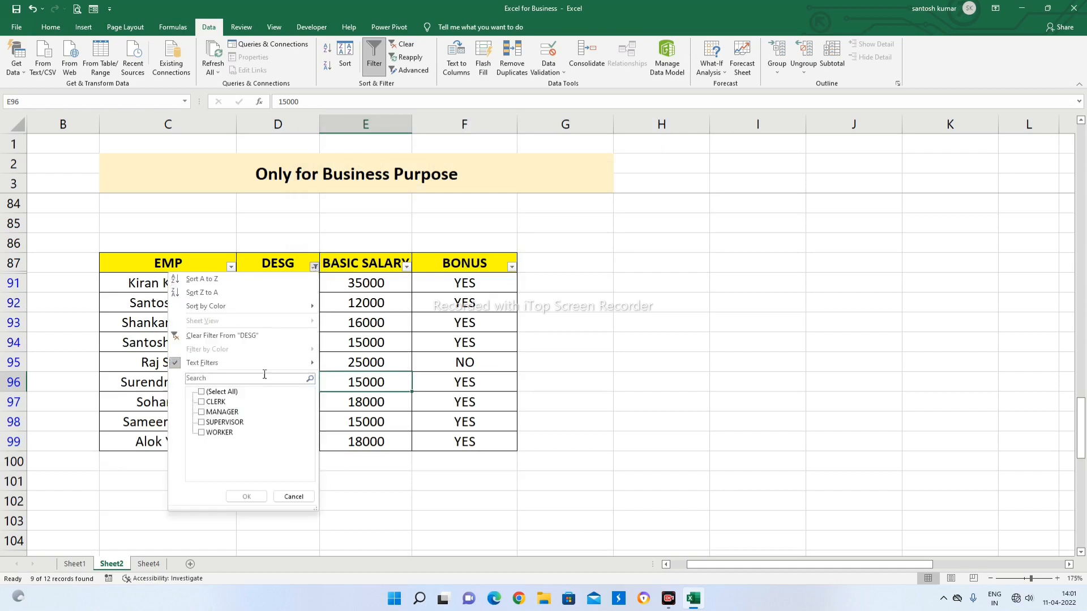
mouse_move(255, 360)
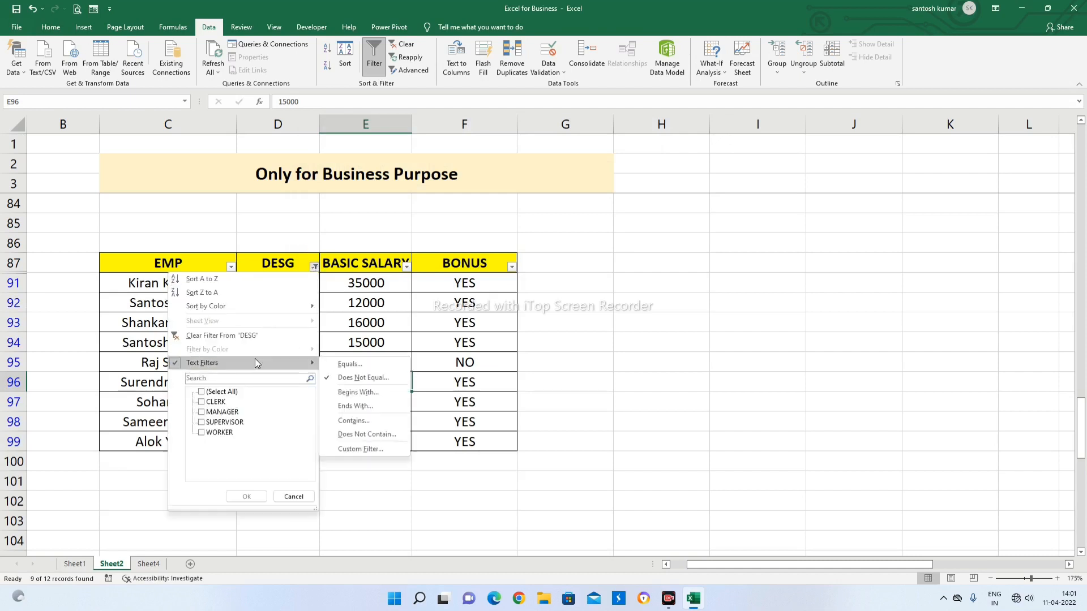
click(345, 376)
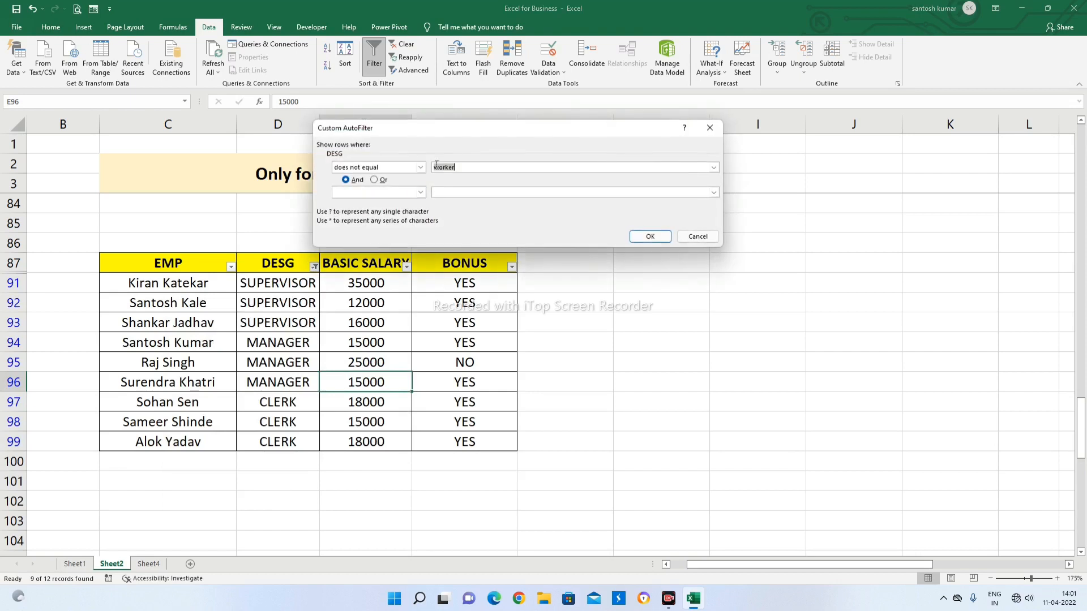
click(711, 129)
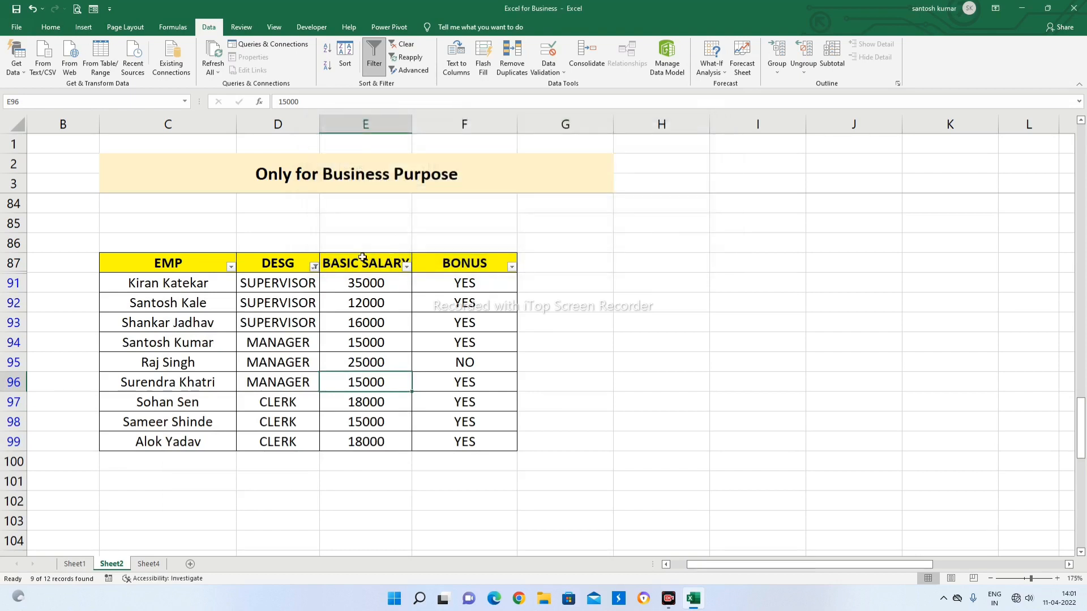
Step: Apply a Begins With text filter with the value ma to the DESG column
click(314, 266)
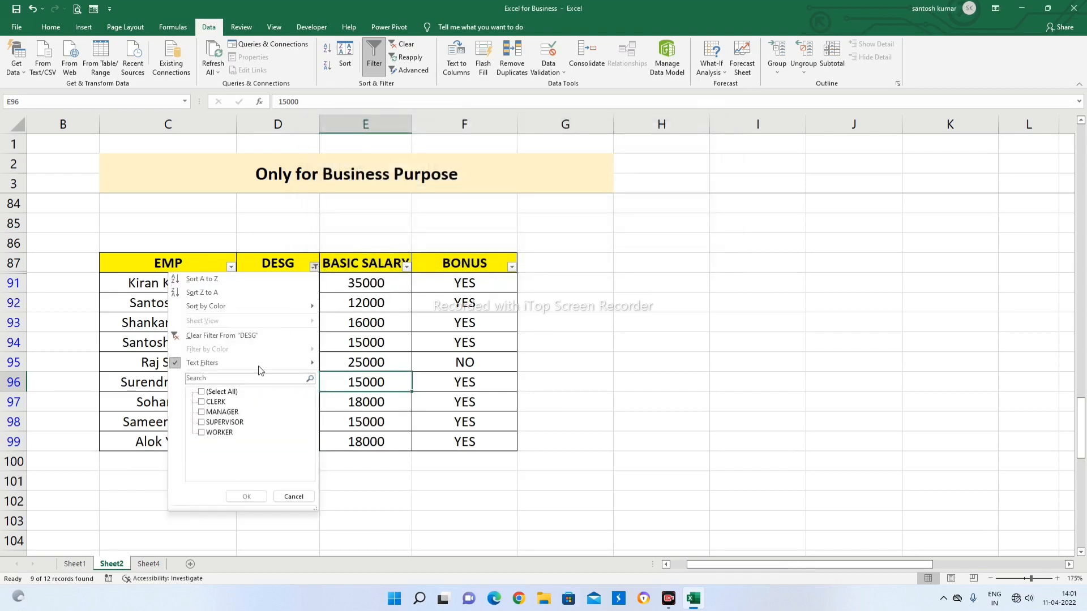
mouse_move(216, 361)
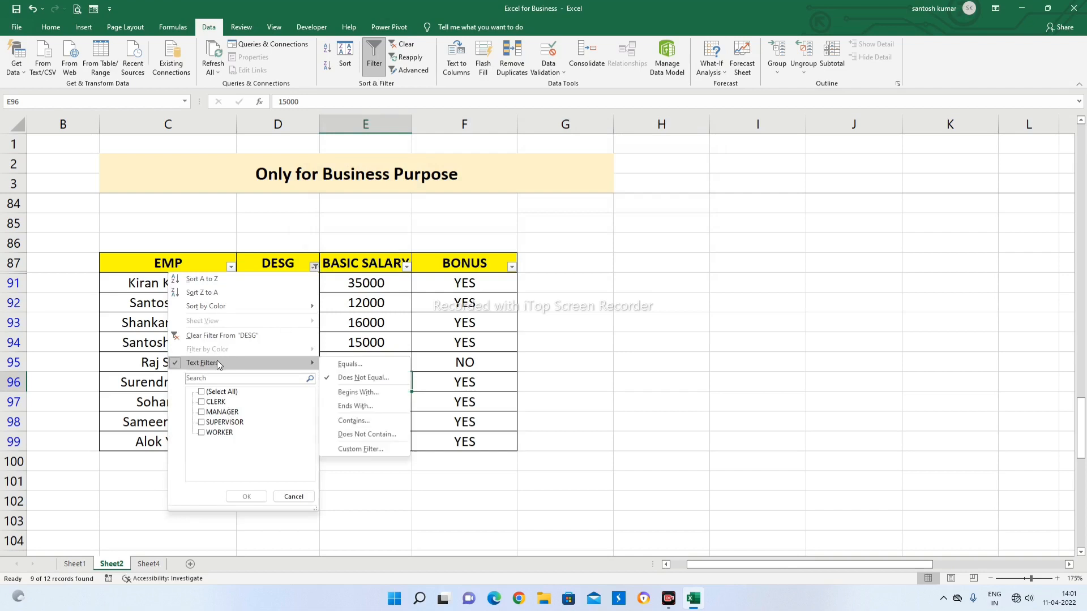
click(371, 392)
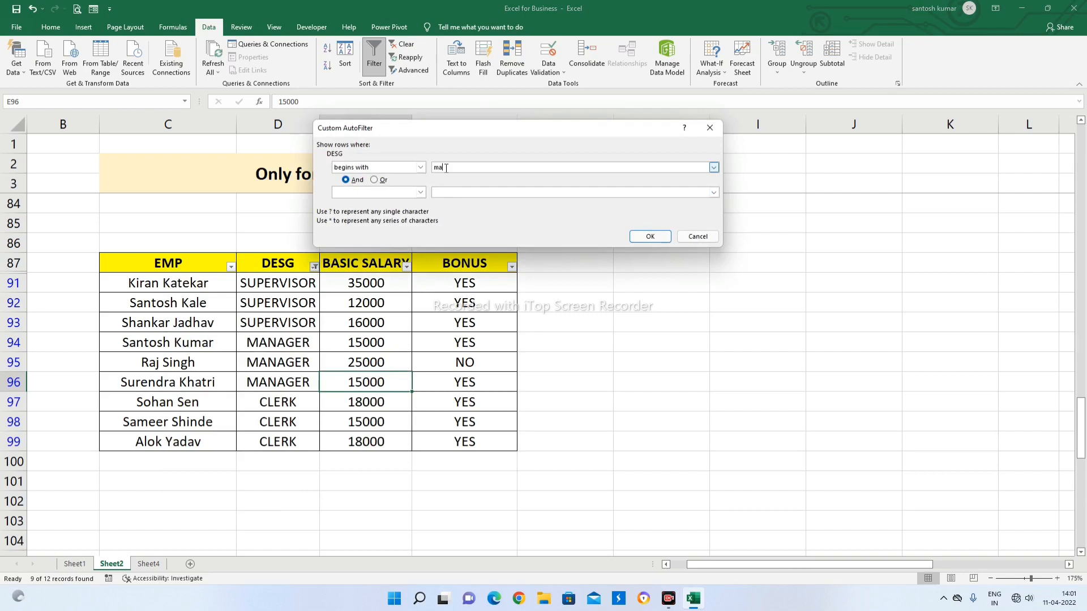
click(650, 236)
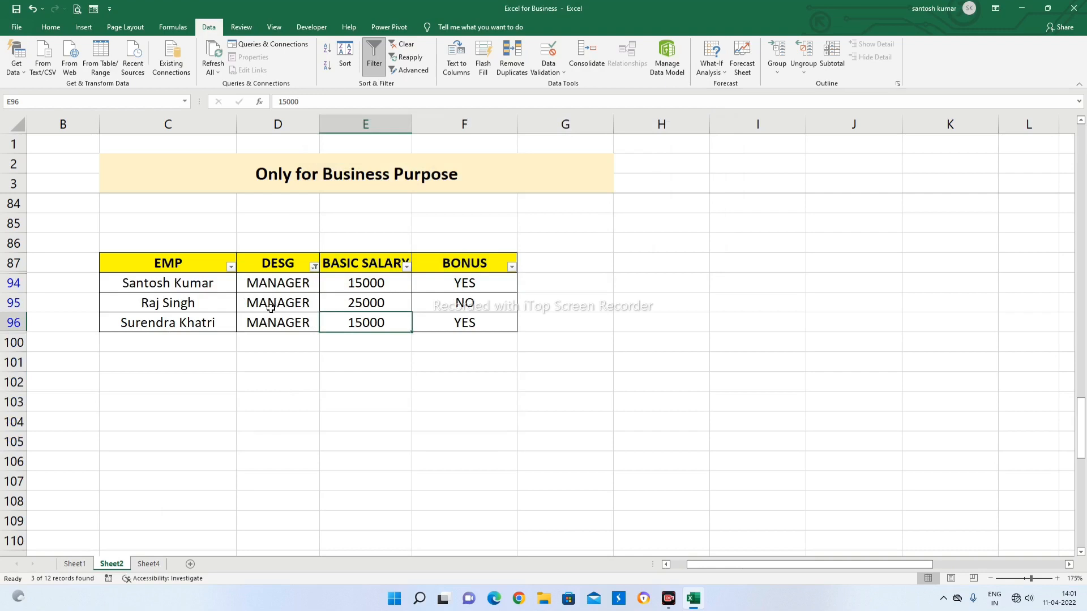
Step: Clear the DESG filter and look over the column's other text filter options, leaving all designations selected
click(314, 267)
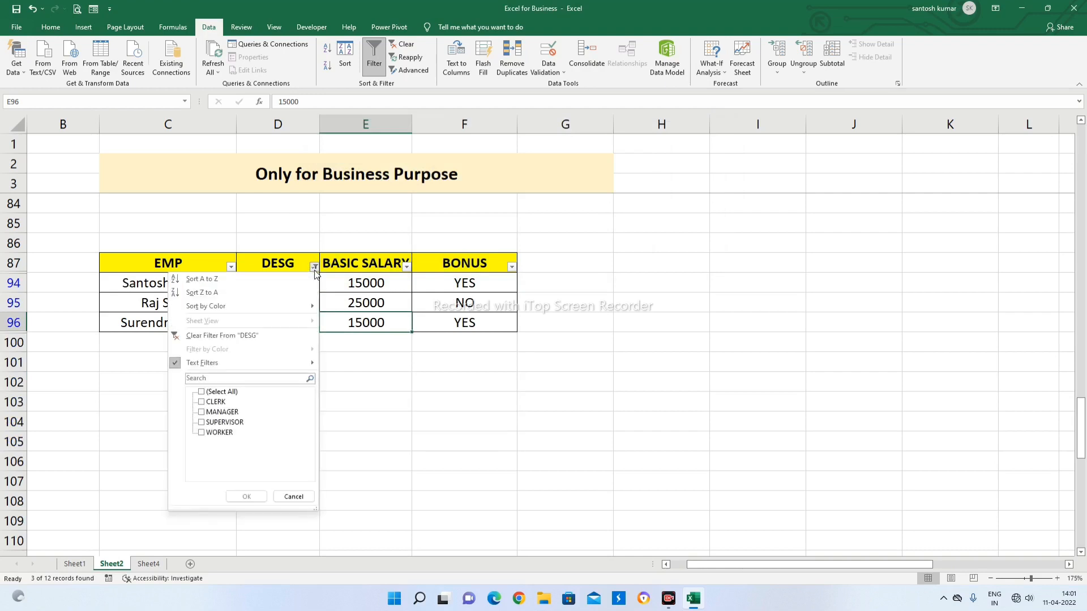
click(246, 334)
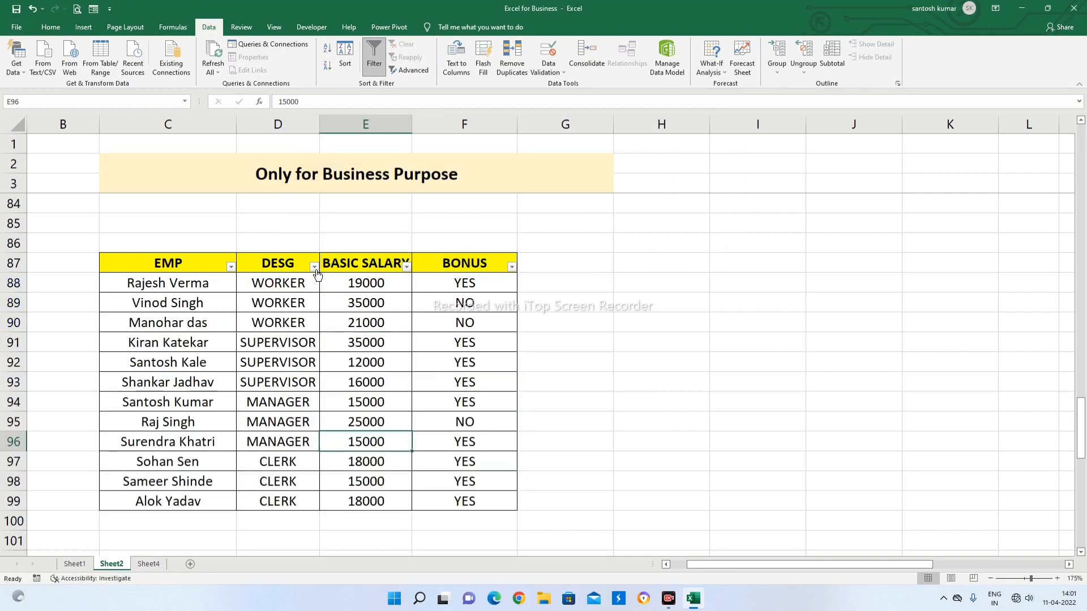
click(314, 268)
mouse_move(222, 365)
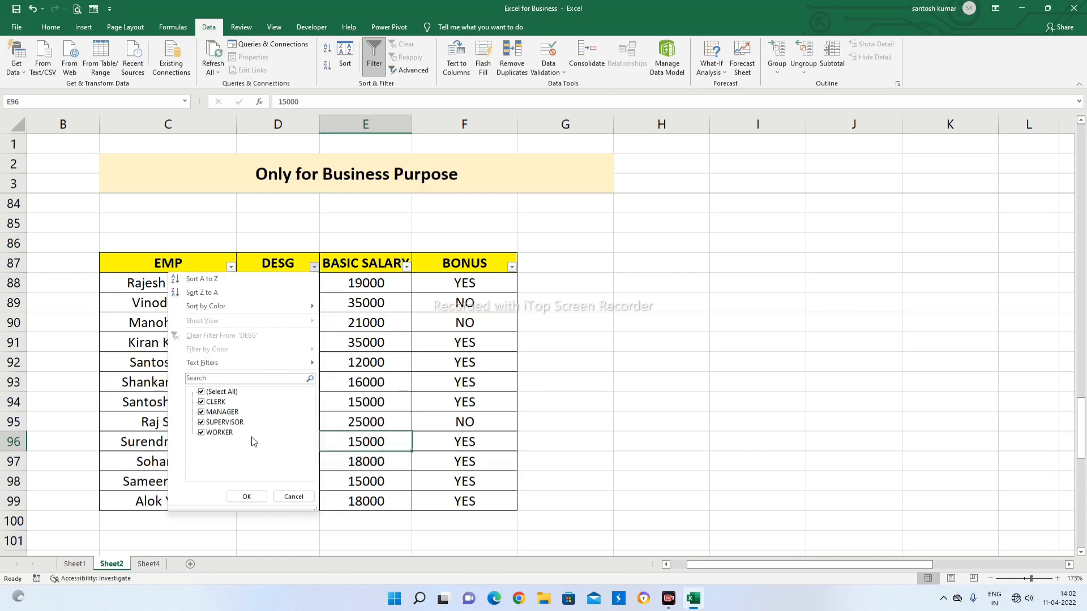
click(246, 498)
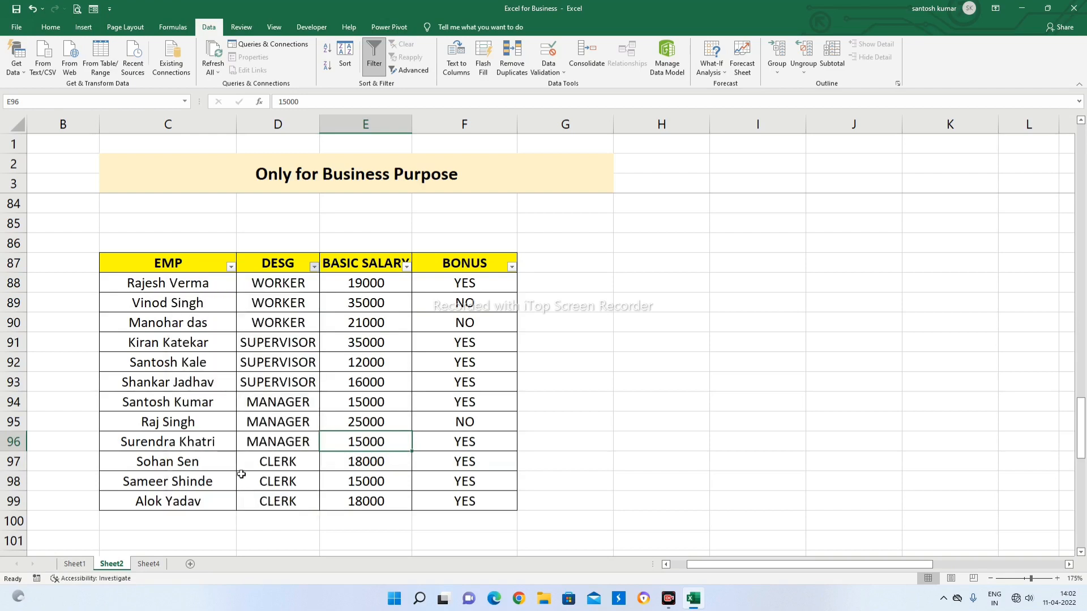
Step: Apply a Greater Than number filter to the BASIC SALARY column to show only the higher salaries
click(406, 267)
click(218, 349)
click(407, 266)
mouse_move(332, 366)
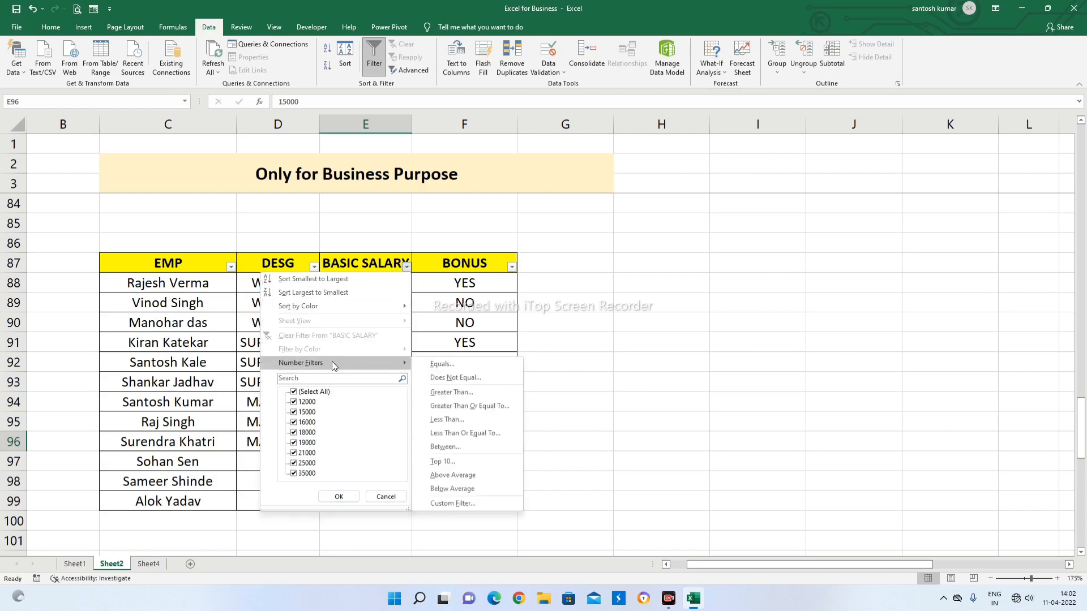
click(446, 393)
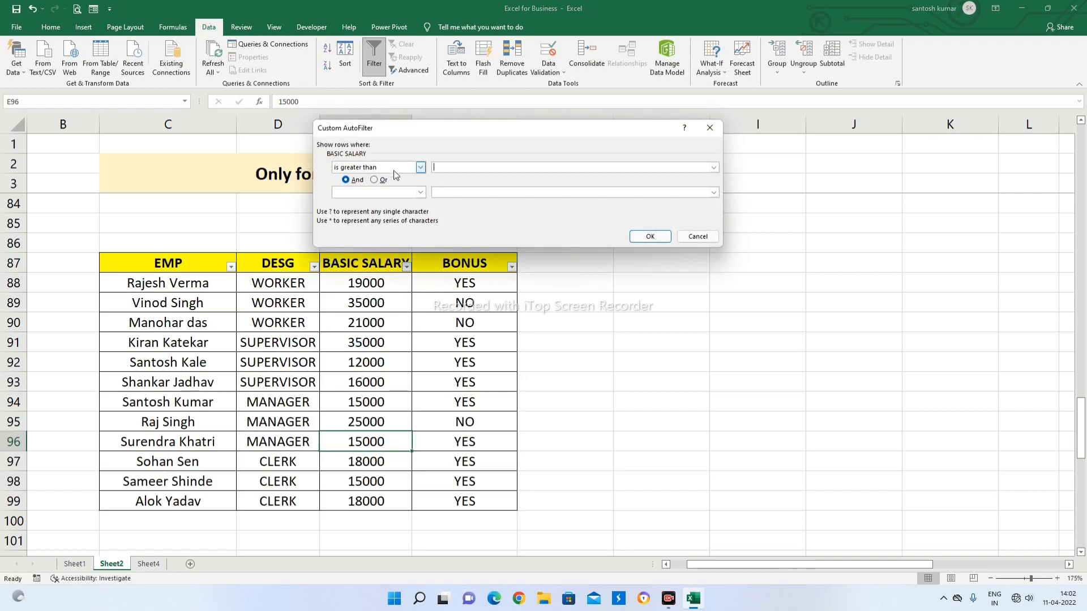
click(462, 168)
key(Return)
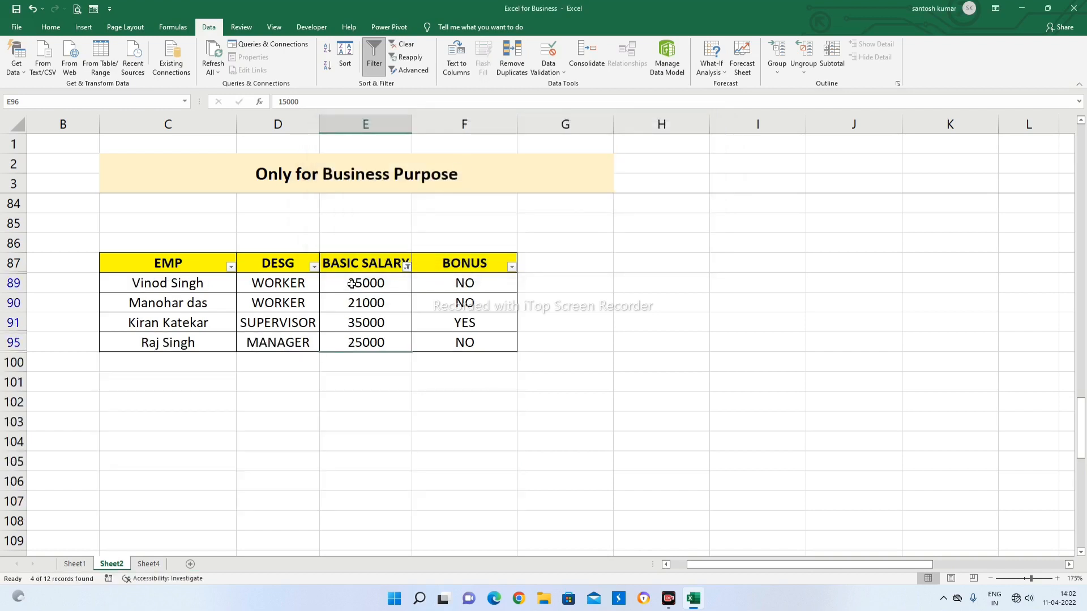
Step: Select the filtered salary values for checking and clear the filter from the BASIC SALARY column
drag(351, 283, 364, 342)
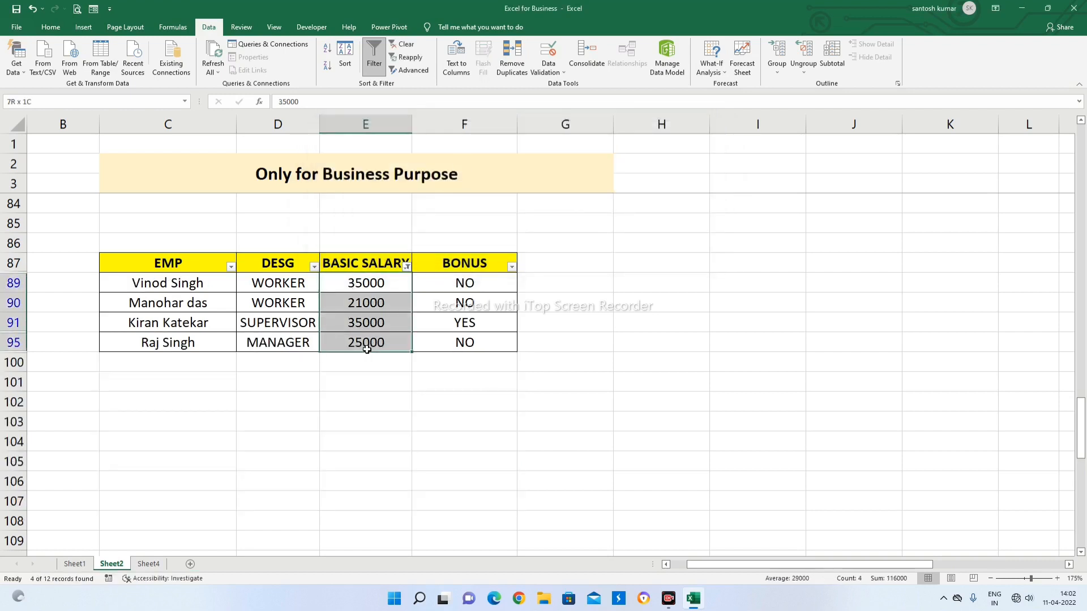
click(407, 267)
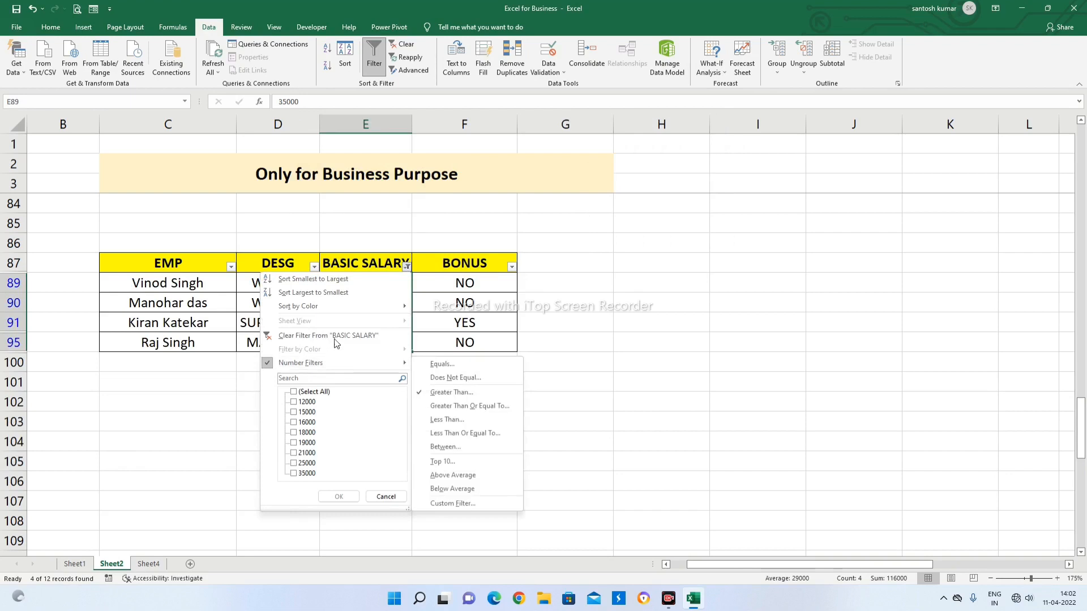
click(347, 336)
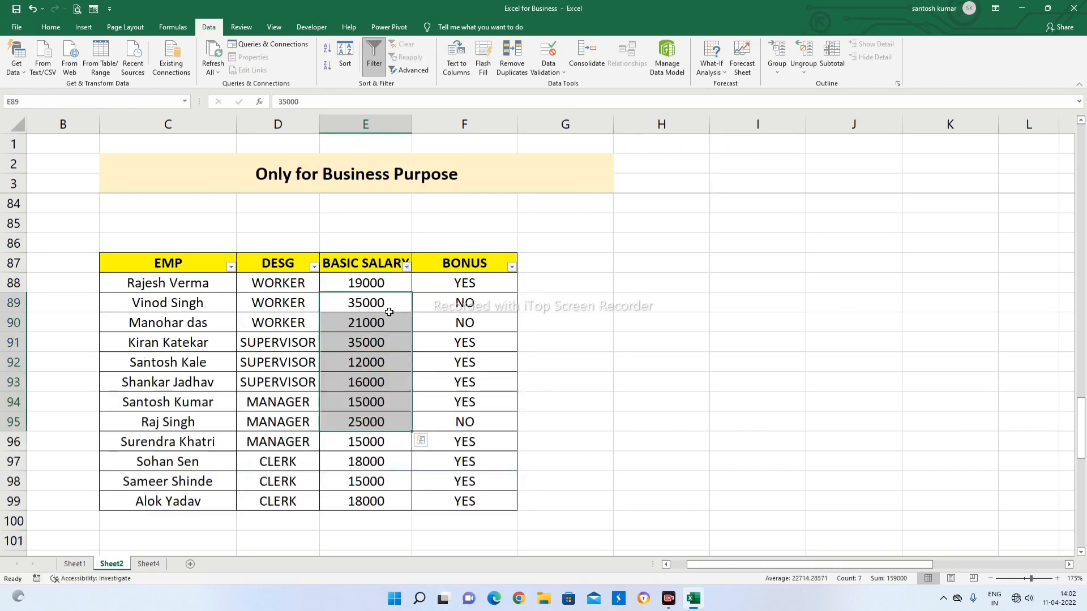
Step: Apply a Less Than number filter to the BASIC SALARY column to show only the lower salaries
click(408, 269)
mouse_move(349, 362)
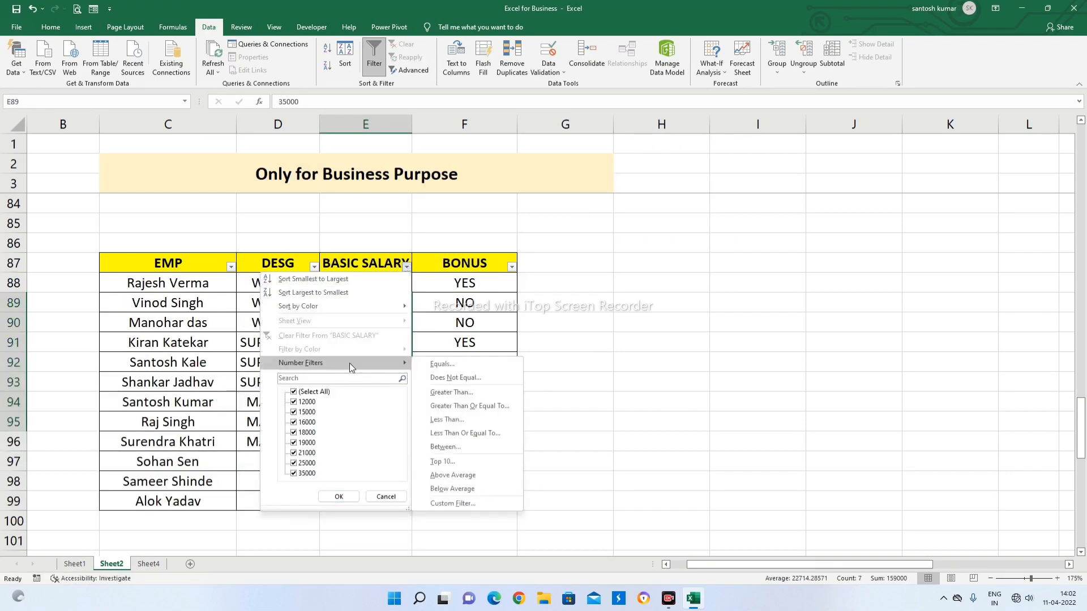
click(449, 422)
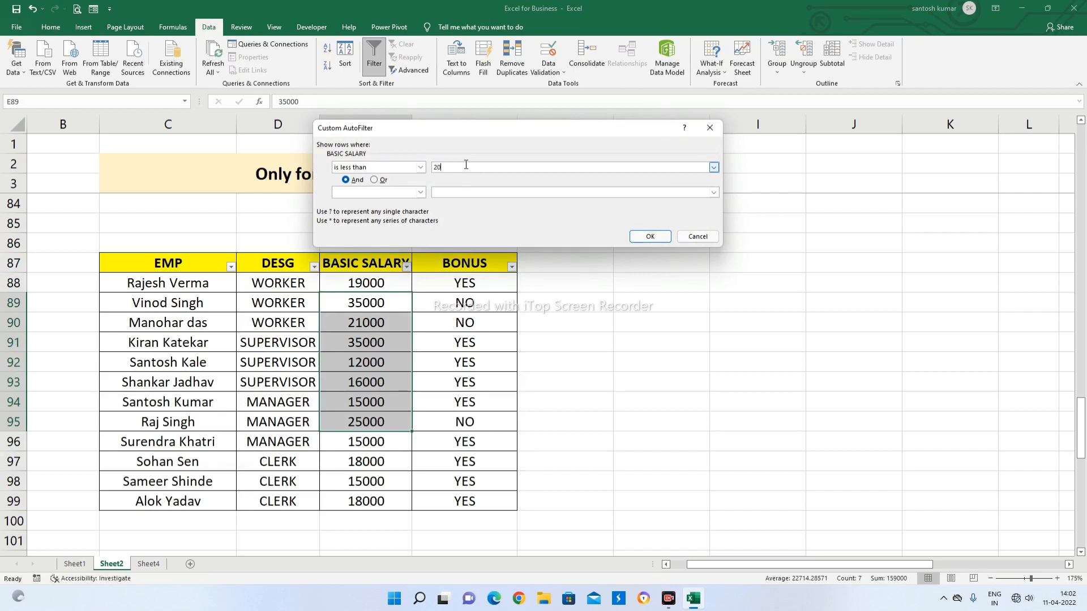
key(Return)
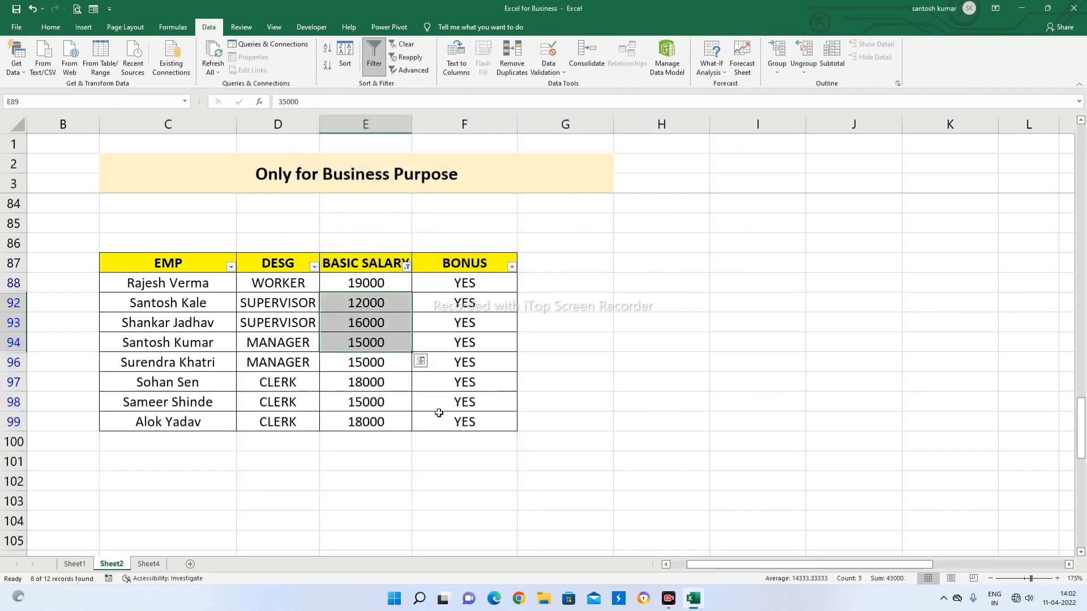
click(439, 412)
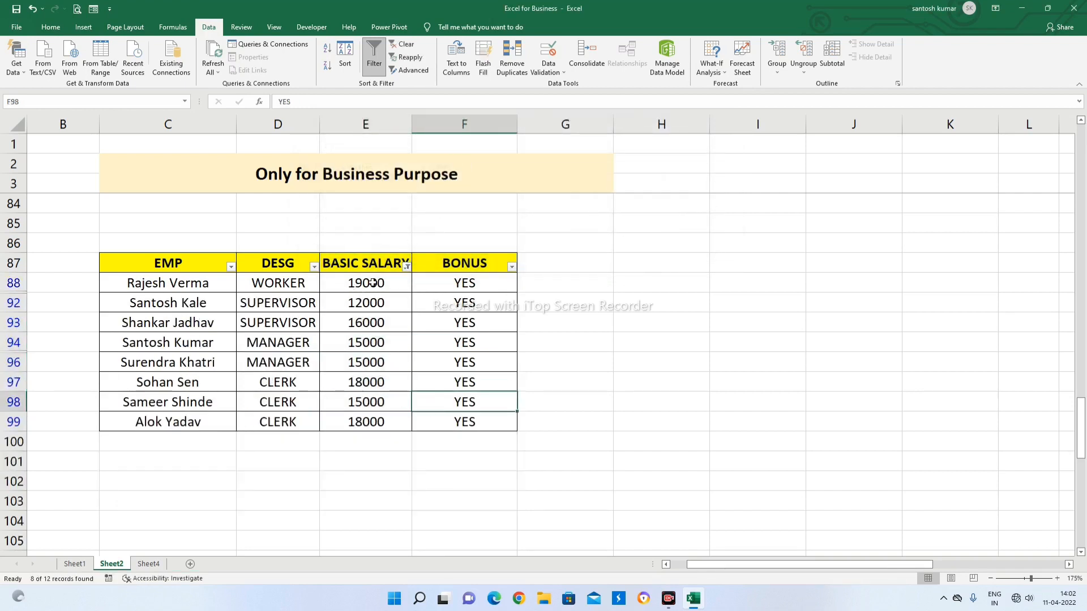
Step: Select some of the filtered salaries, look over the number filter options, and clear the filter from the BASIC SALARY column
drag(373, 283, 385, 343)
click(407, 266)
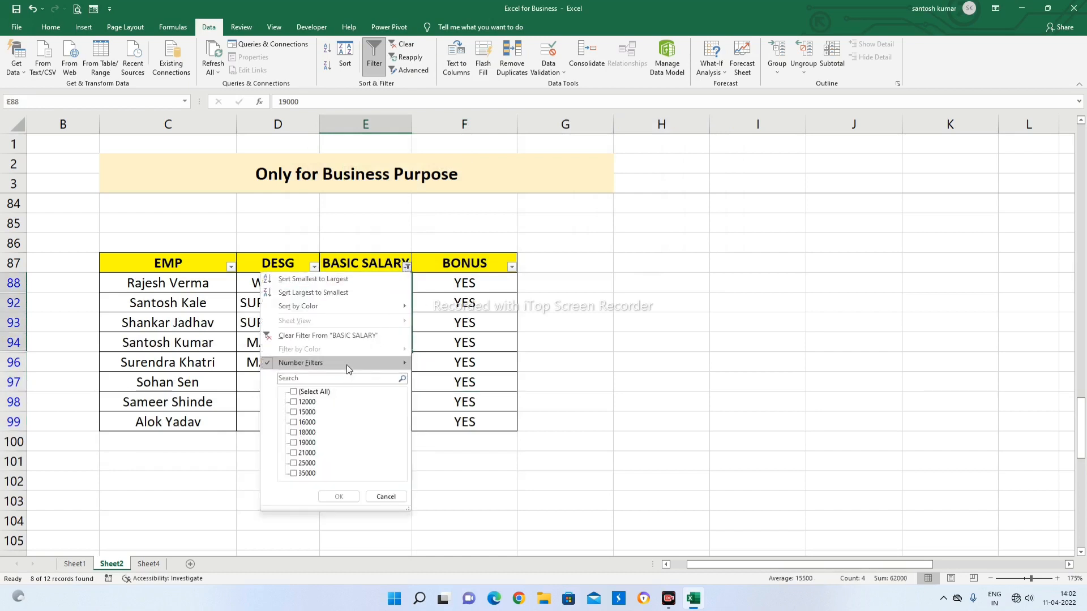
mouse_move(346, 365)
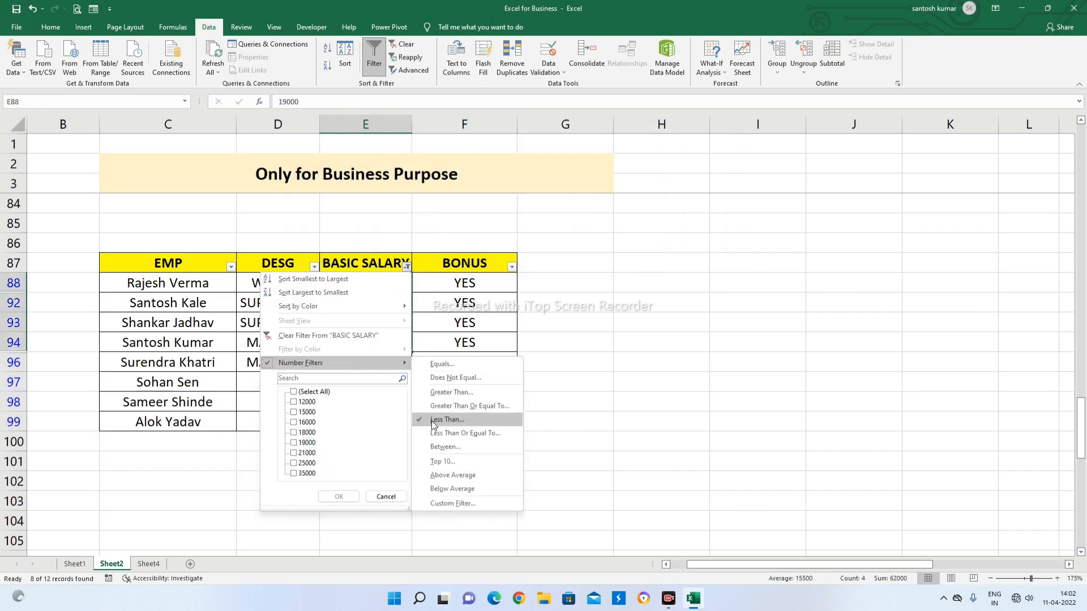
click(553, 369)
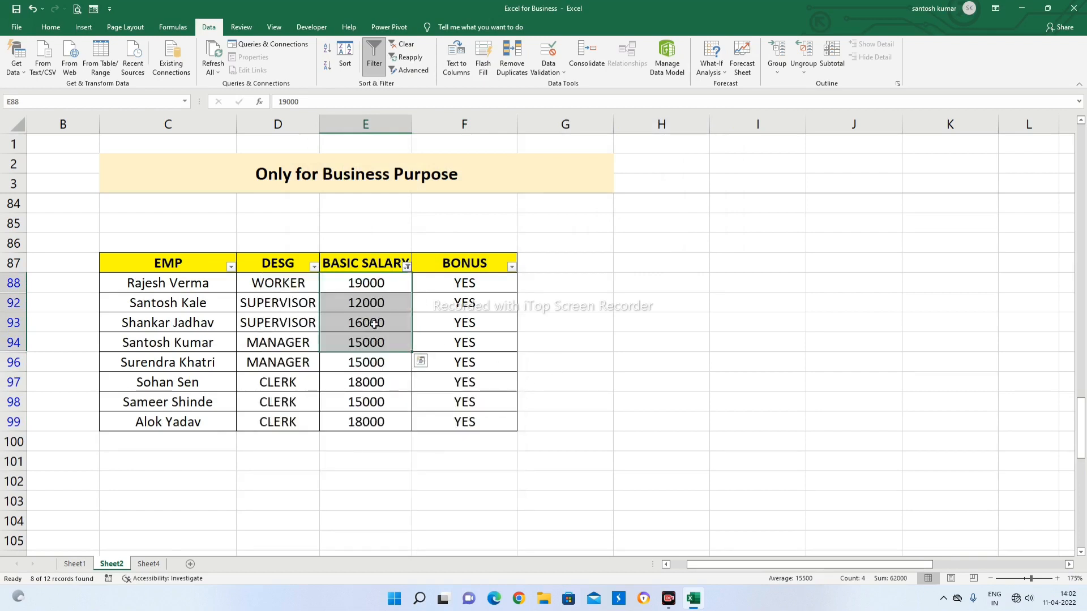
click(405, 267)
click(272, 336)
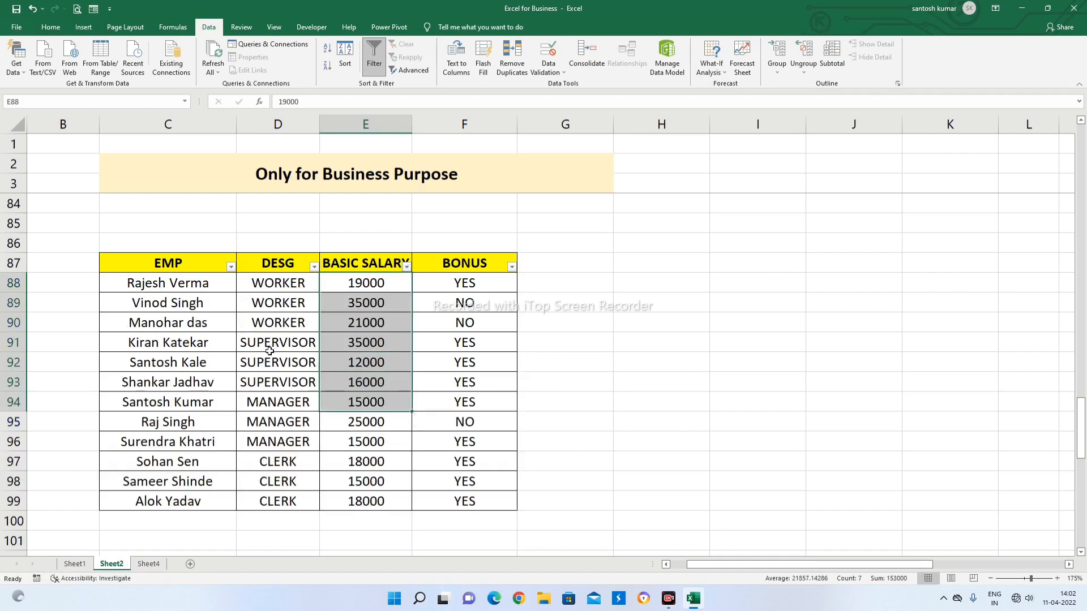
click(256, 360)
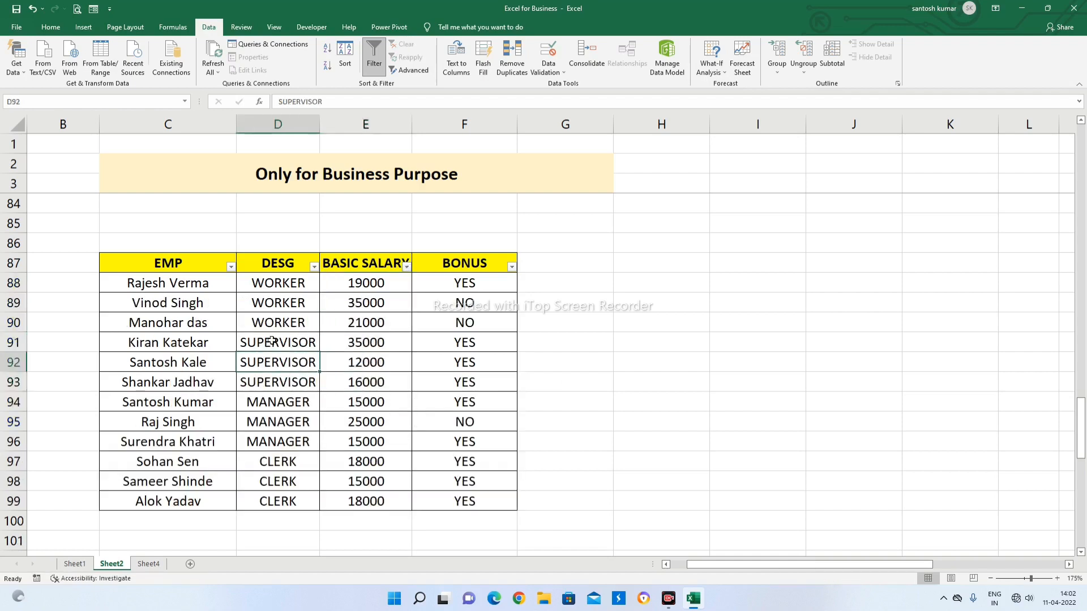
Step: Sort the employee table by the DESG column from A to Z and check the order of the designations
click(314, 266)
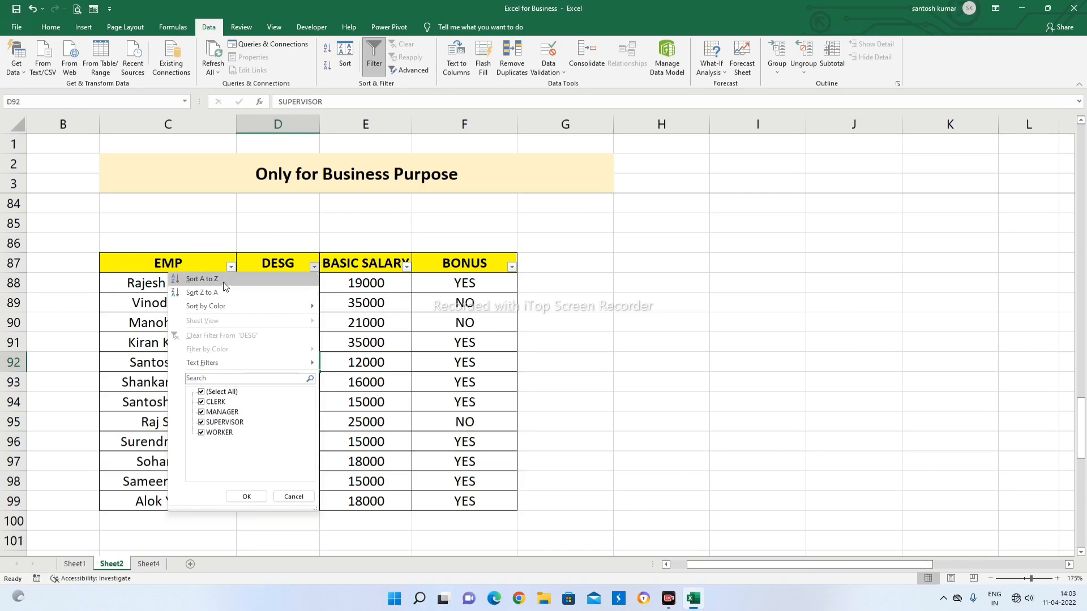
click(224, 282)
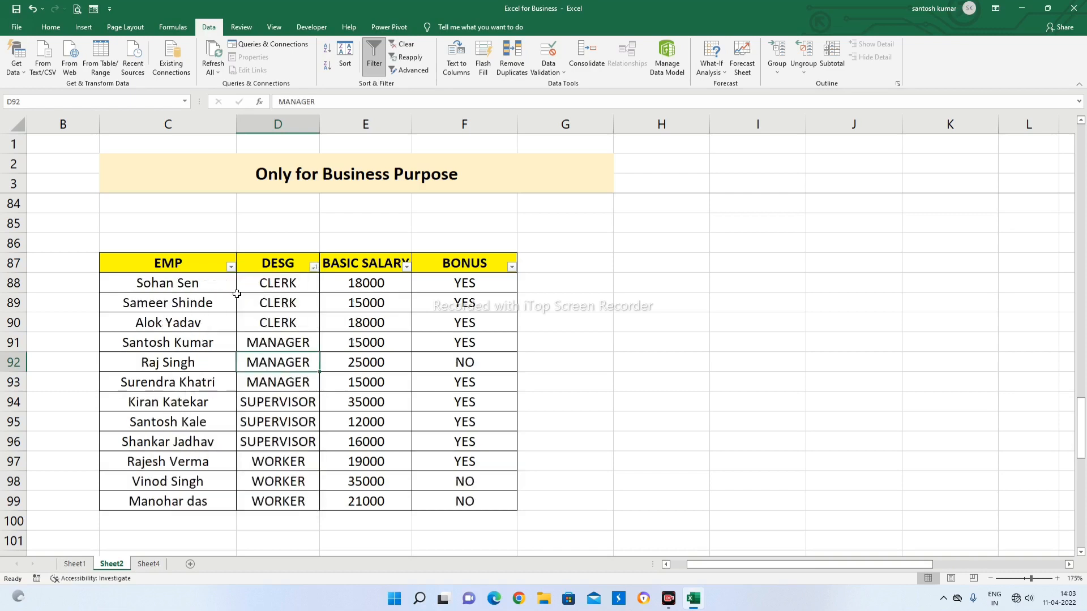
click(272, 288)
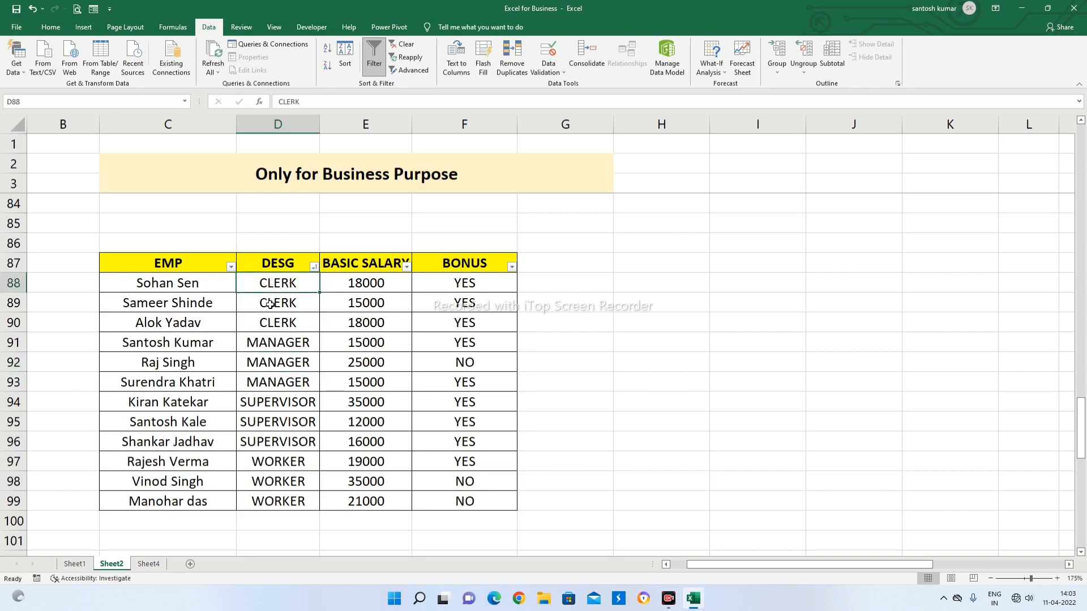
click(275, 439)
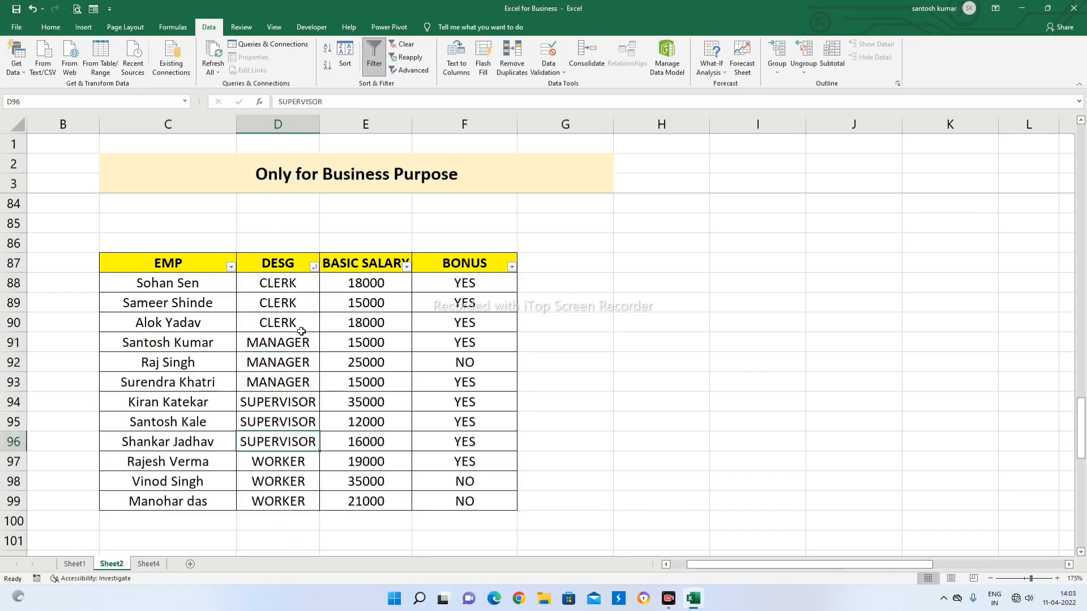
Step: Sort the DESG column from Z to A, check the reordered designations, and reopen the column's filter options
click(314, 268)
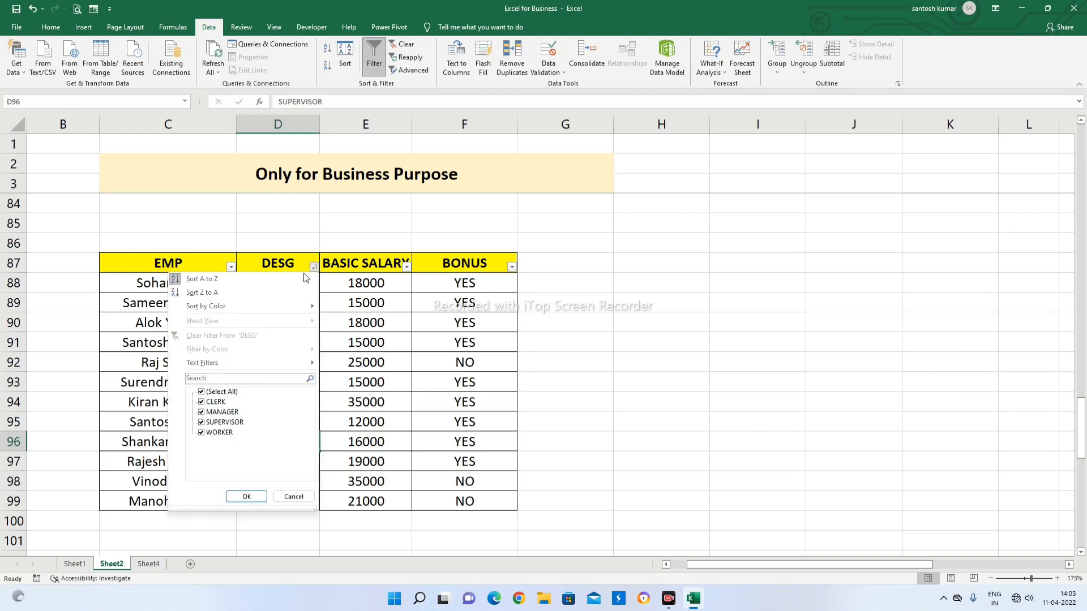
click(266, 296)
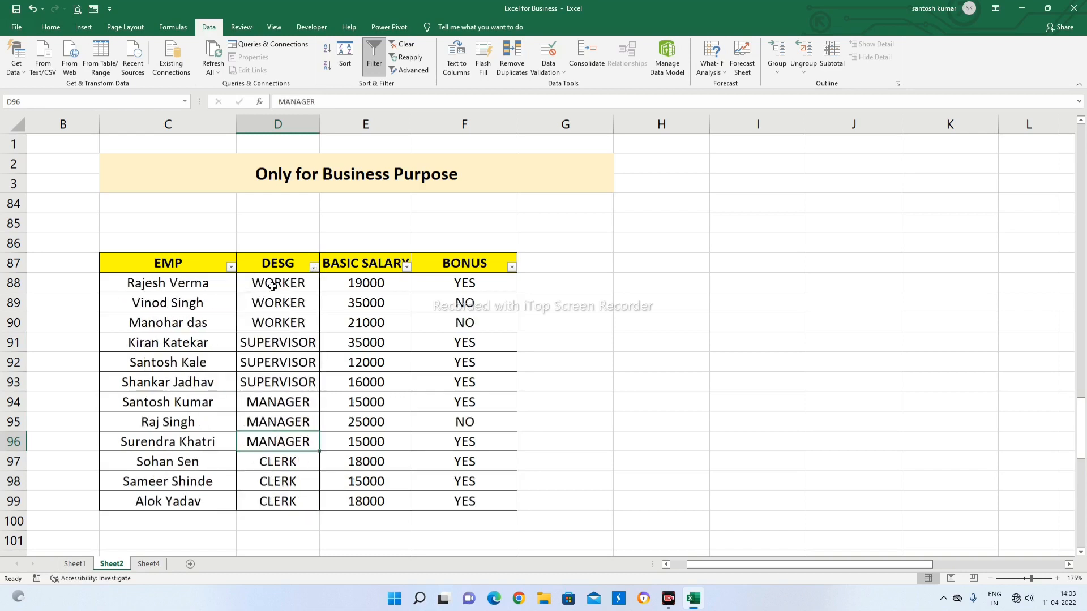
click(272, 286)
click(277, 348)
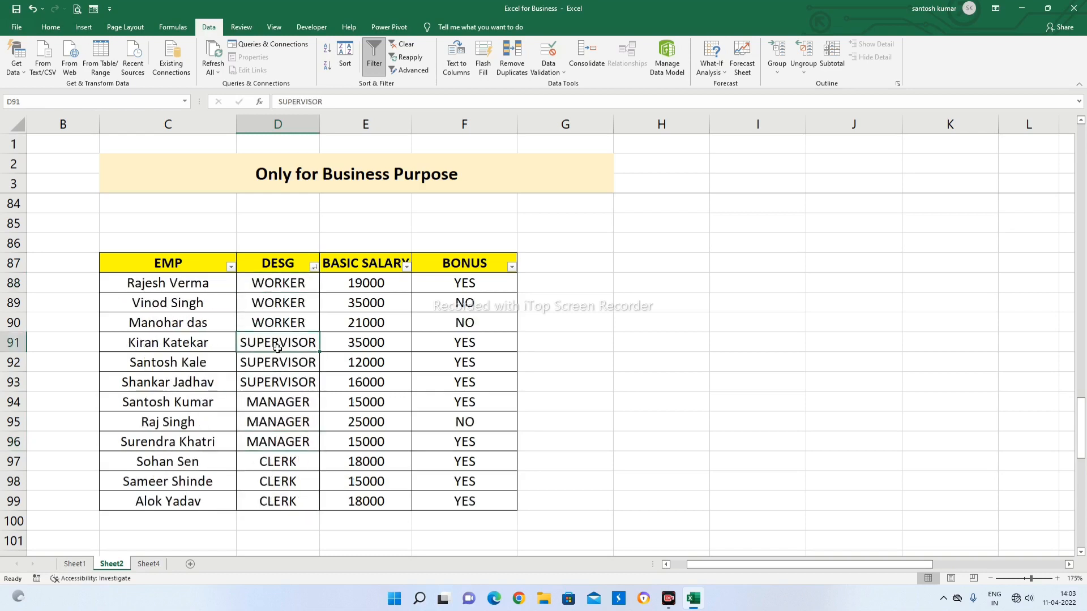
click(258, 445)
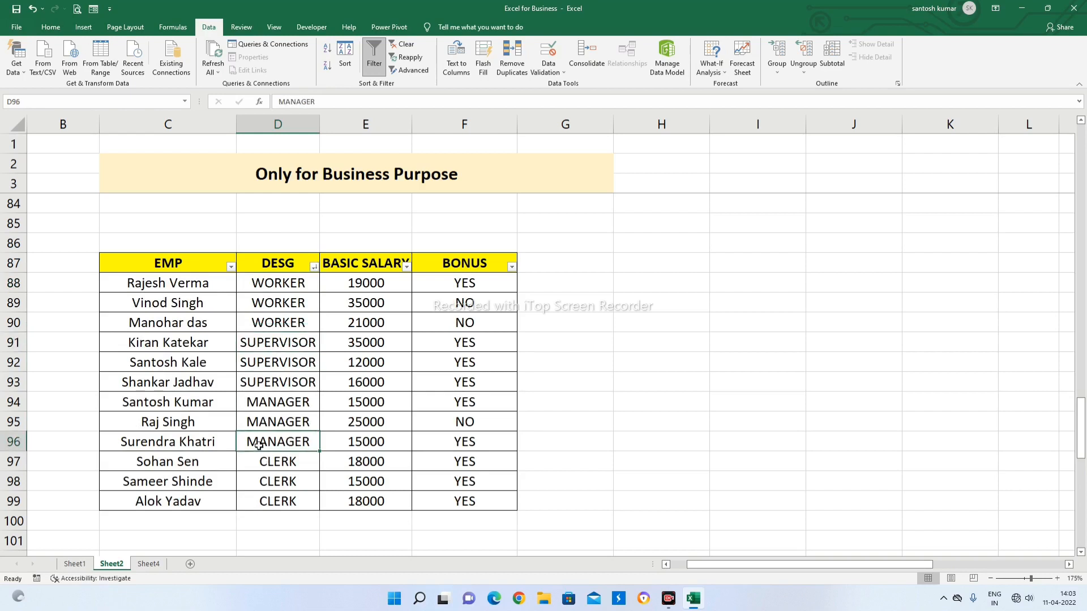
click(314, 267)
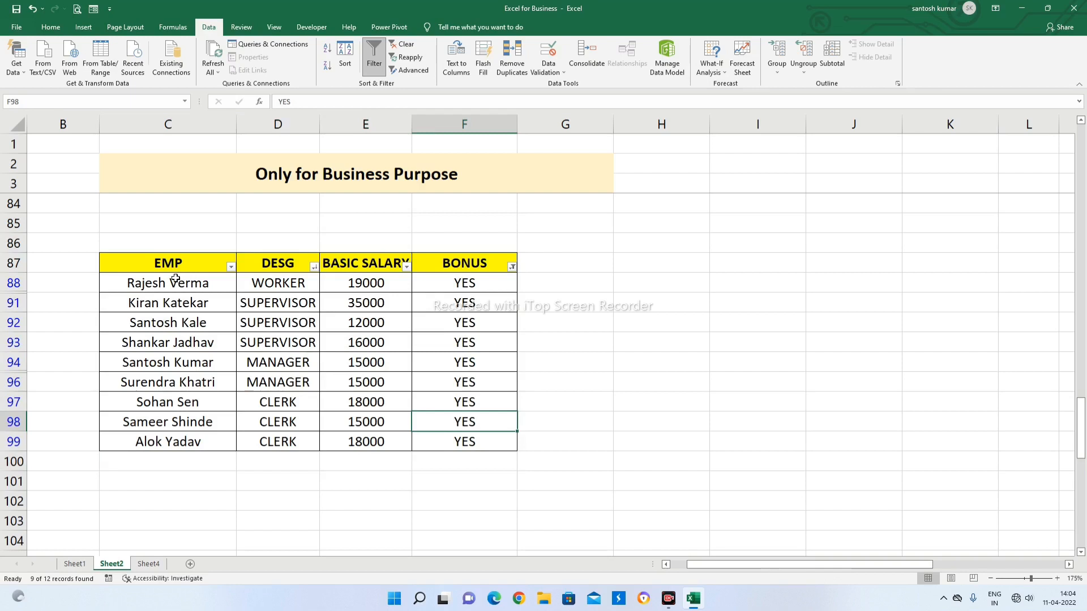
Step: Point out the employee table filtered to YES in the BONUS column, from the EMP header down to the last row
click(164, 260)
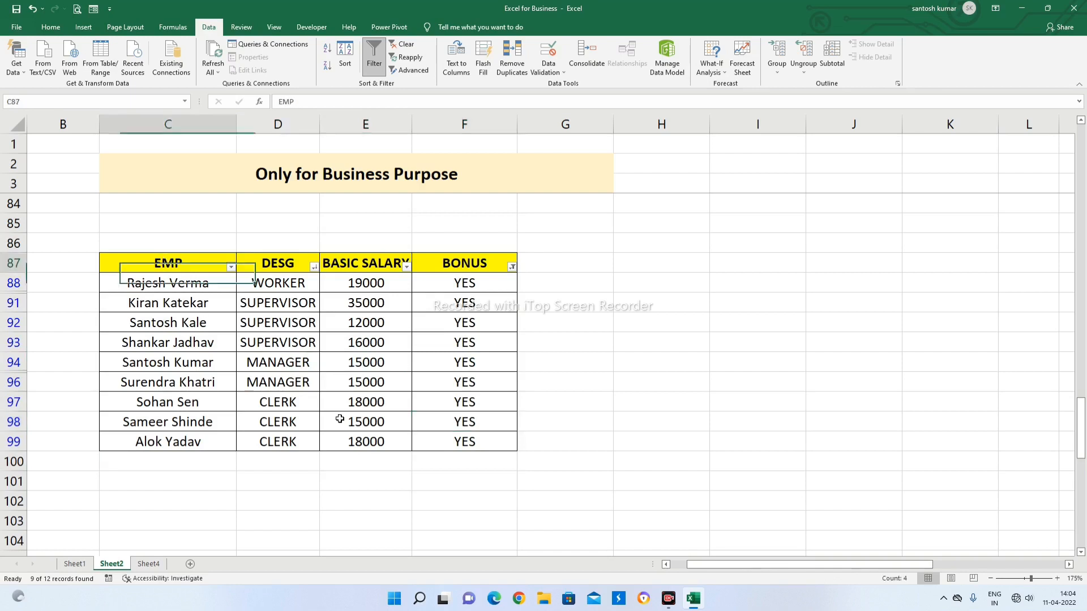
drag(340, 419, 429, 460)
click(506, 478)
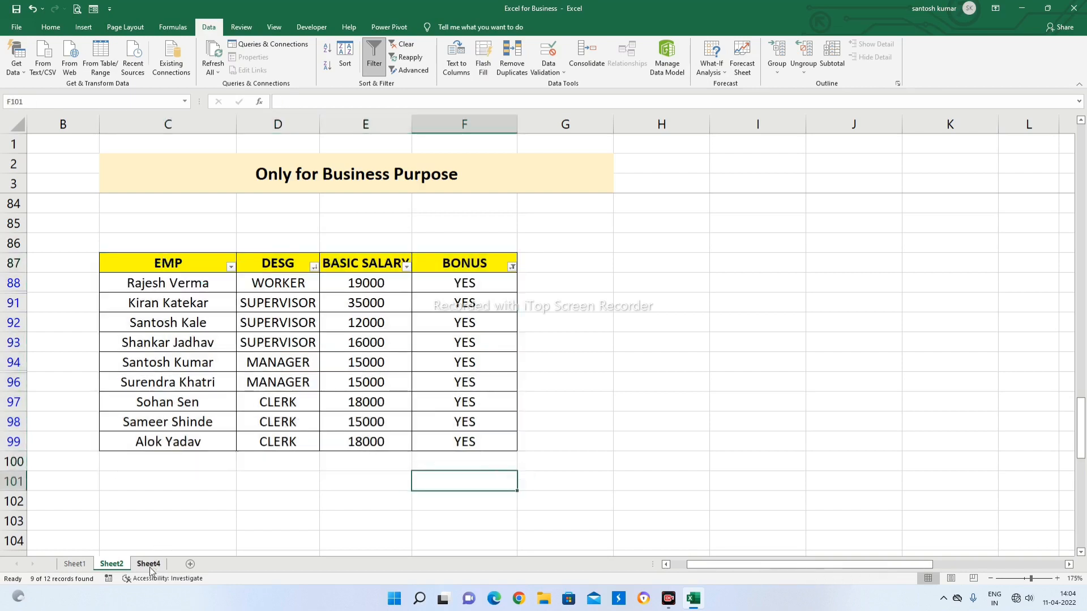
Step: Clear all contents and formatting from the range B9:G15 on Sheet4 and return to Sheet2
click(148, 564)
click(159, 286)
drag(116, 177, 526, 308)
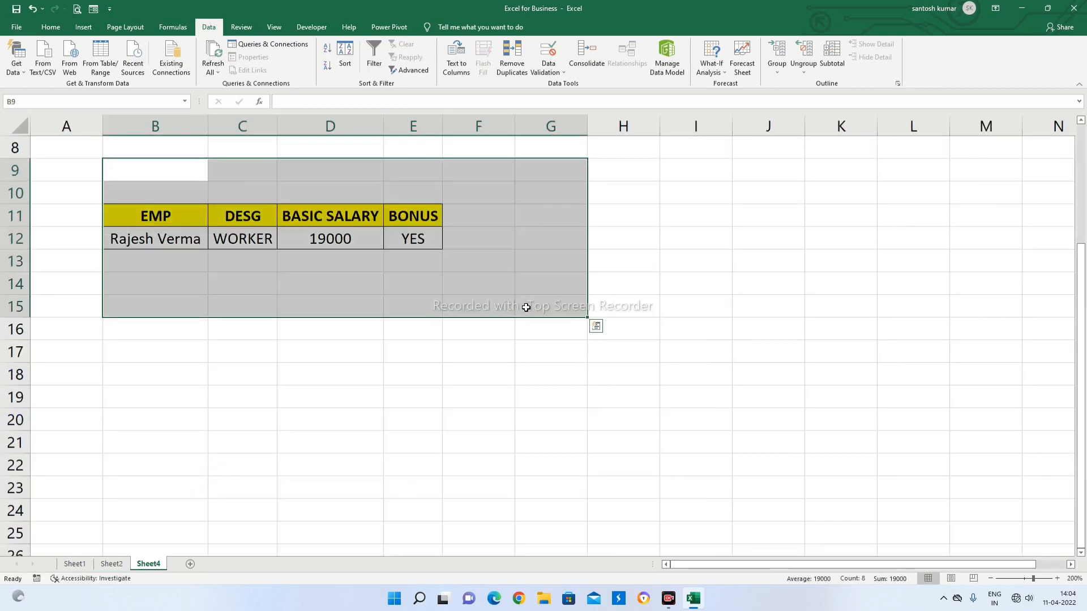
key(alt+h)
key(e)
key(a)
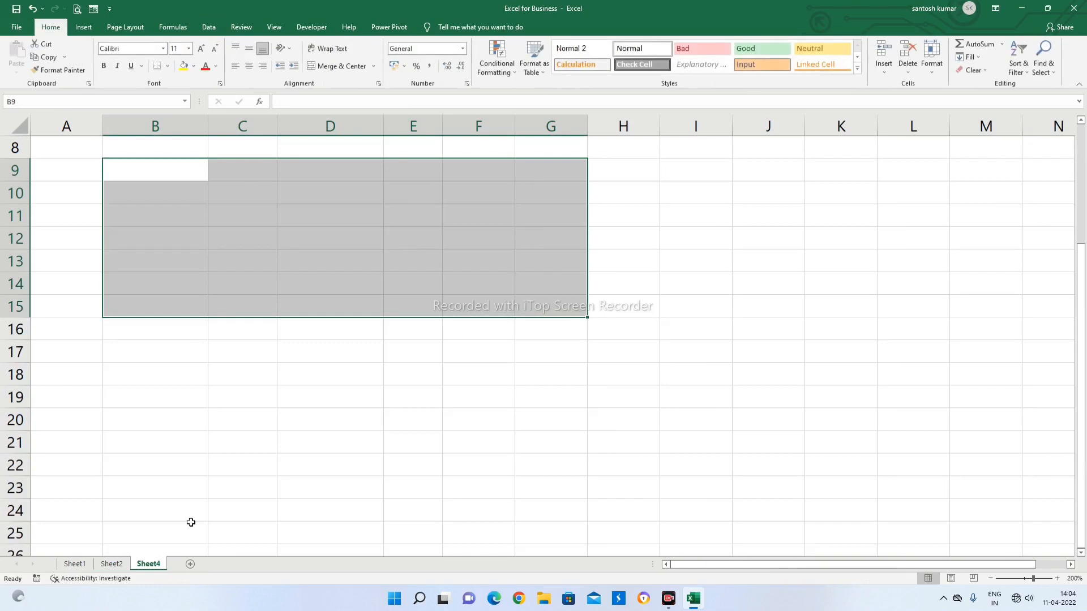
click(111, 564)
click(148, 564)
click(407, 224)
click(111, 563)
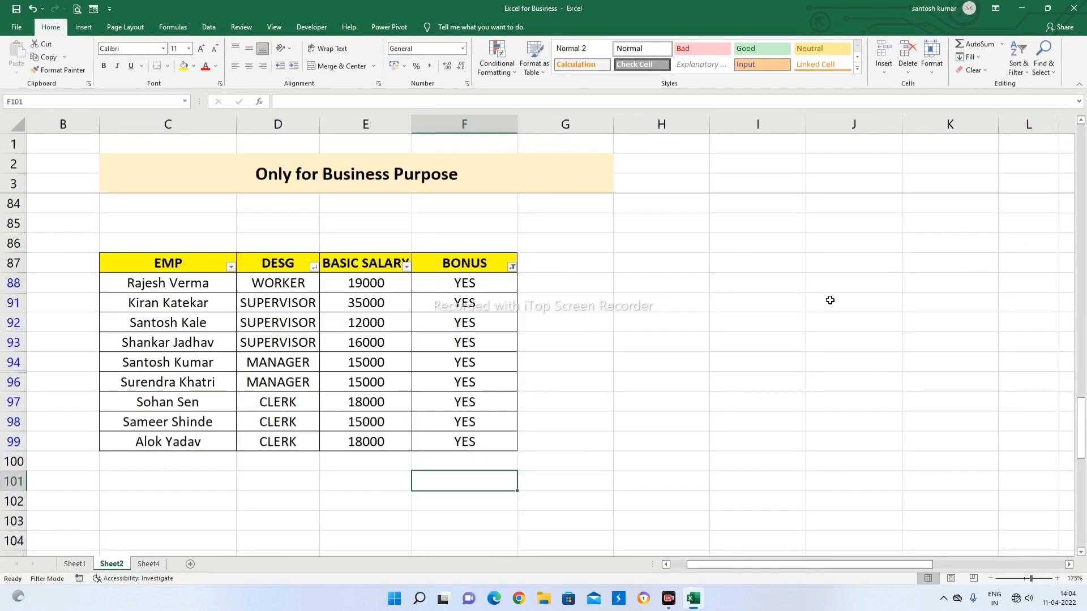
Step: Look over the Advanced Filter settings for the employee table and close them without applying a filter
click(809, 284)
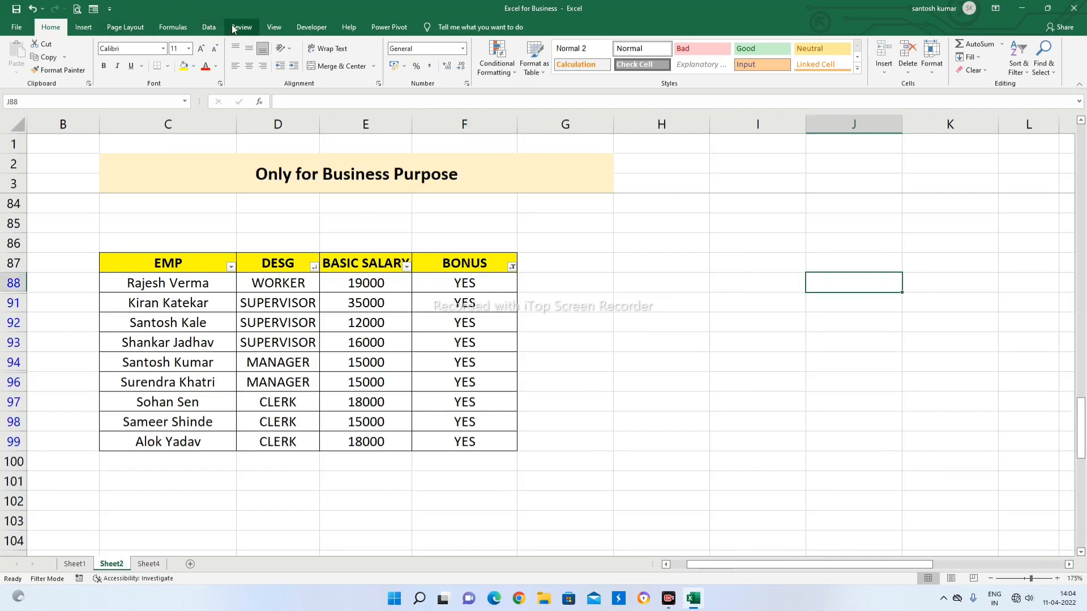
click(214, 28)
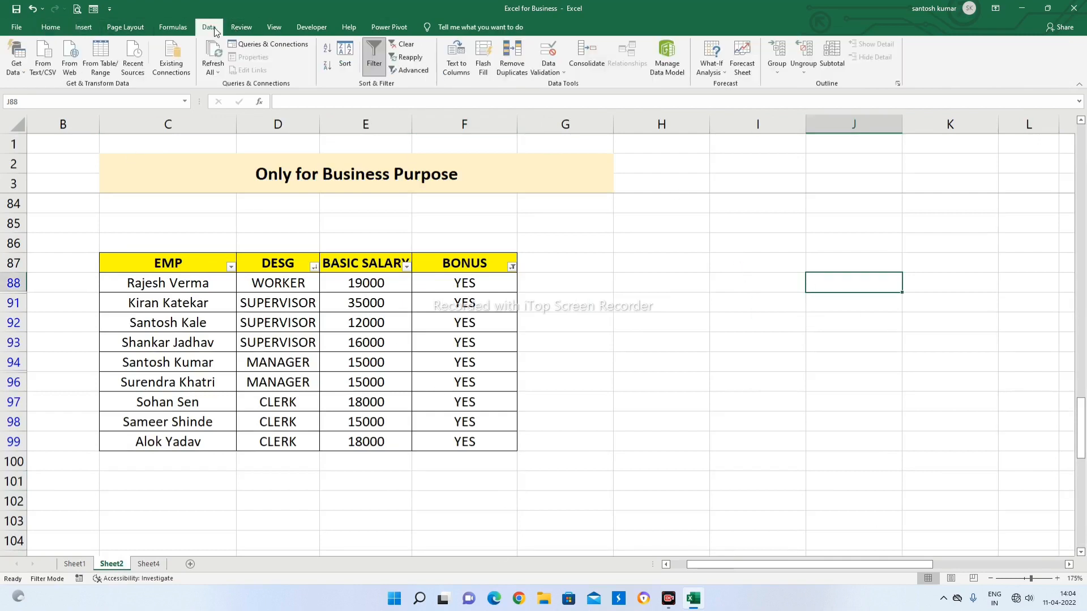
click(395, 70)
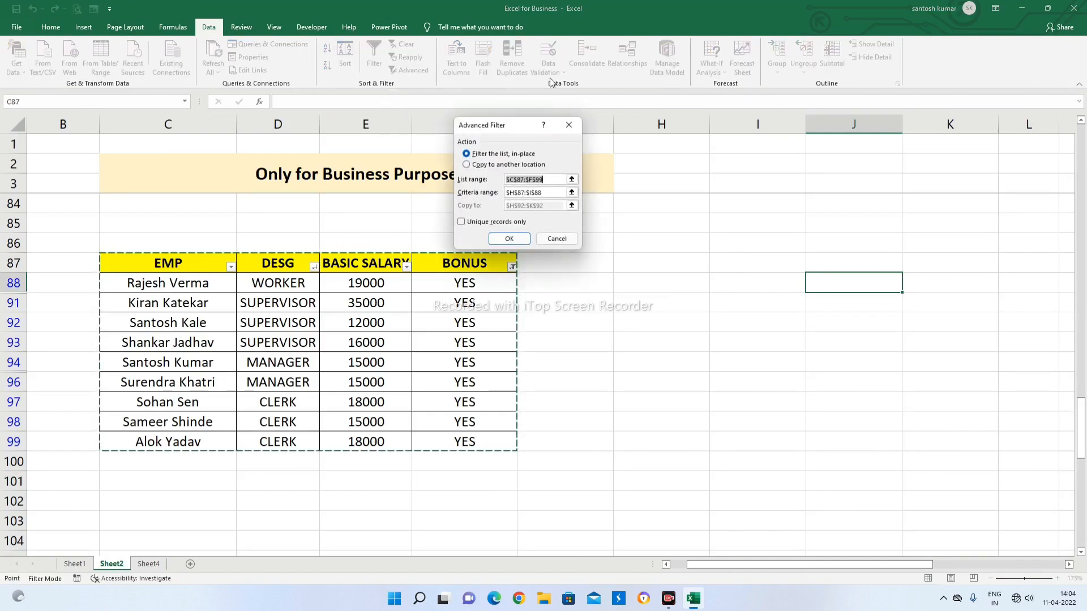
click(569, 125)
click(748, 282)
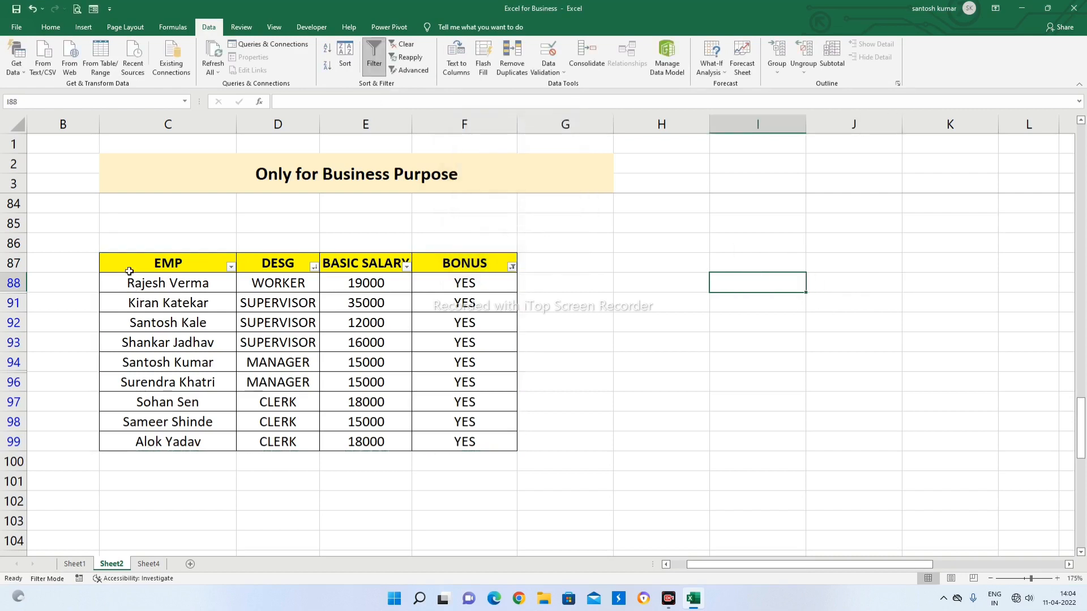
Step: Point out the employee table as the source data and the empty area beside it starting at H87
drag(129, 271, 499, 447)
click(283, 264)
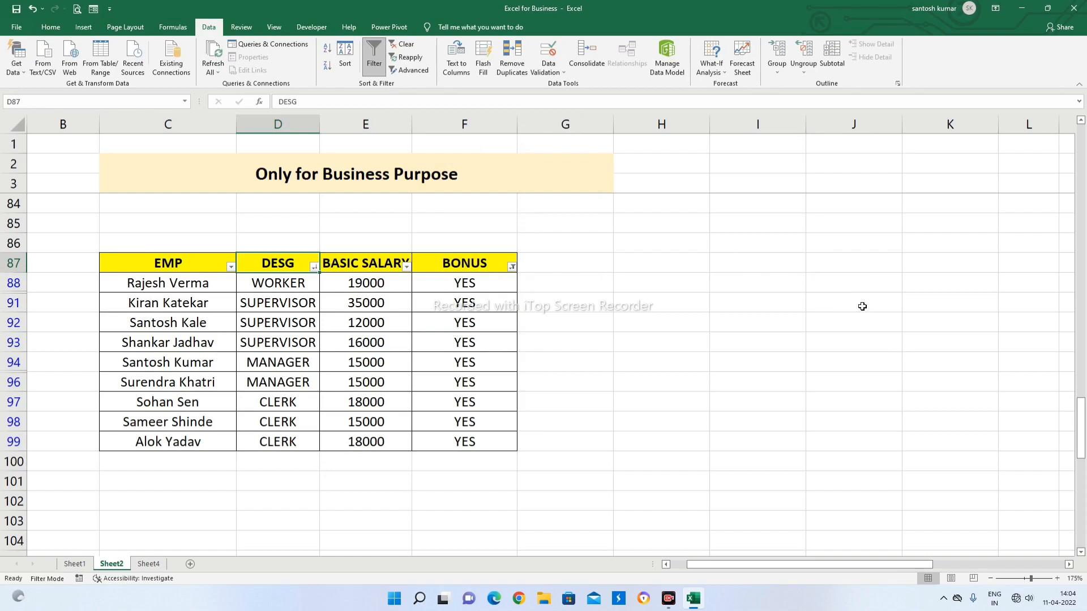
drag(715, 244, 922, 400)
drag(159, 264, 491, 462)
drag(708, 253, 1006, 461)
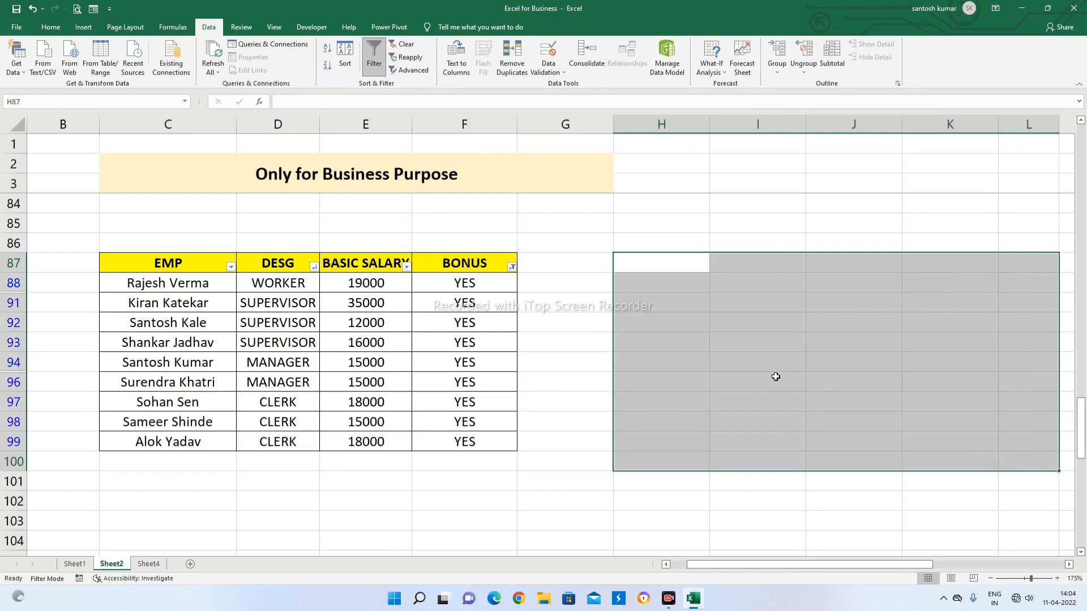
click(716, 337)
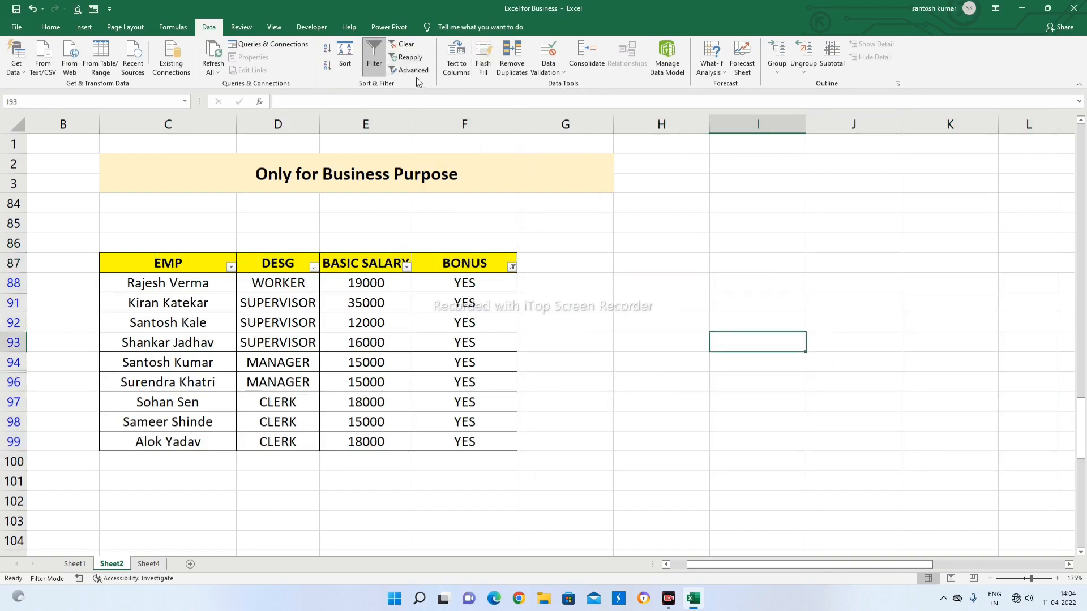
click(671, 256)
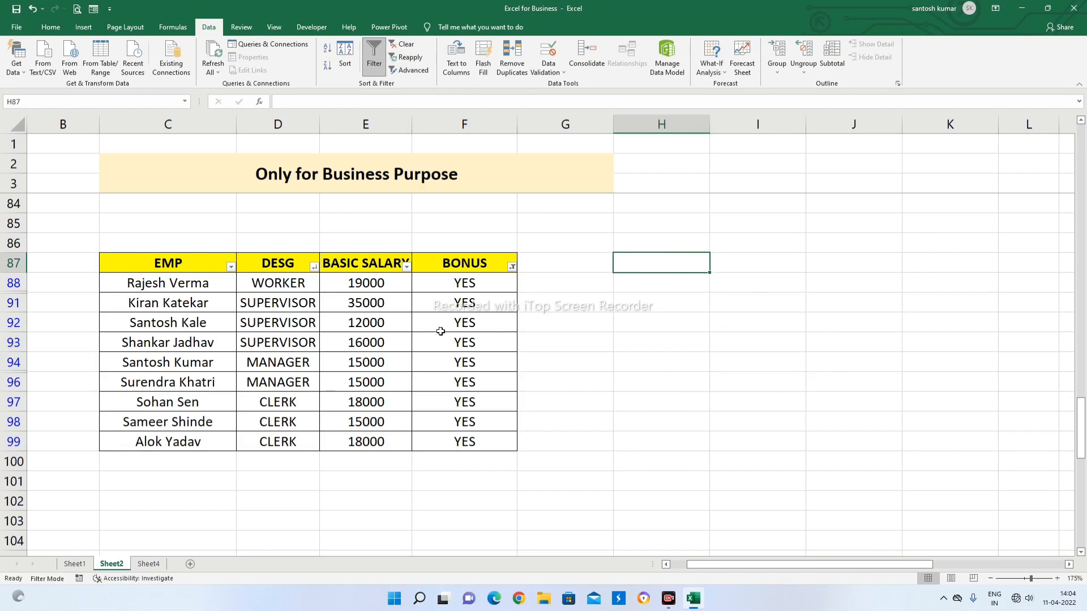
Step: Look over the designations in the DESG filter list and toggle the Select All option
click(314, 267)
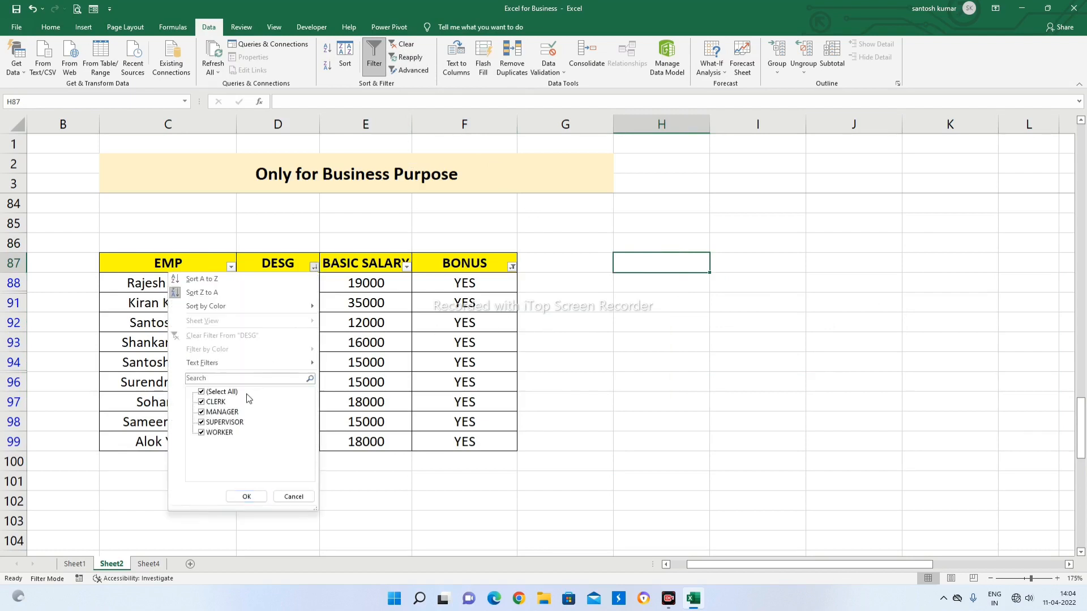
click(327, 269)
click(314, 267)
click(201, 392)
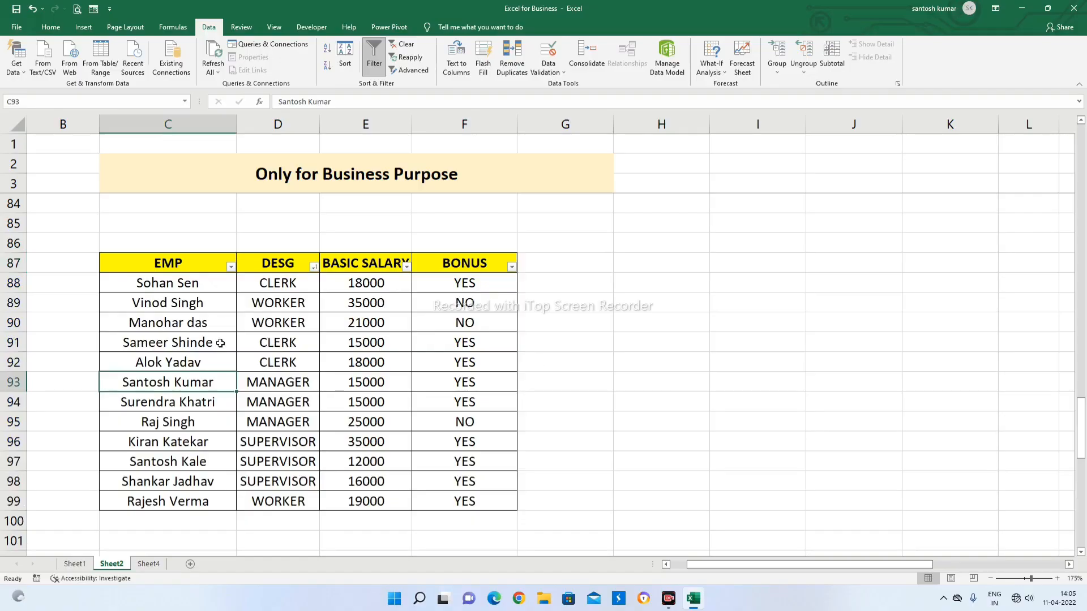
Step: Open the Advanced Filter settings for the employee table twice, closing them each time without applying a filter
click(146, 343)
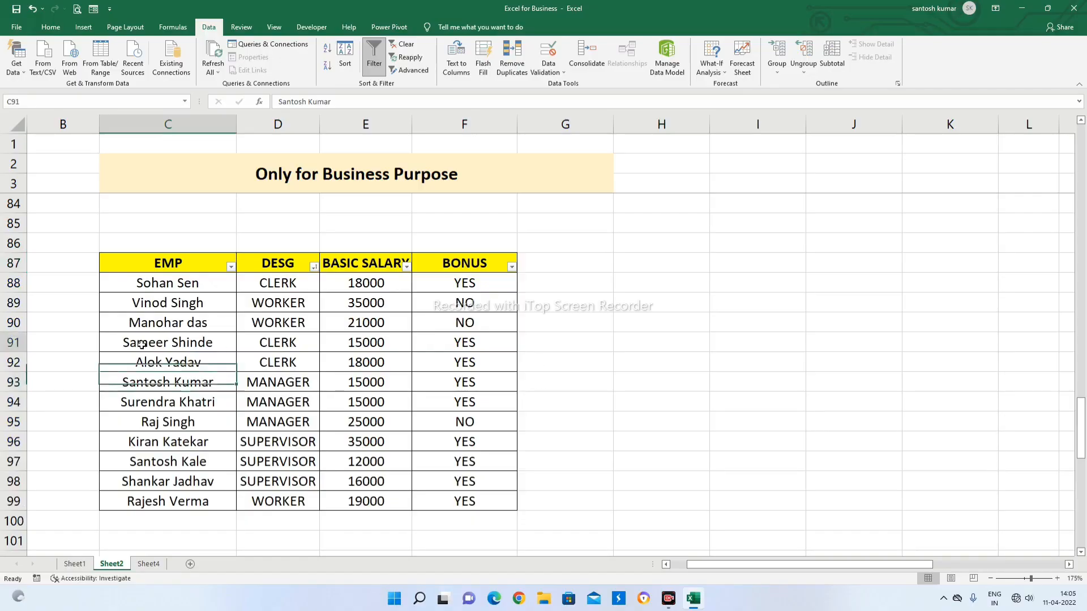
click(186, 295)
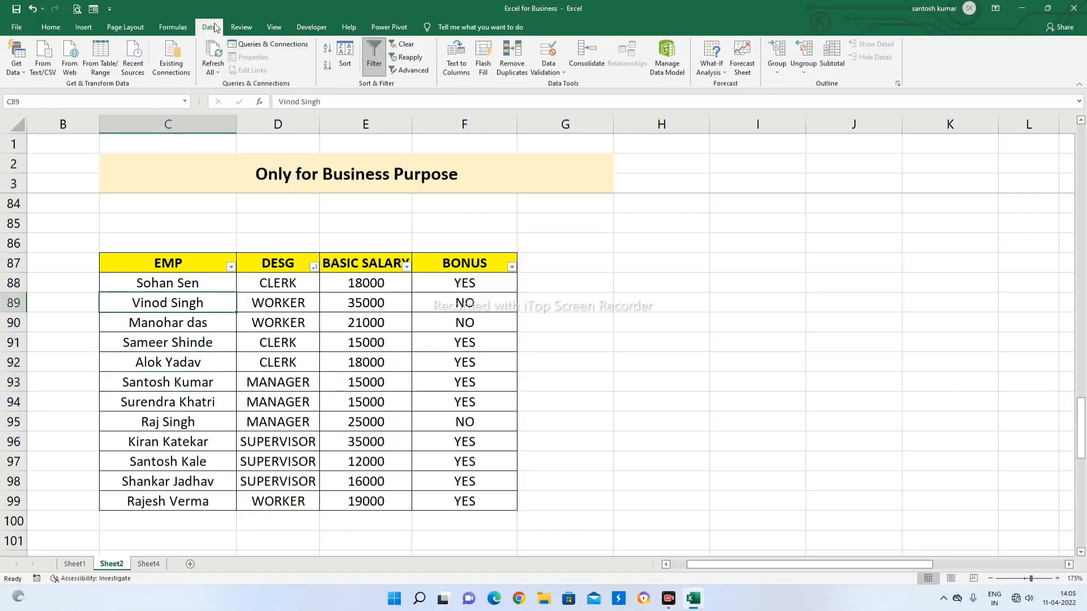
click(410, 71)
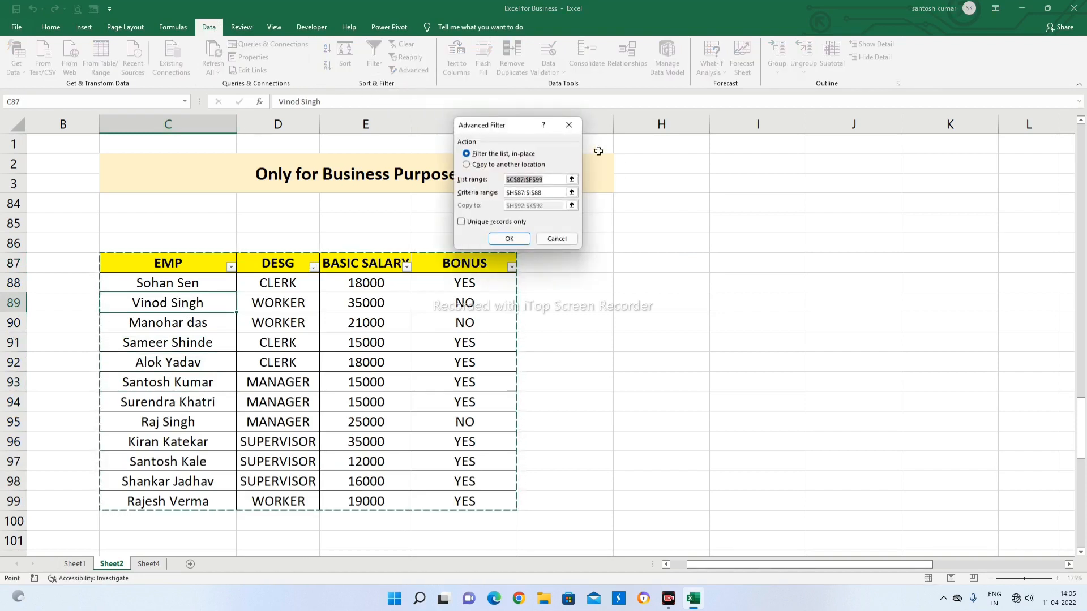
click(569, 125)
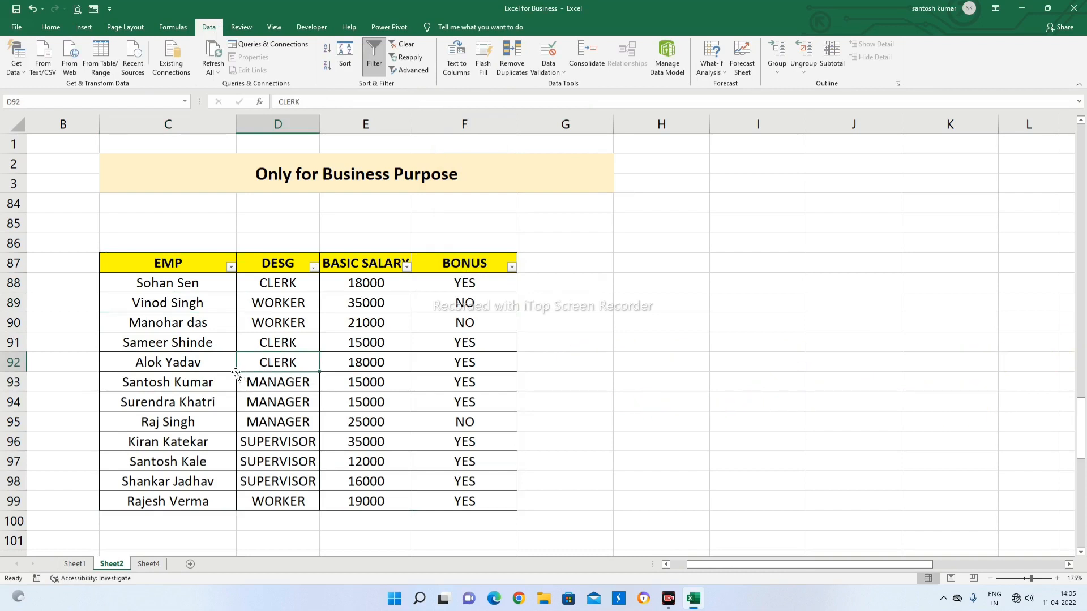
key(alt)
key(a)
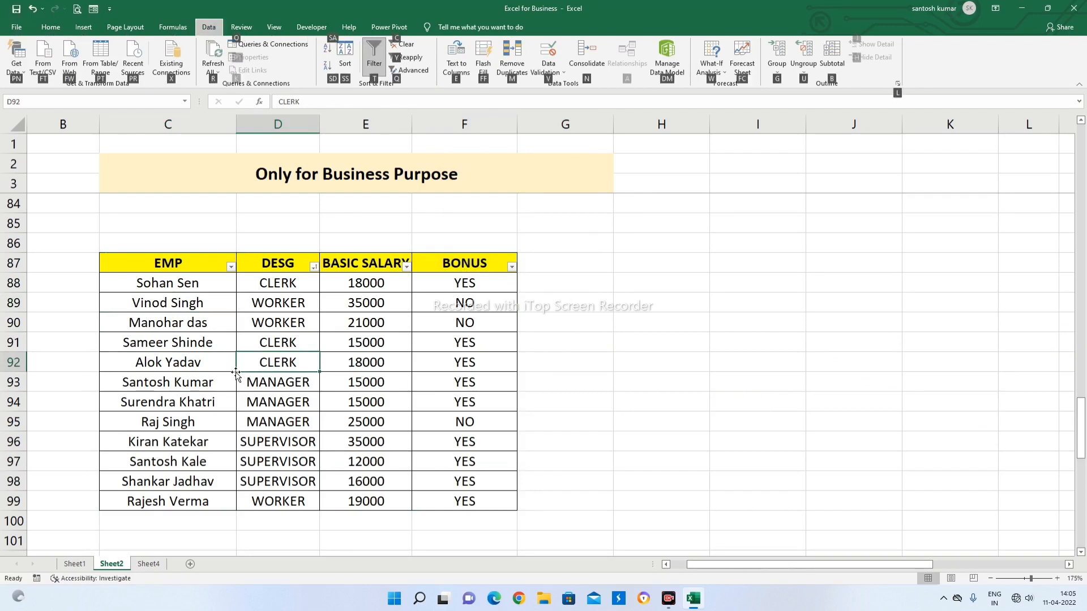
key(q)
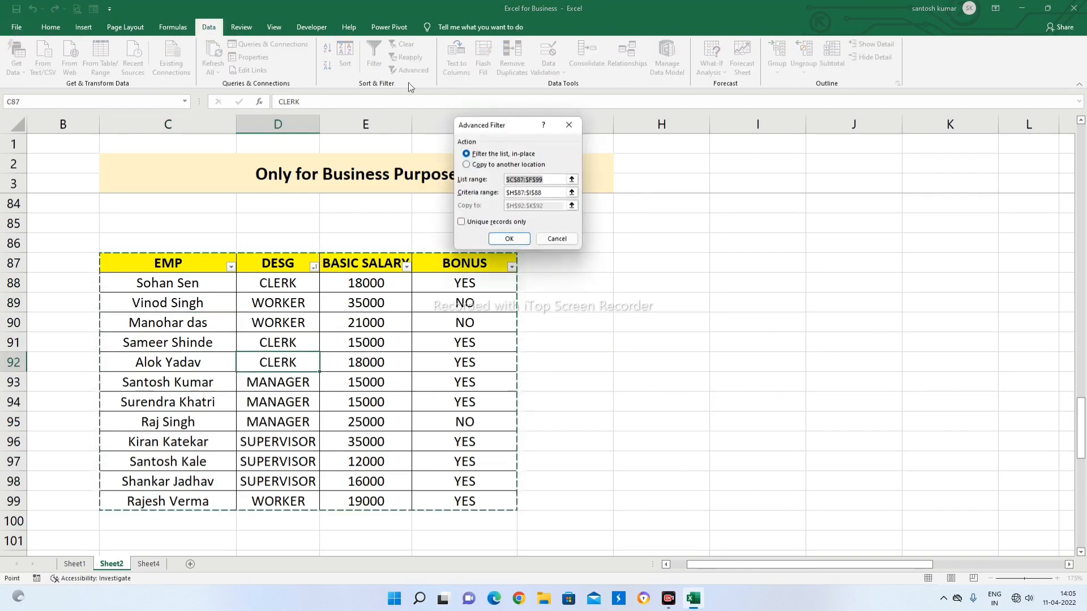
click(569, 125)
click(672, 276)
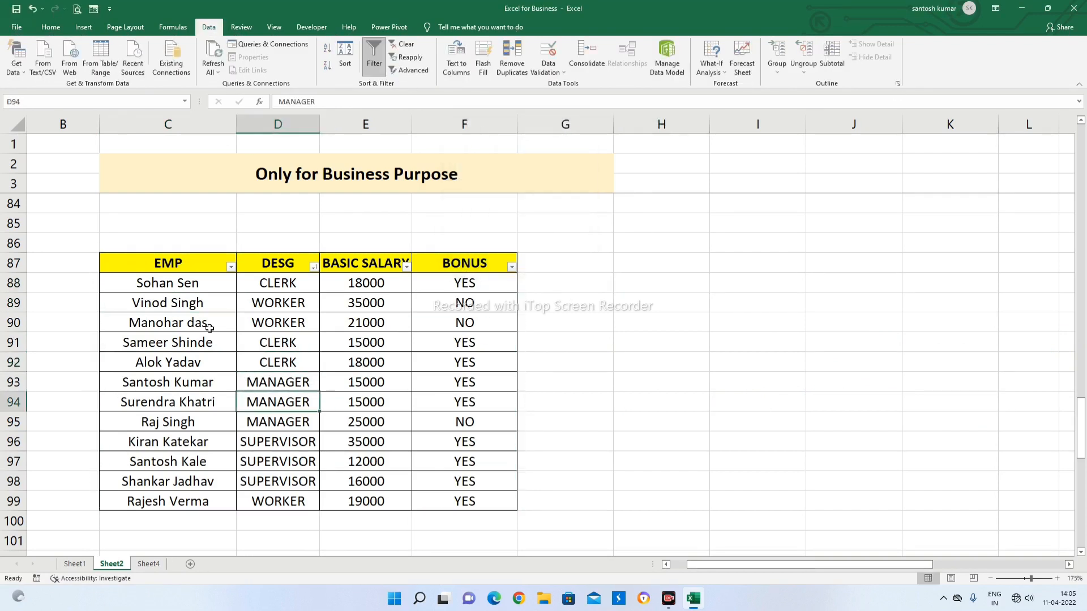
Step: Review the Advanced Filter's Copy to another location option with its list, criteria and copy-to ranges, and close it without applying
click(177, 339)
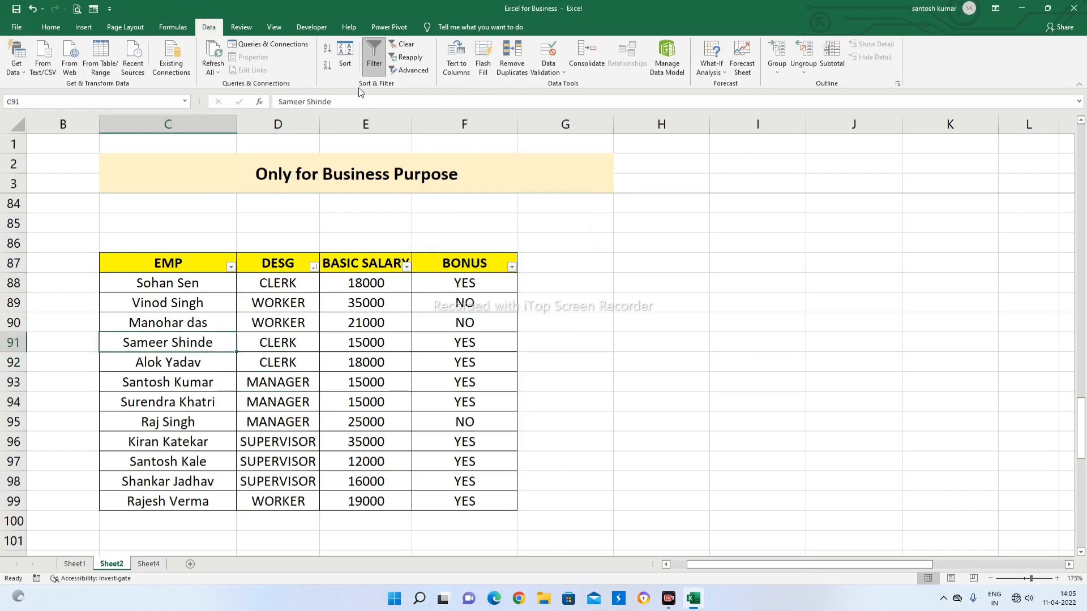
click(405, 67)
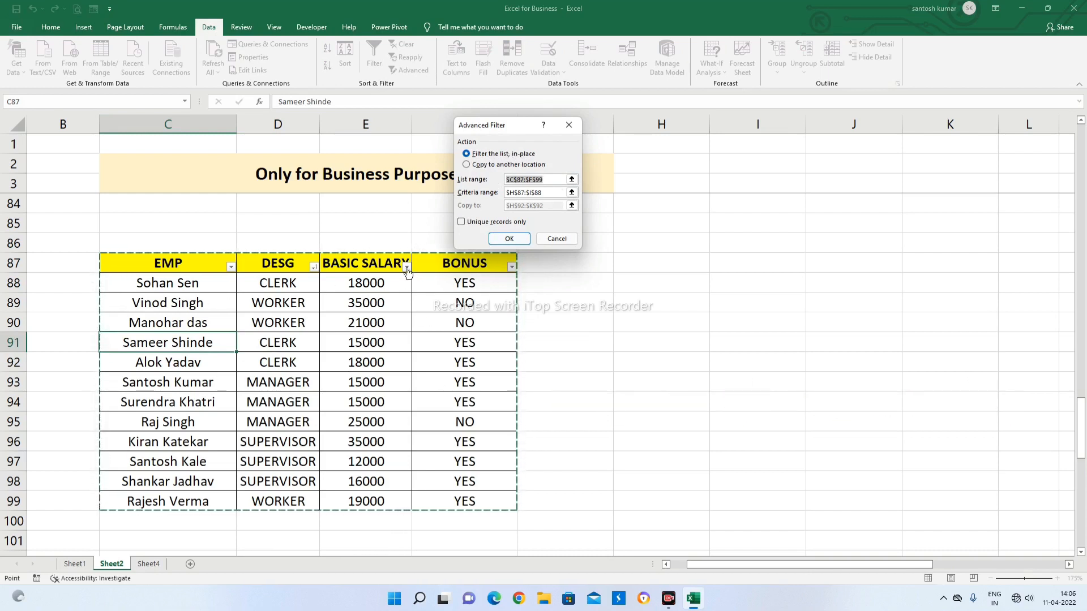
click(466, 165)
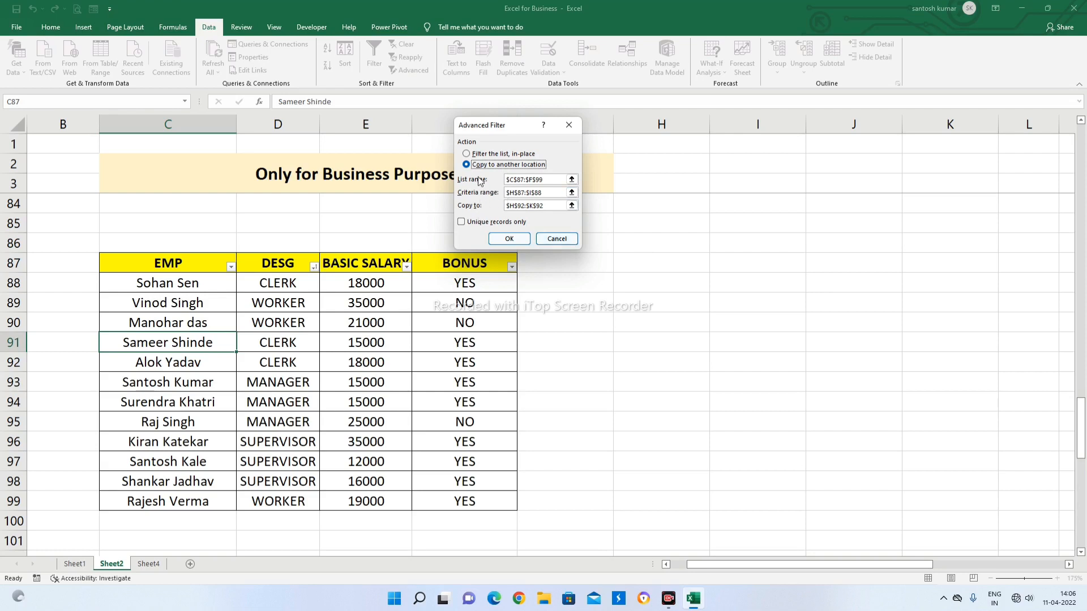
click(550, 179)
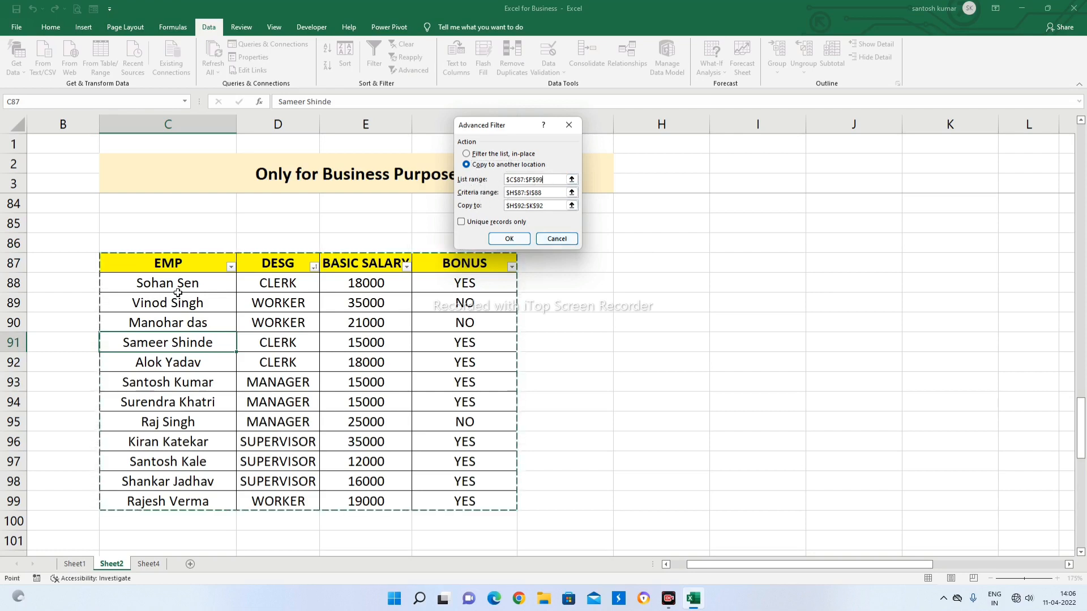
drag(156, 267, 448, 498)
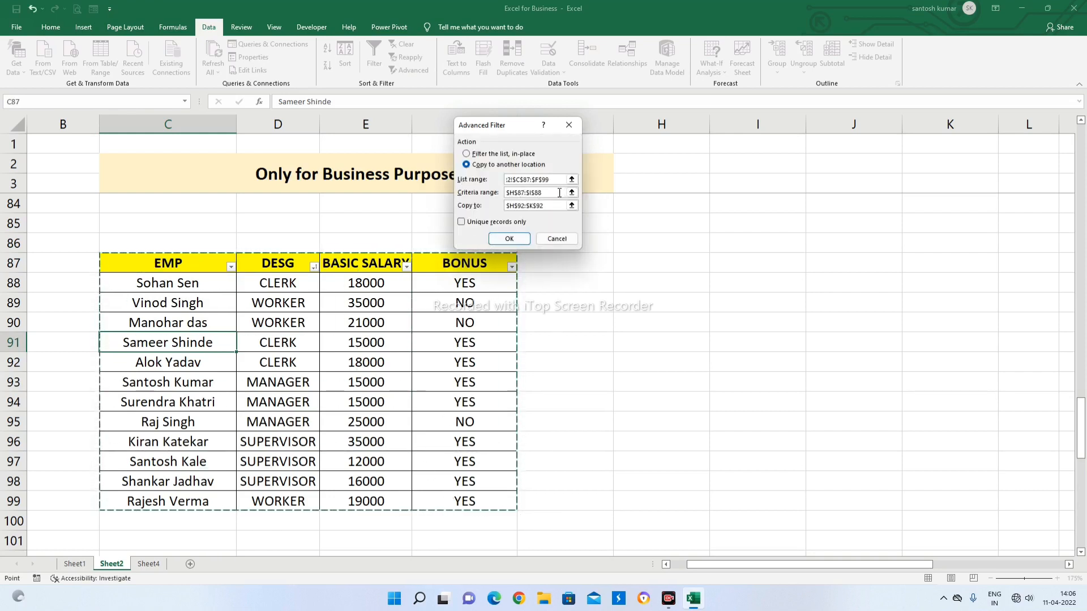
click(536, 193)
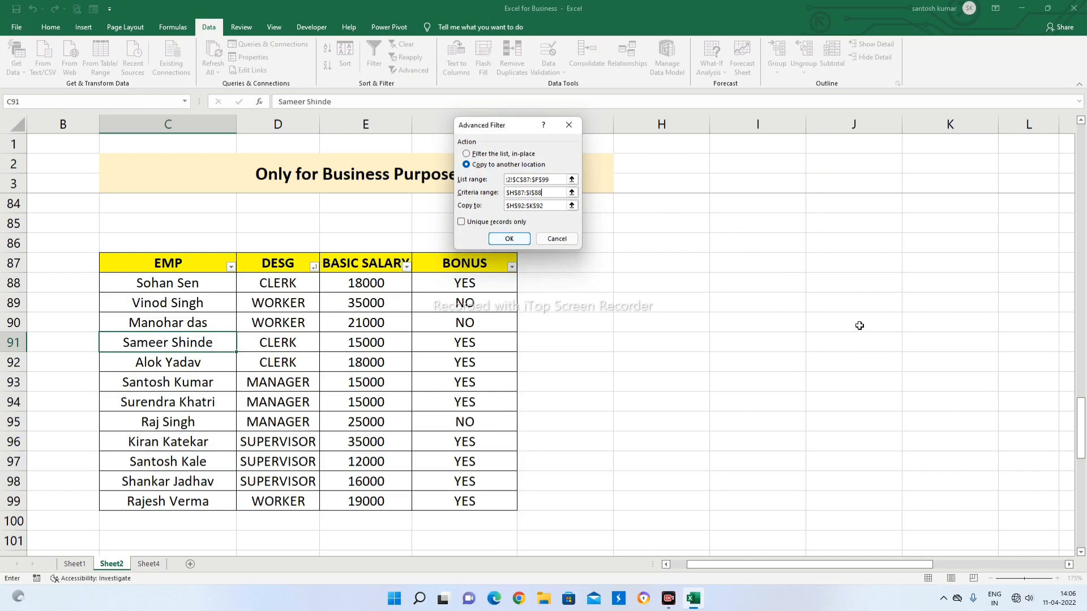
click(546, 206)
click(569, 125)
click(282, 426)
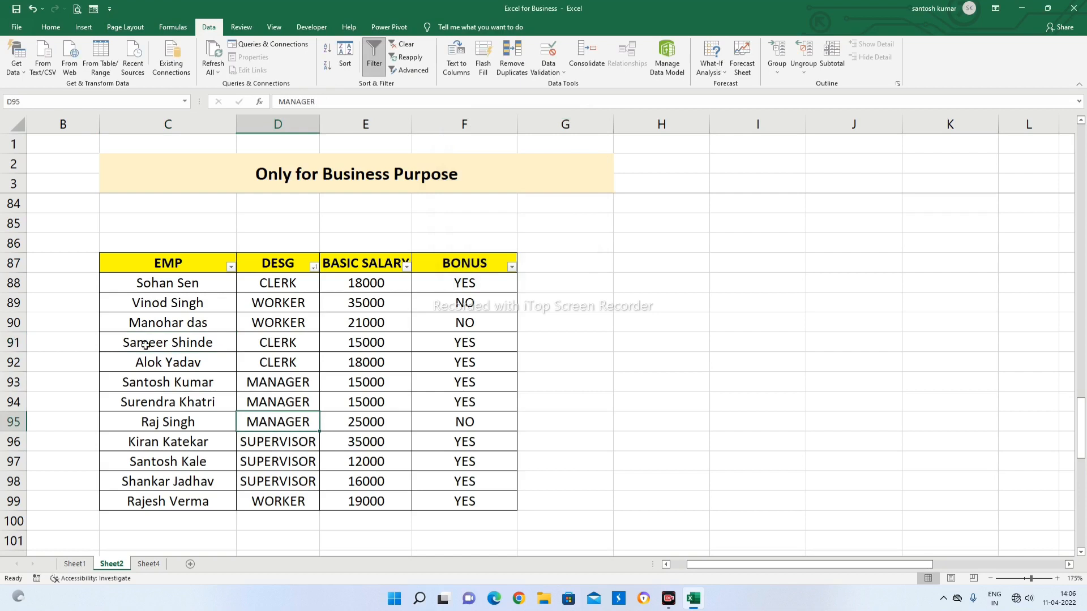
Step: Set the Advanced Filter to Copy to another location and reselect the employee table C87:F99 as the list range
click(189, 336)
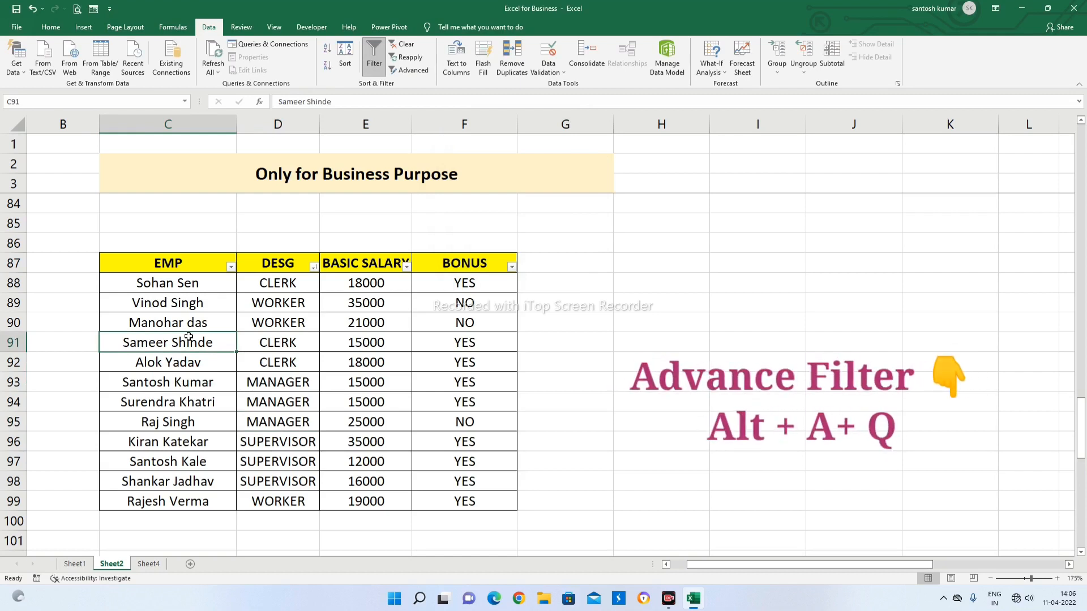
key(alt)
key(a)
key(q)
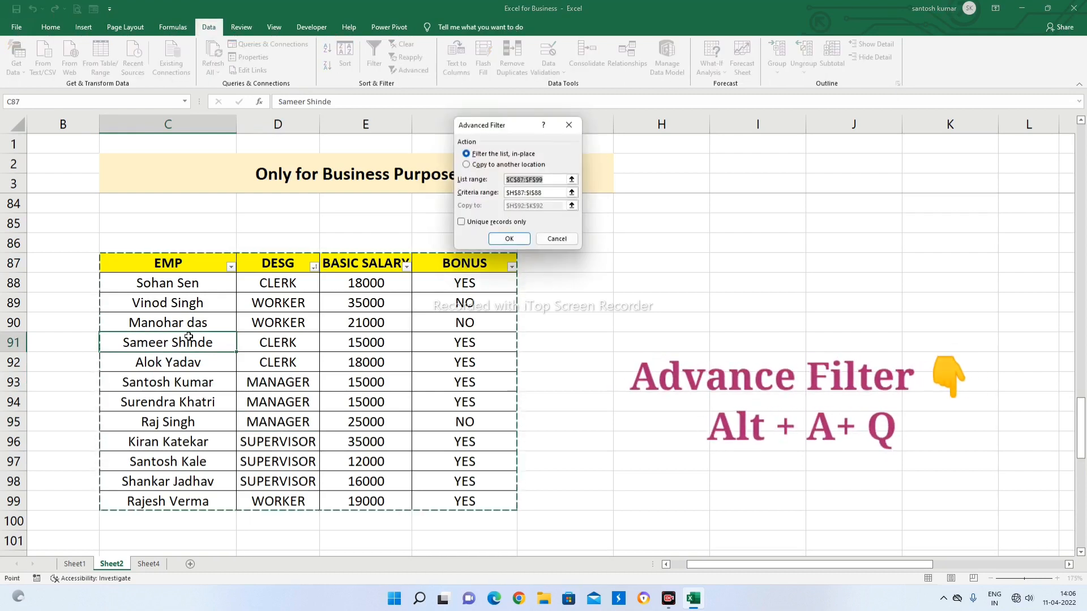
click(477, 165)
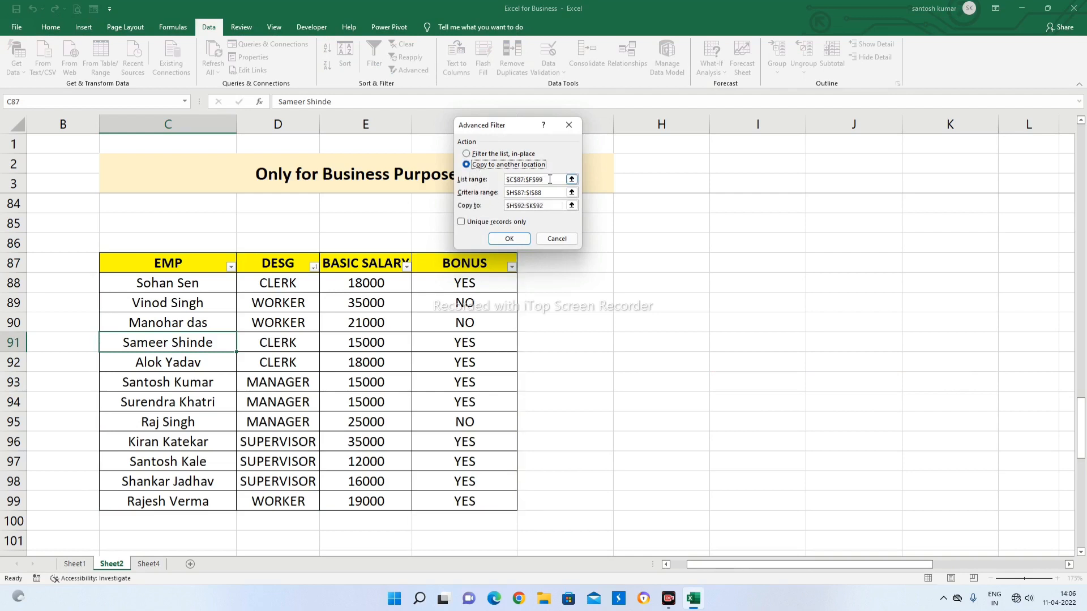
click(550, 179)
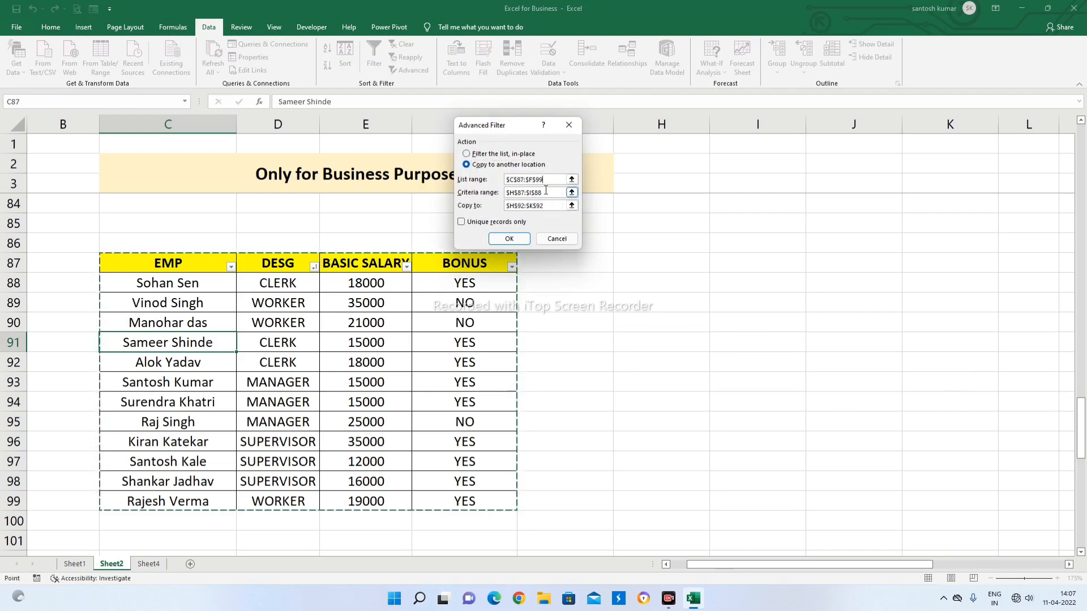
key(BackSpace)
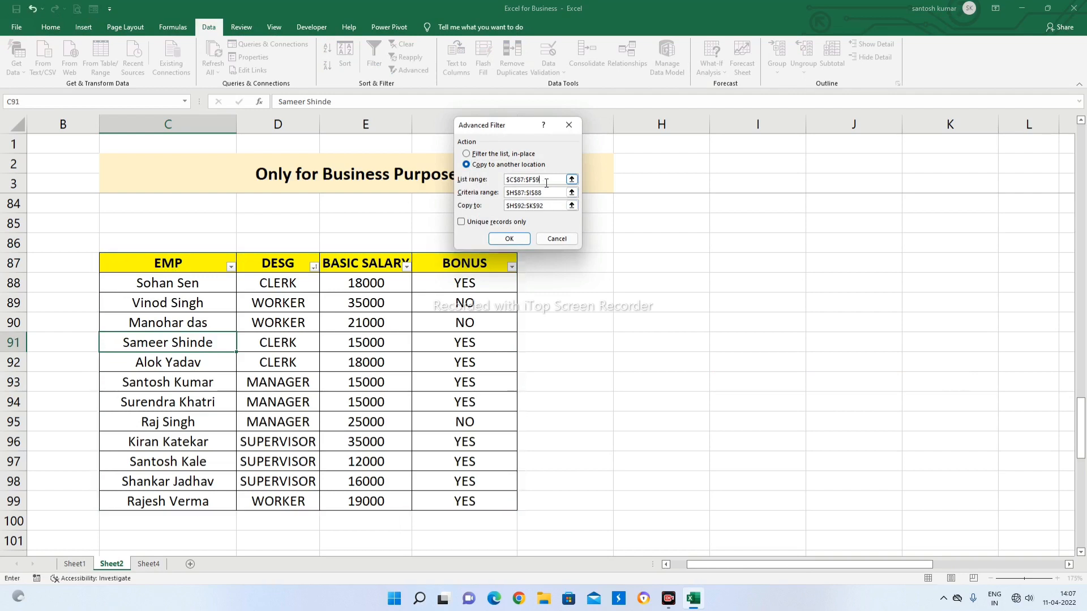
key(BackSpace)
key(BackSpace)
key(BackSpace)
key(BackSpace)
key(BackSpace)
key(BackSpace)
key(BackSpace)
key(BackSpace)
key(BackSpace)
key(BackSpace)
drag(141, 263, 454, 502)
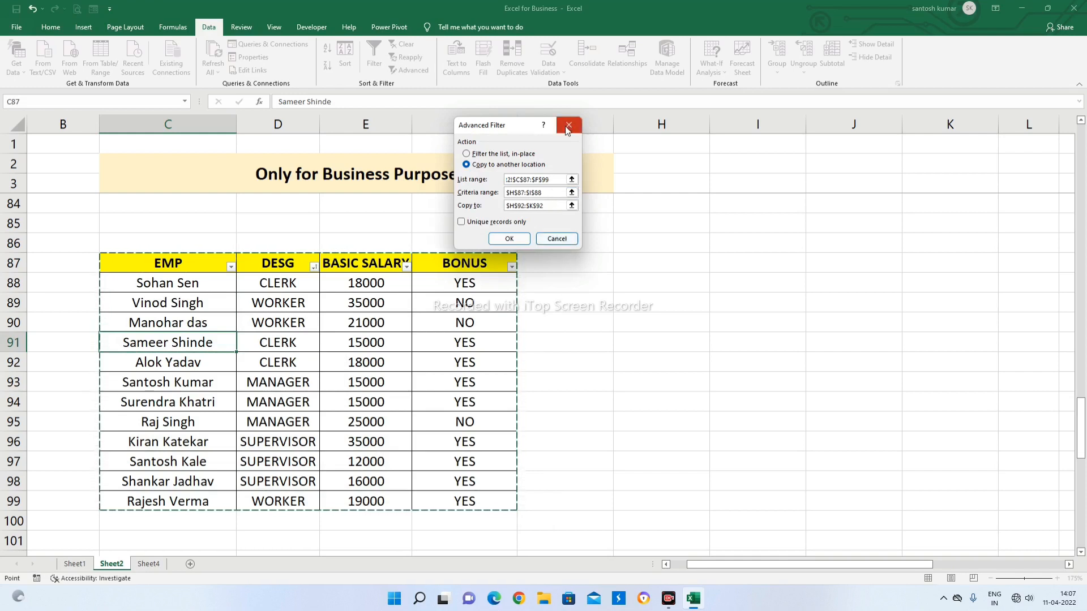
Step: Select the DESG header and MANAGER cells, I86:I87, as the Advanced Filter's criteria range
click(549, 193)
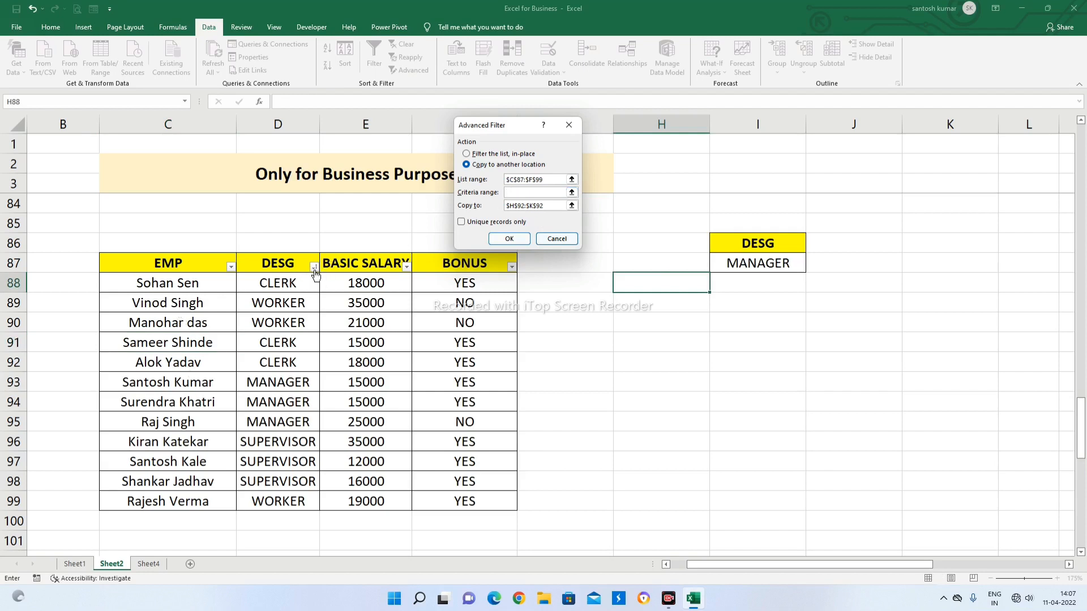
click(766, 239)
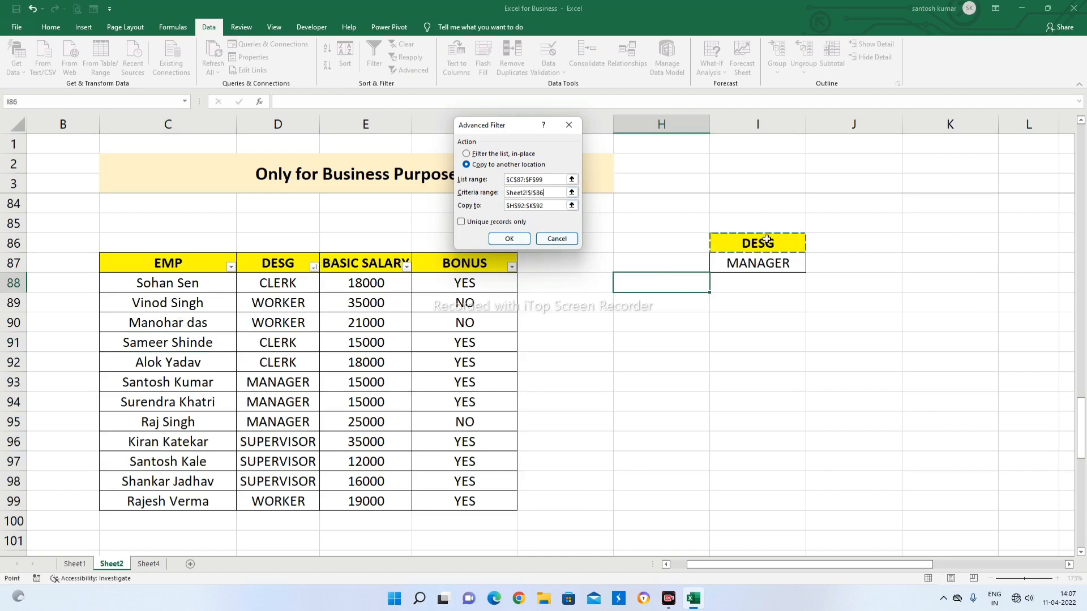
drag(765, 240, 773, 261)
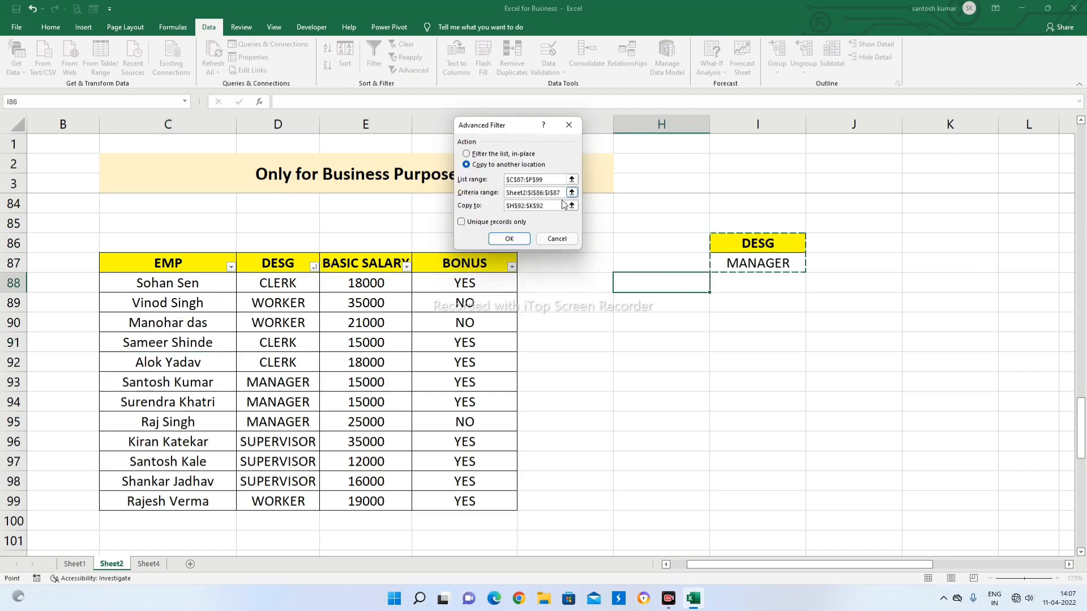
Step: Clear the criteria range and re-enter it by reselecting I86:I87 on Sheet2
key(BackSpace)
key(BackSpace)
key(BackSpace)
key(BackSpace)
key(BackSpace)
key(BackSpace)
key(BackSpace)
key(BackSpace)
key(BackSpace)
key(BackSpace)
key(BackSpace)
key(BackSpace)
key(BackSpace)
key(BackSpace)
key(BackSpace)
key(BackSpace)
key(BackSpace)
key(BackSpace)
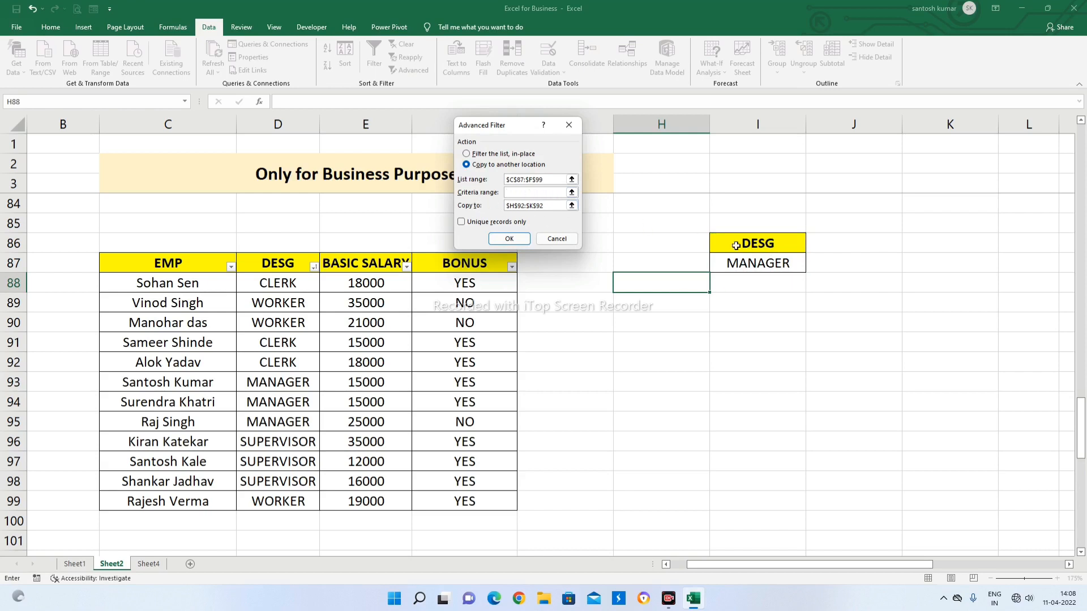
drag(736, 246, 744, 264)
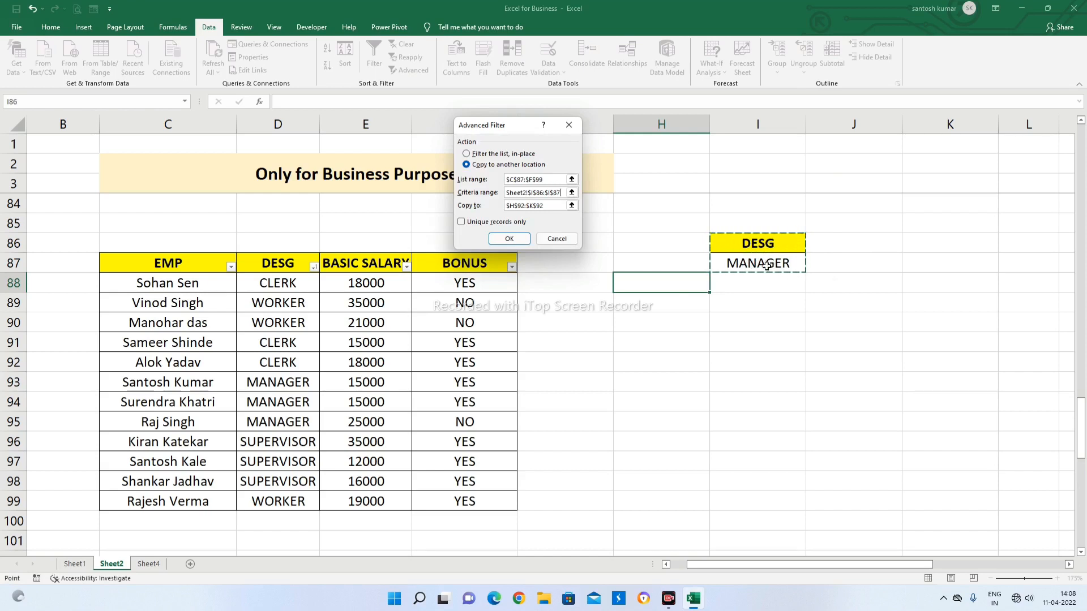
Step: Replace the copy-to range with cell H91 and run the Advanced Filter
click(551, 205)
key(BackSpace)
key(BackSpace)
key(BackSpace)
key(BackSpace)
key(BackSpace)
key(BackSpace)
key(BackSpace)
key(BackSpace)
key(BackSpace)
key(BackSpace)
key(BackSpace)
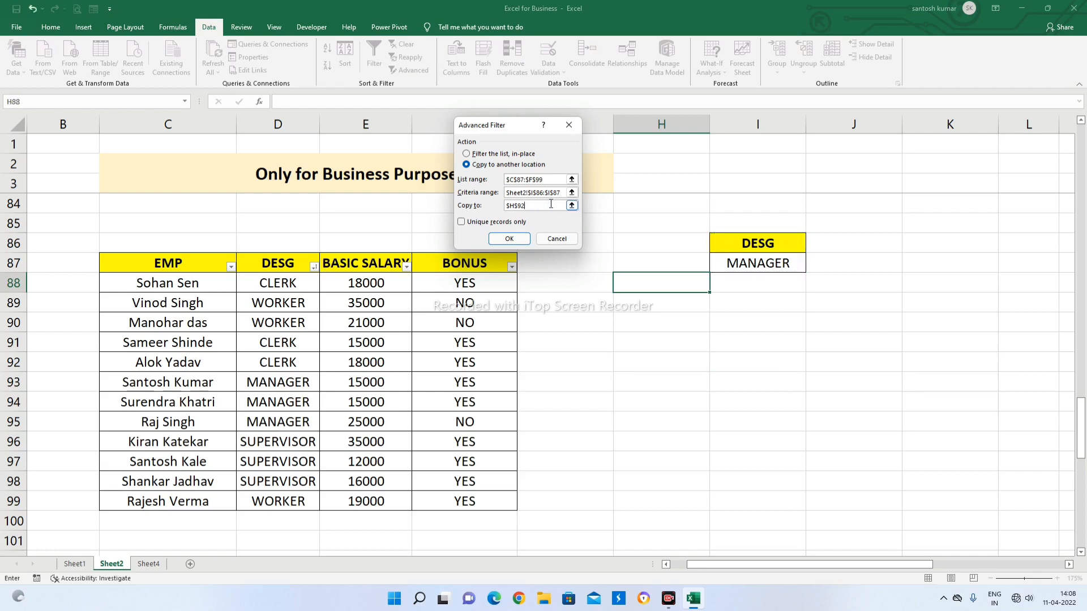
click(684, 347)
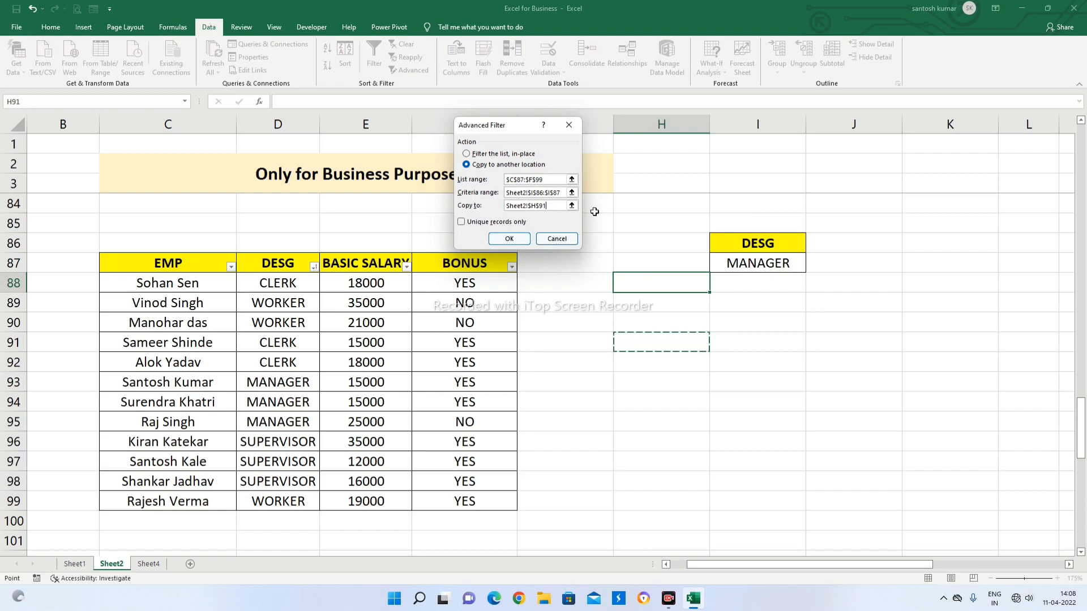
click(508, 239)
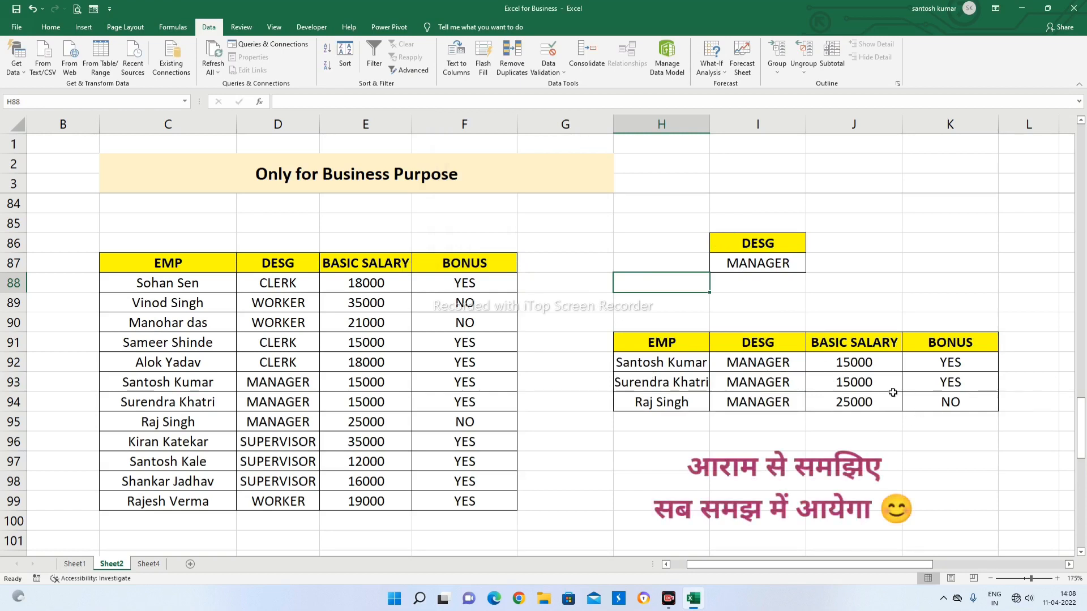
Step: Compare the extracted list with the source table, checking the DESG and BONUS columns and the empty cell beside the criteria header
click(825, 369)
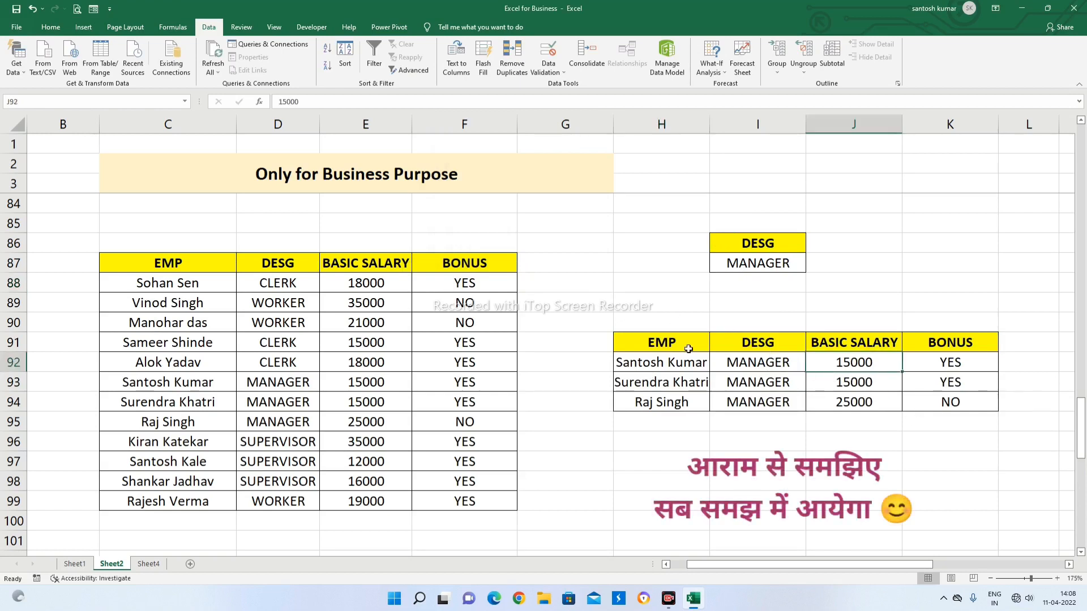
click(277, 323)
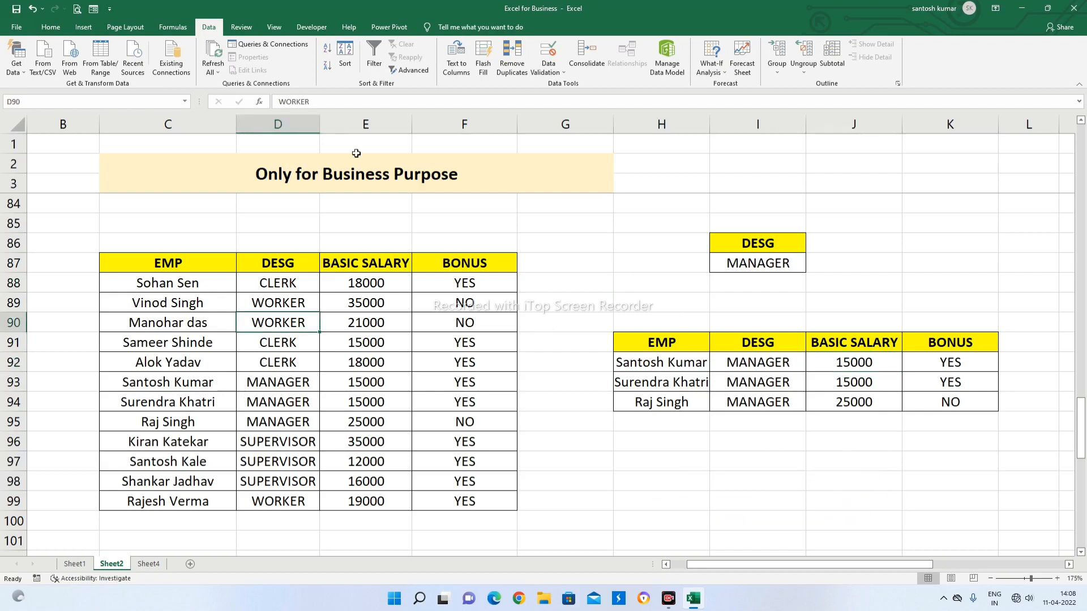
click(835, 245)
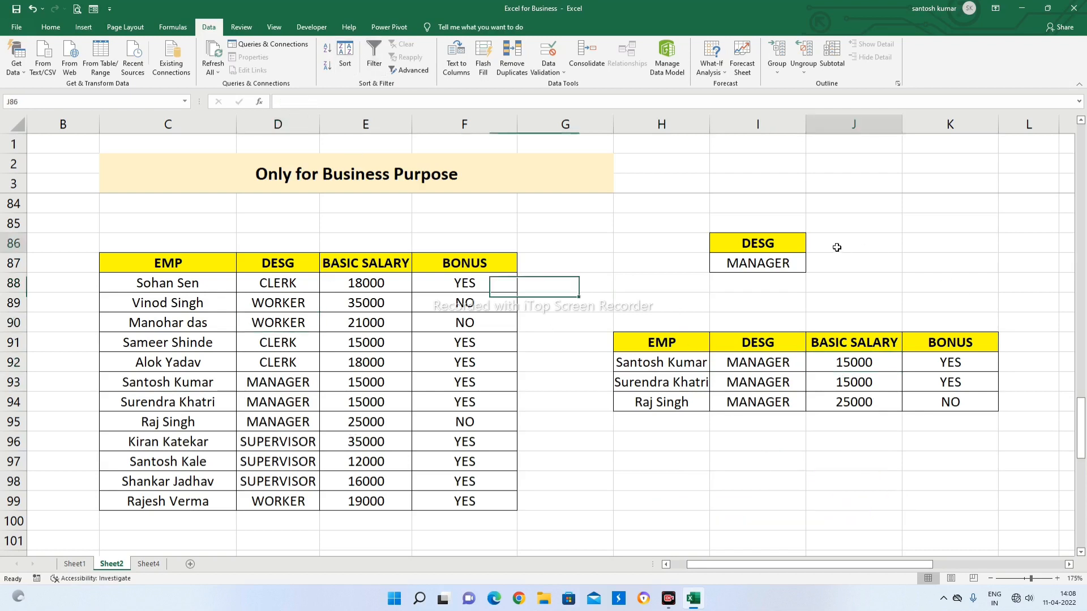
click(301, 267)
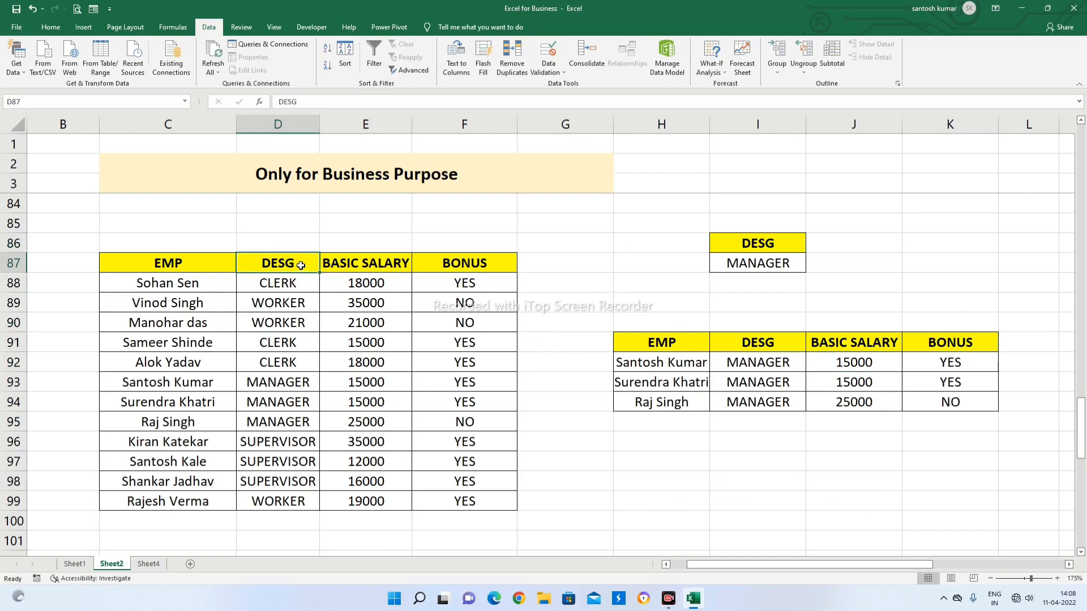
click(481, 260)
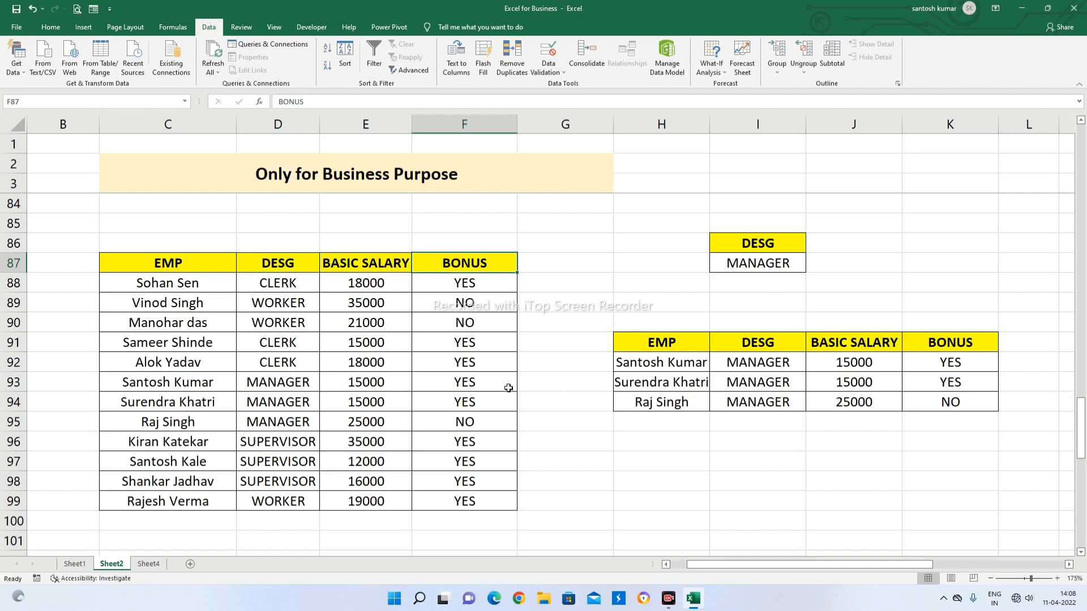
Step: Examine the manager rows D93:D95 in the source table together with their BONUS values
drag(283, 383, 284, 425)
click(458, 423)
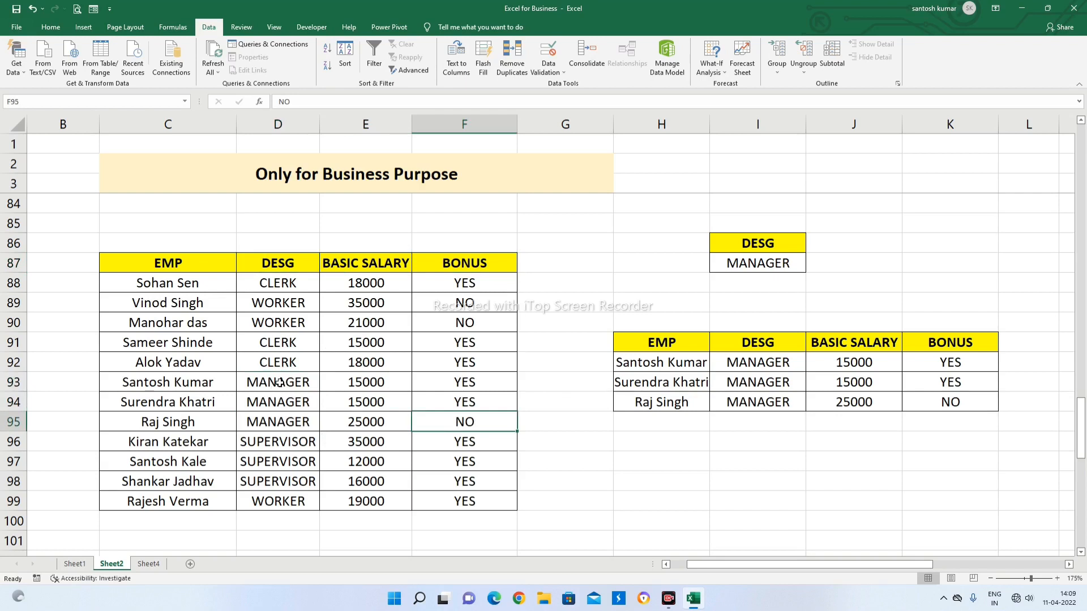
drag(279, 384, 277, 421)
drag(469, 383, 473, 394)
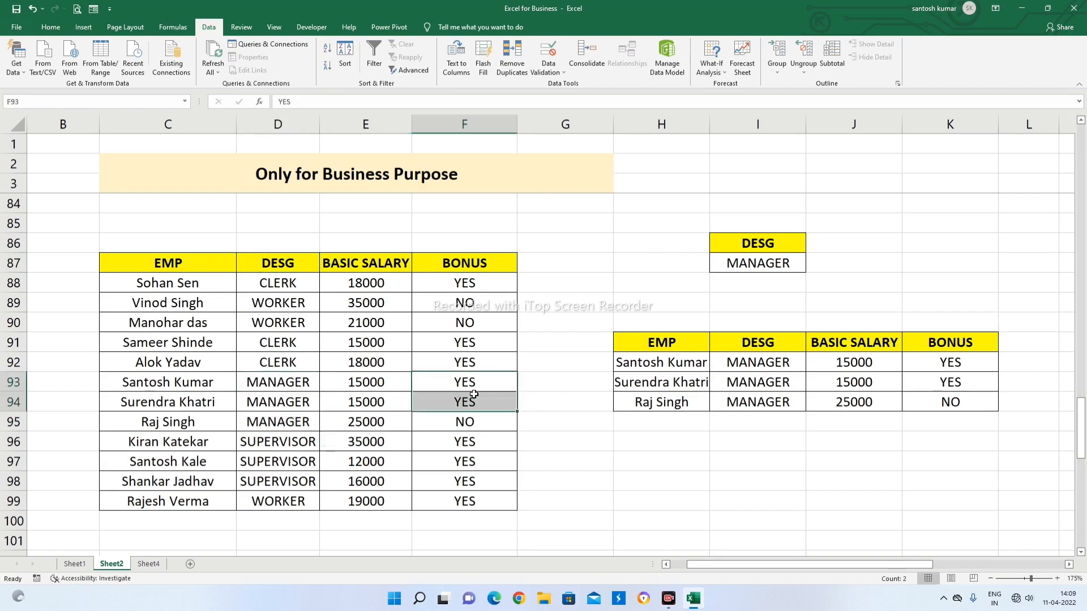
Step: Add a BONUS header in J86 beside the DESG criterion by copying it from F87
click(827, 244)
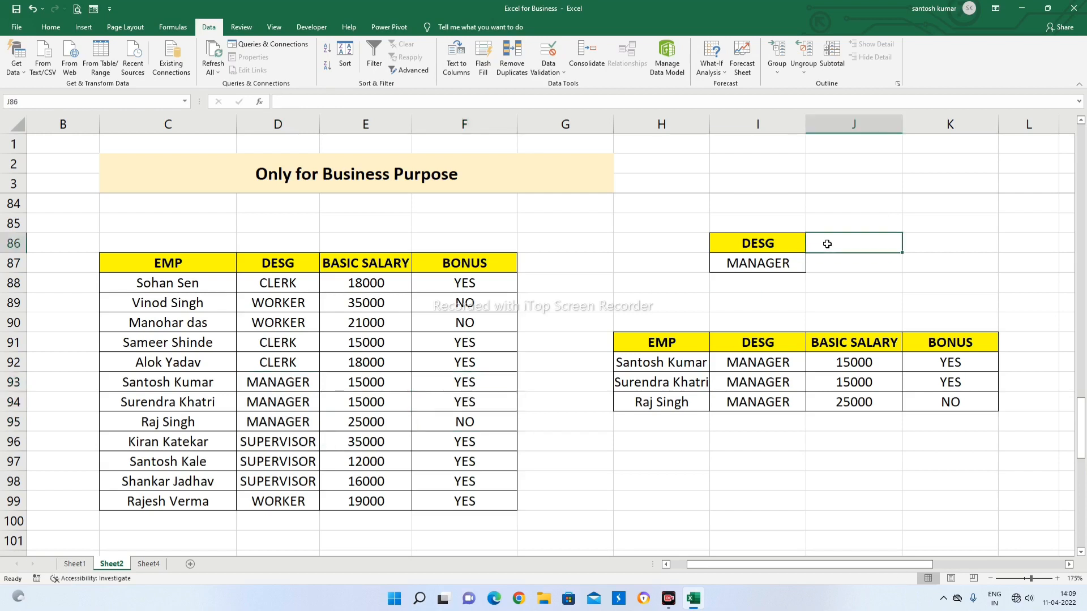
text(bonus)
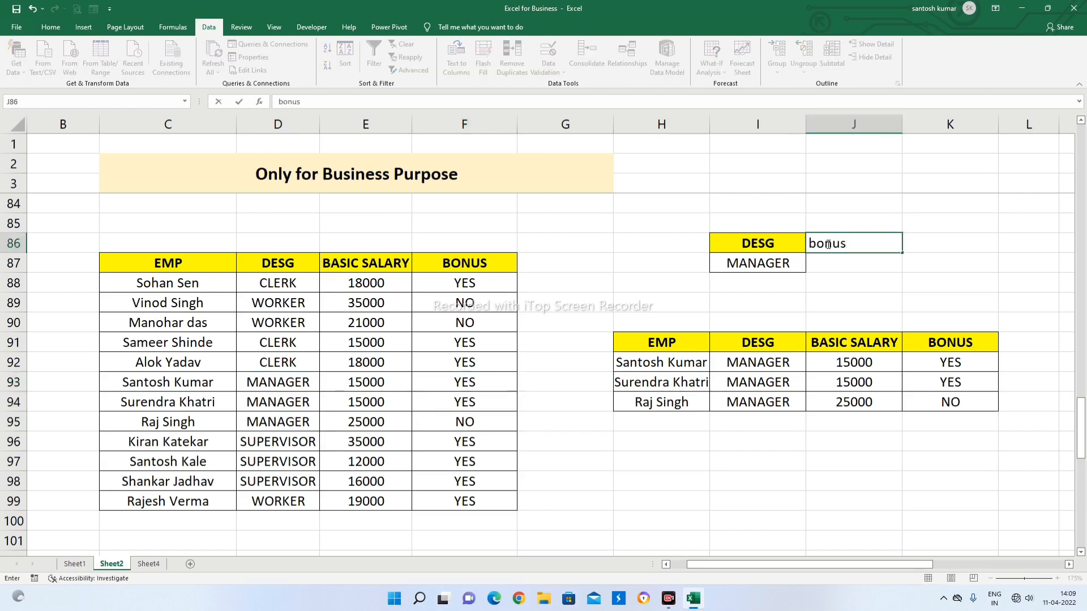
click(471, 258)
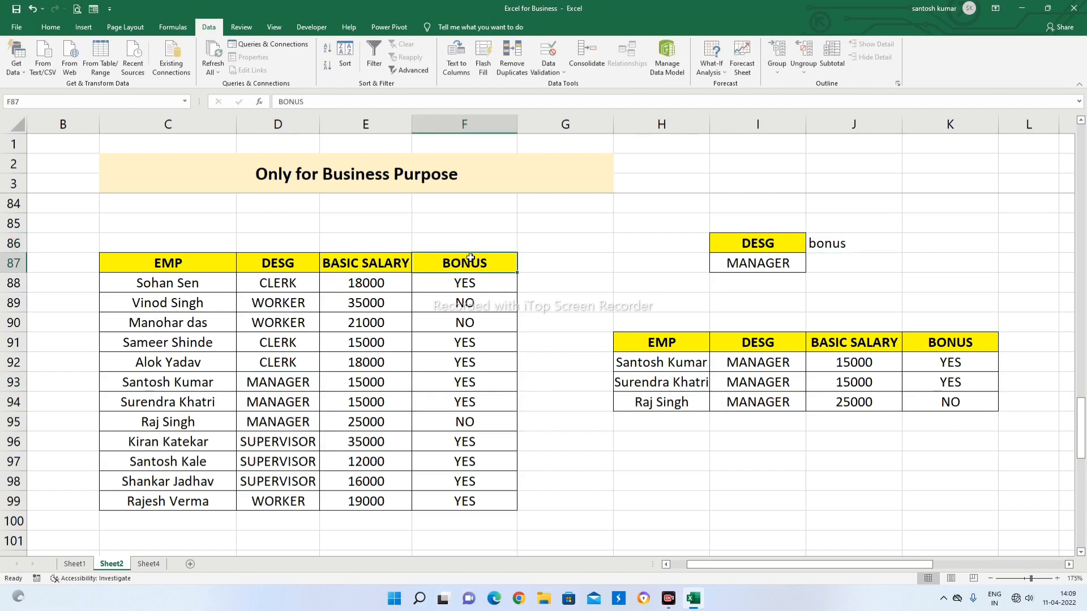
key(ctrl+c)
click(854, 242)
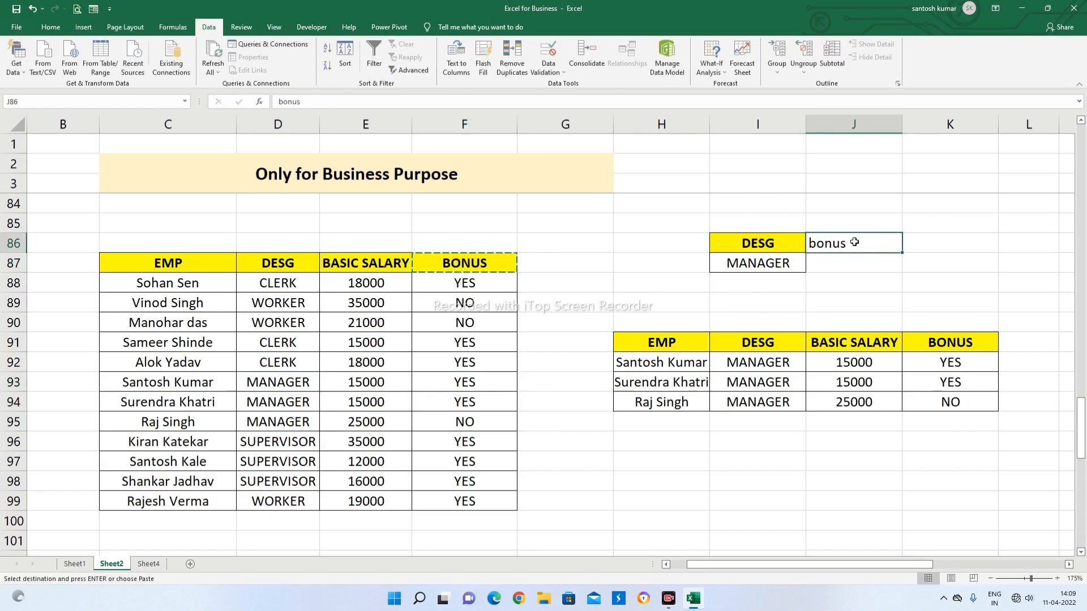
key(ctrl+v)
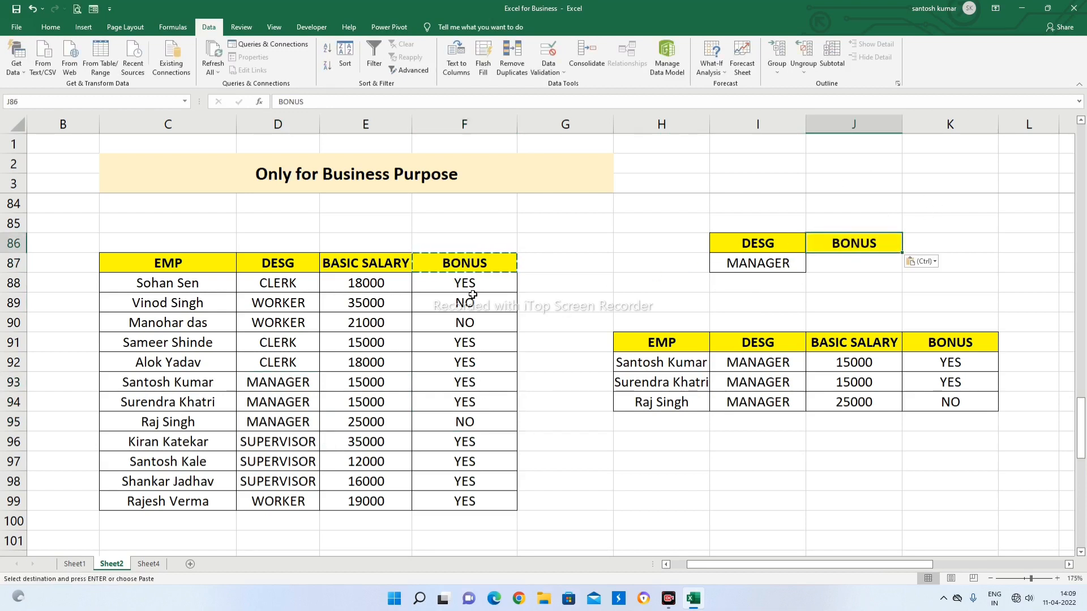
Step: Copy the YES value from F88 into J87 as the bonus criterion
click(471, 286)
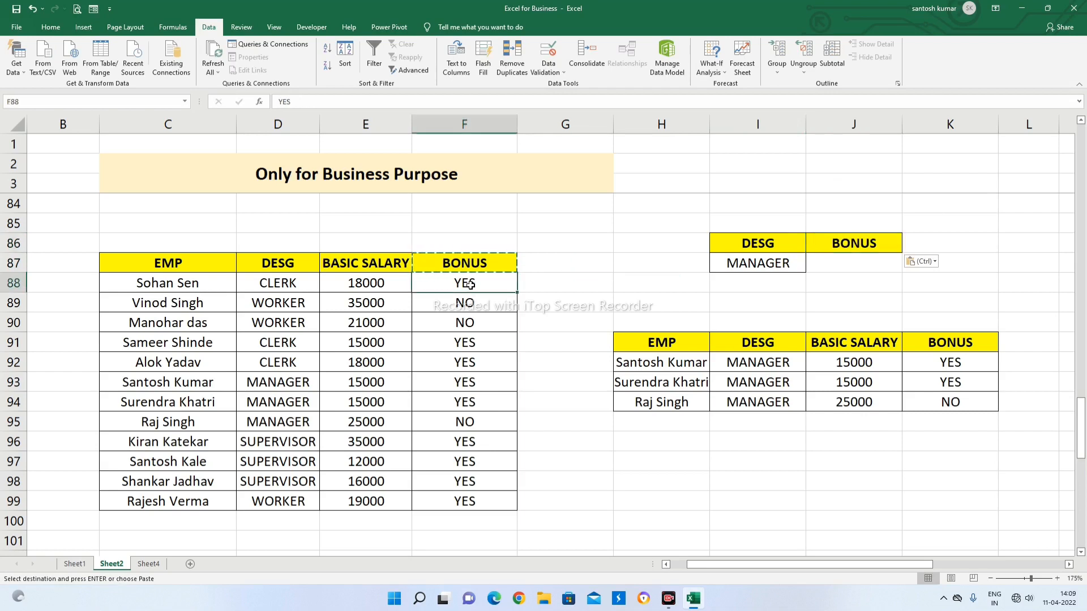
key(ctrl+c)
click(857, 261)
key(ctrl+v)
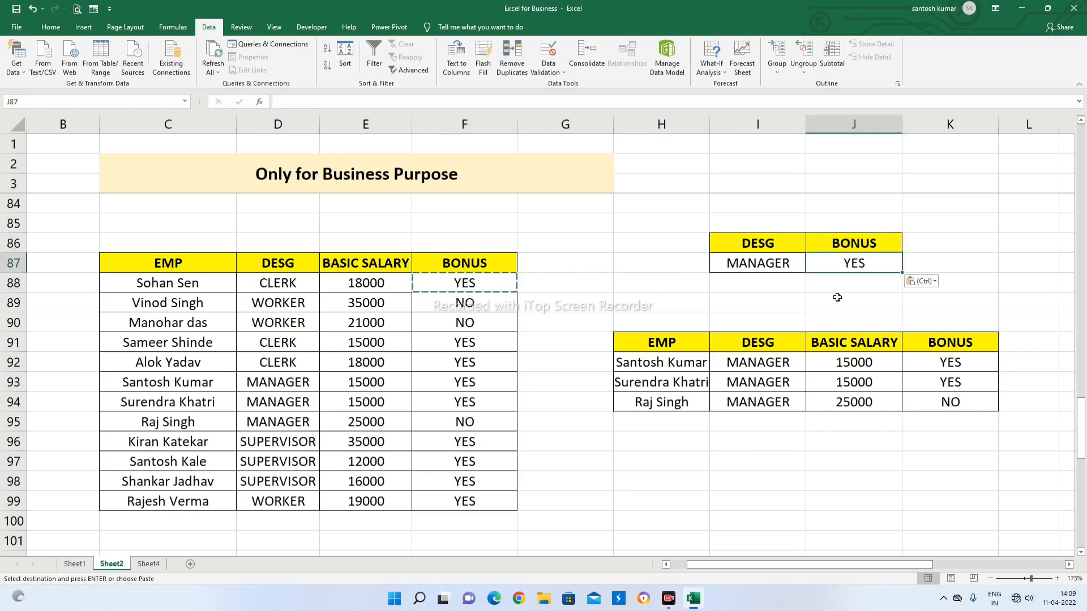
Step: Clear all contents and formatting of the previously extracted list in H89:K96
click(784, 284)
drag(626, 308, 989, 437)
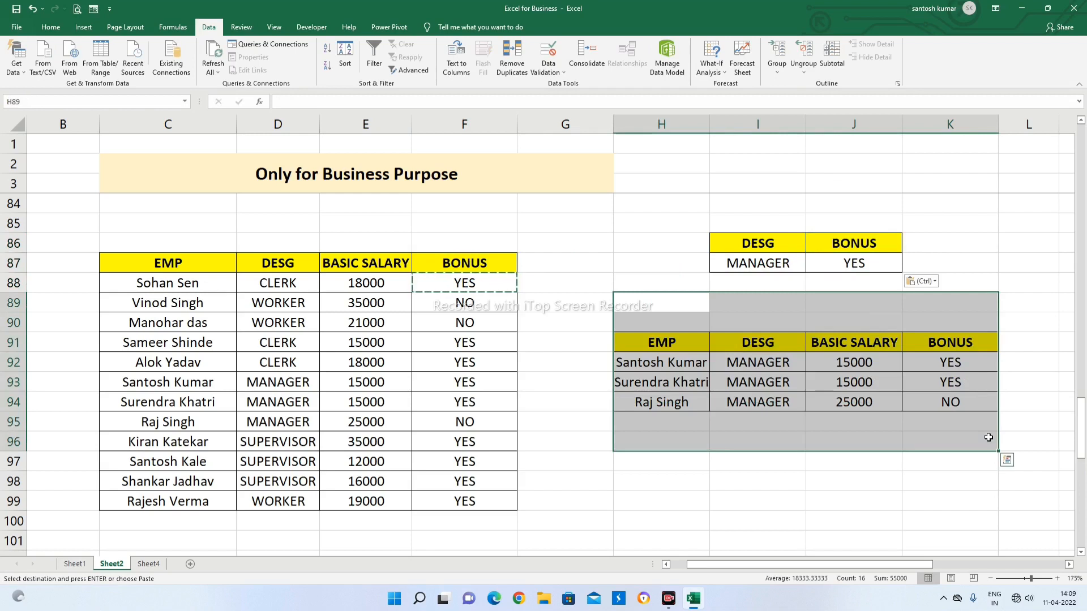
key(alt)
key(h)
key(e)
key(a)
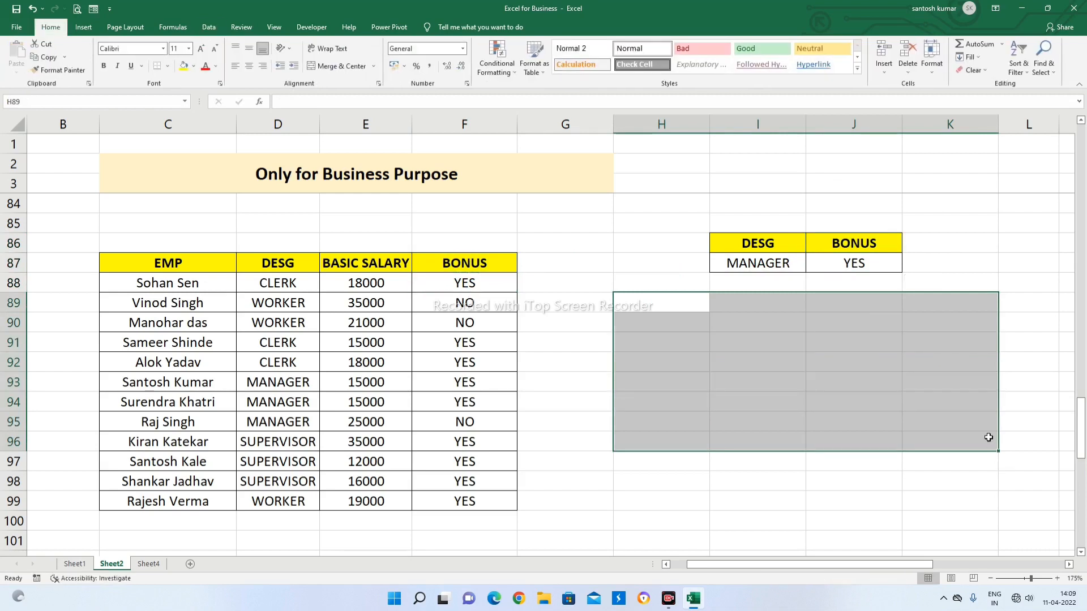
click(641, 327)
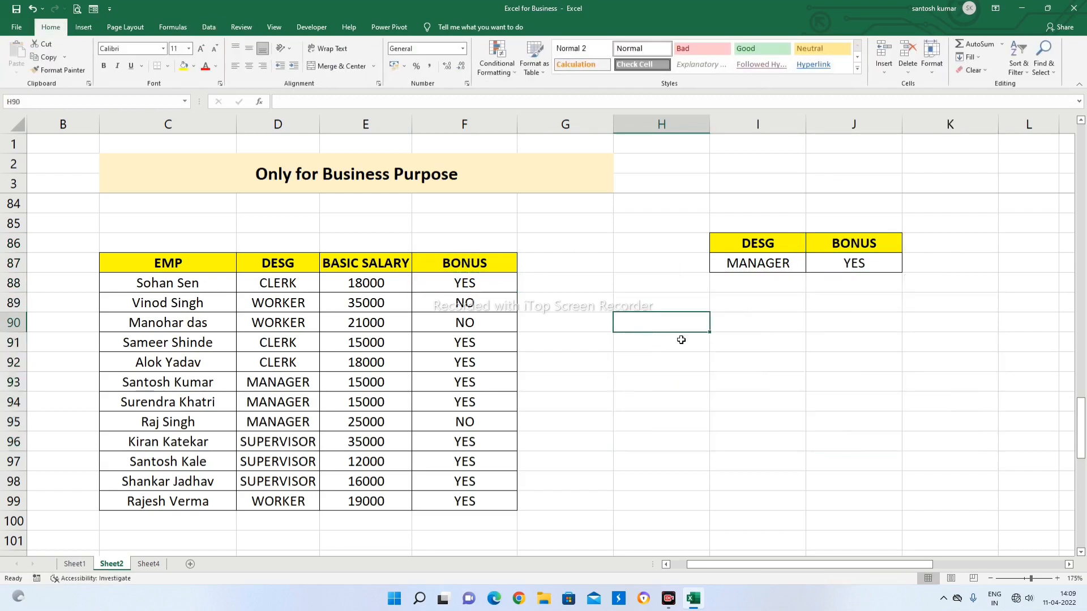
Step: Set up an Advanced Filter on C87:F99 that copies to another location, with criteria range I86:J87
click(259, 330)
click(207, 317)
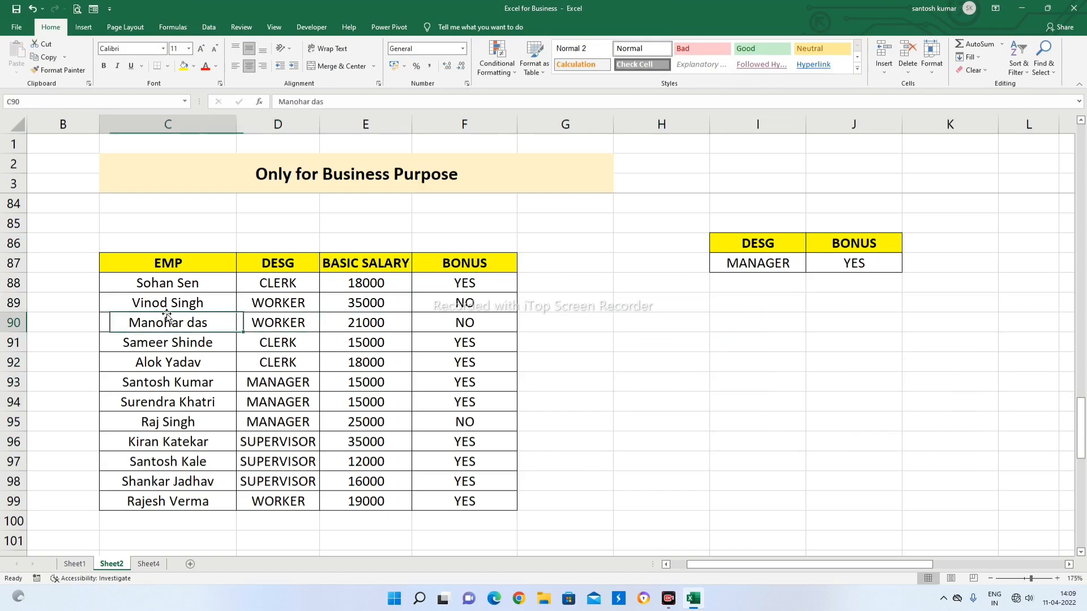
key(a)
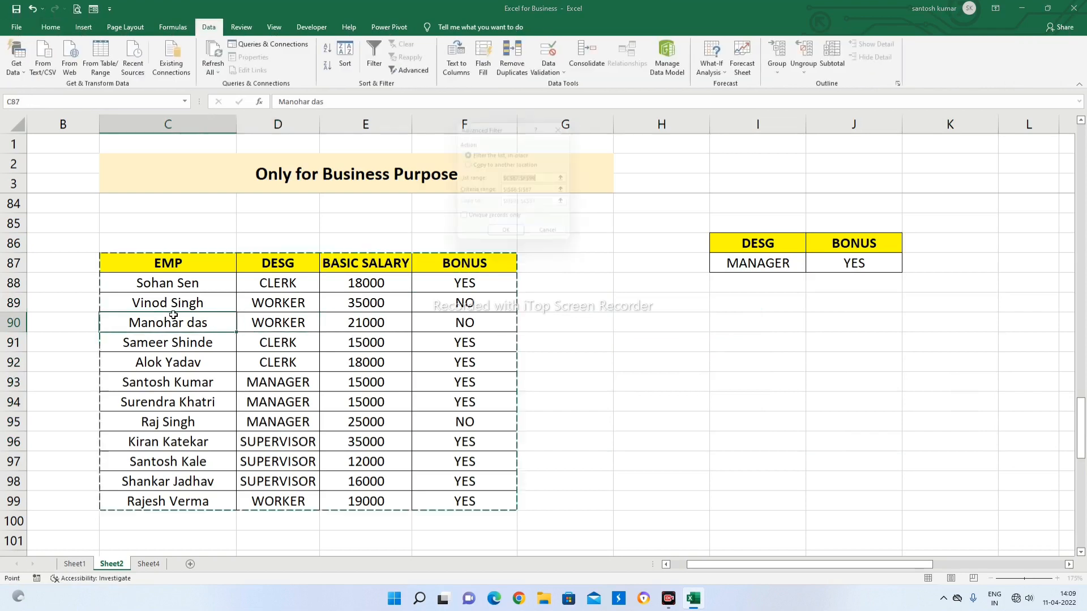
key(q)
click(487, 165)
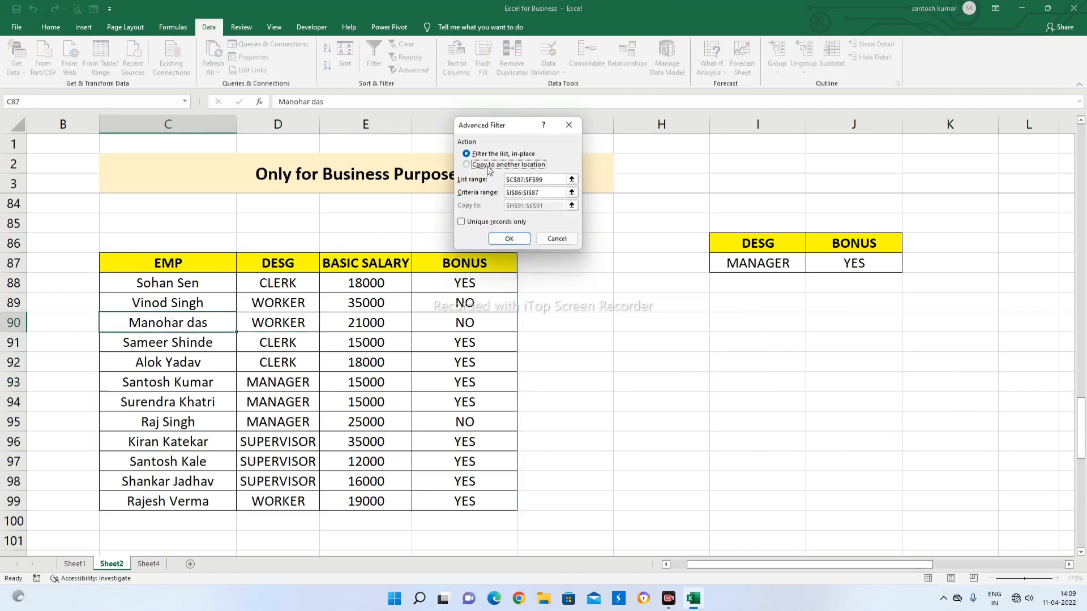
click(560, 180)
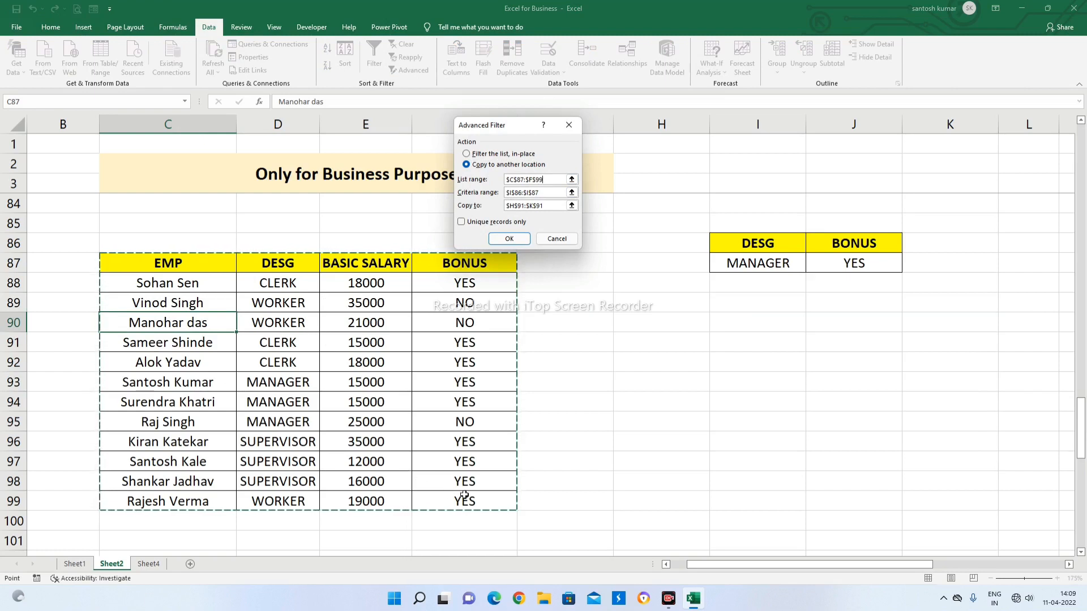
click(549, 191)
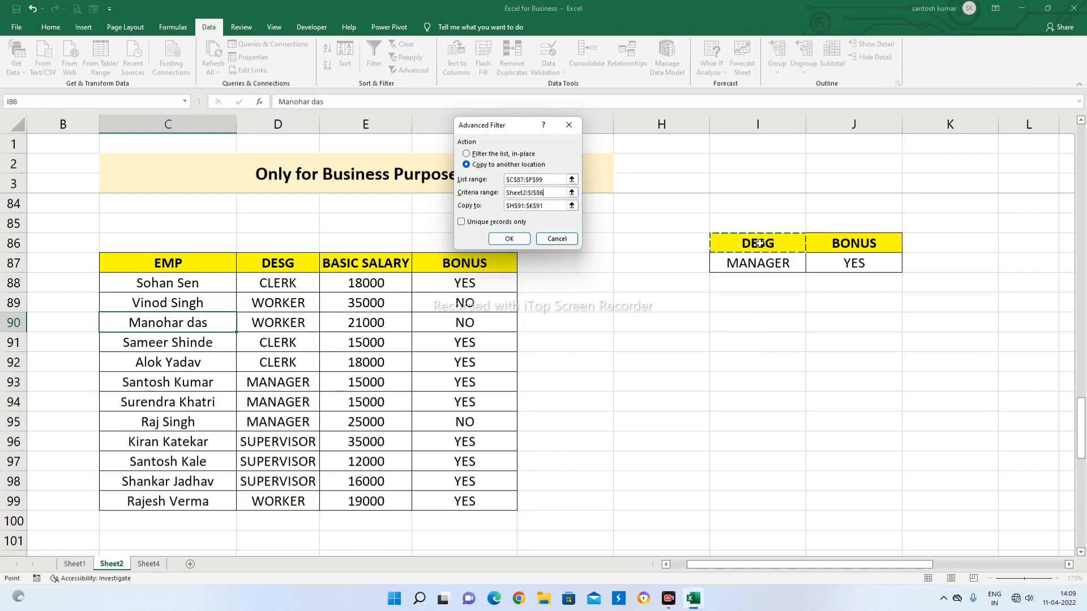
drag(761, 245, 829, 263)
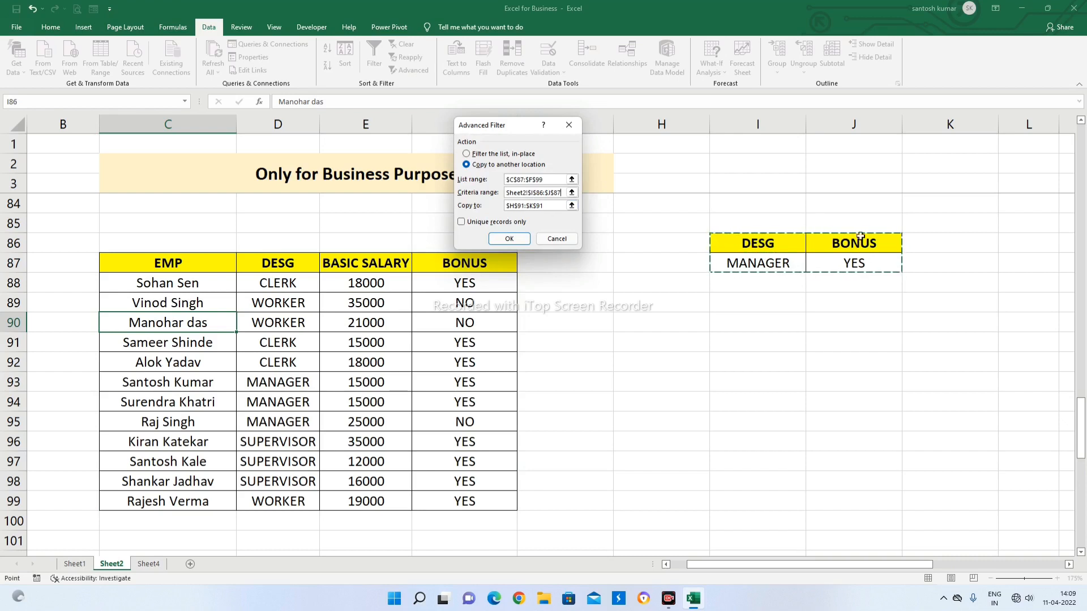
Step: Set H91 as the copy-to cell and run the Advanced Filter
click(553, 206)
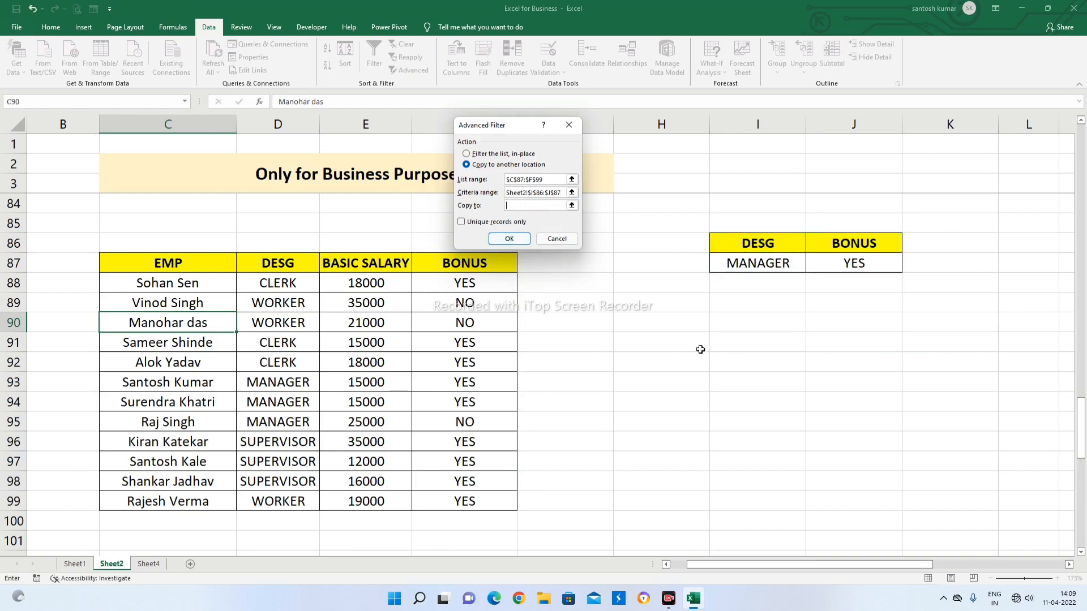
click(675, 343)
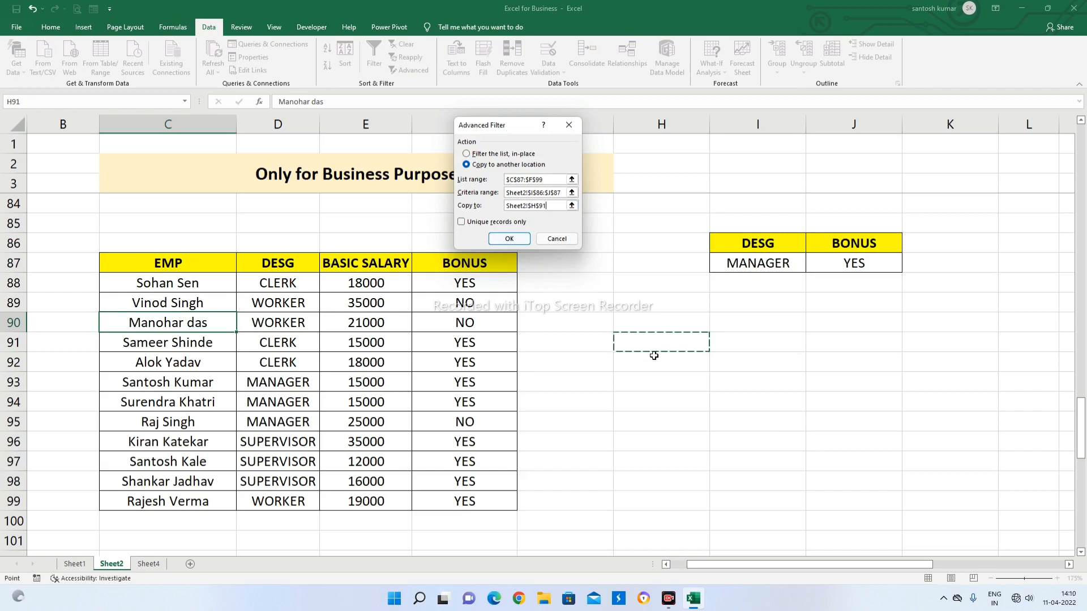
click(509, 239)
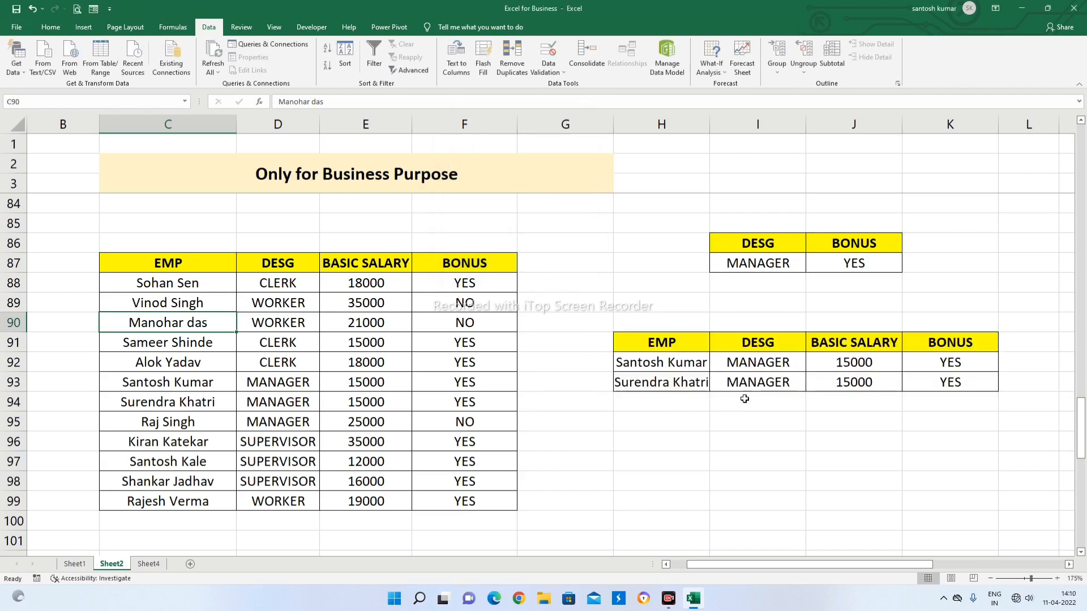
Step: Compare the DESG and BONUS values of the extracted records with the manager rows 93 to 95 of the source table
drag(761, 364, 761, 384)
drag(962, 356, 968, 381)
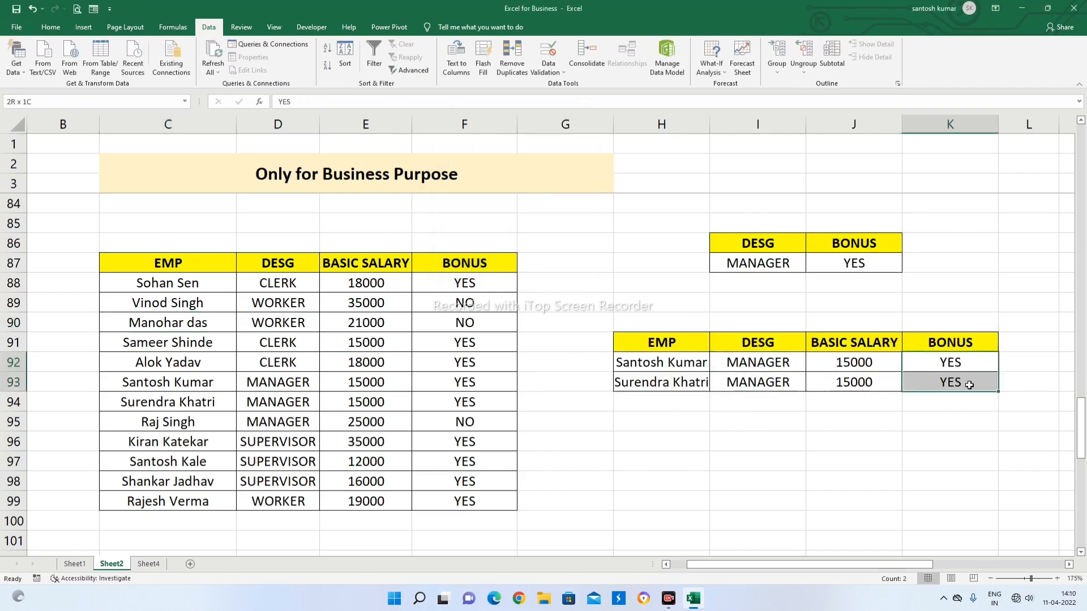
click(700, 270)
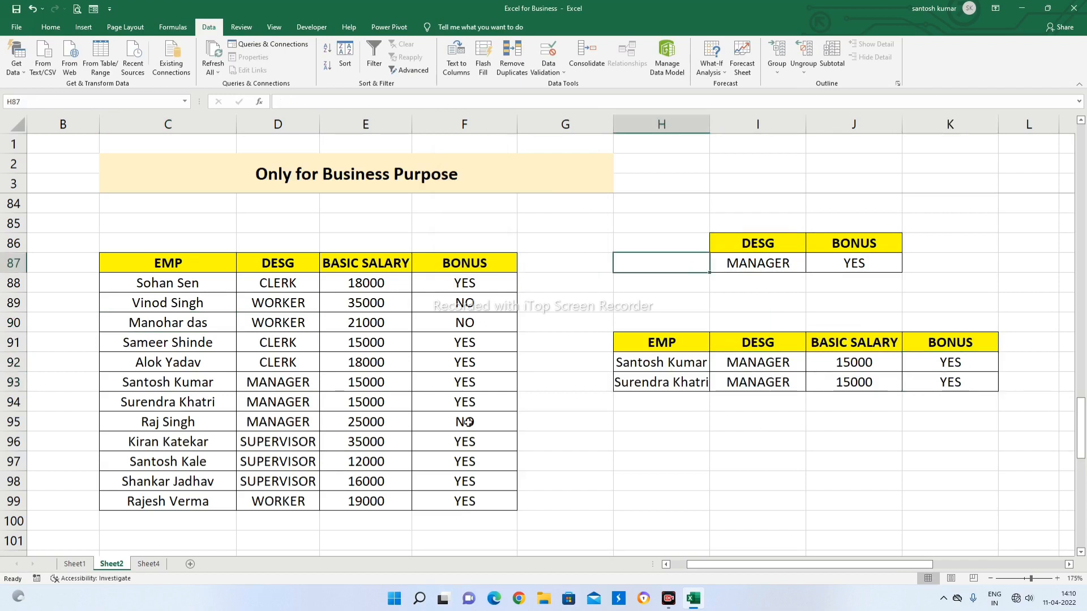
drag(289, 427, 286, 384)
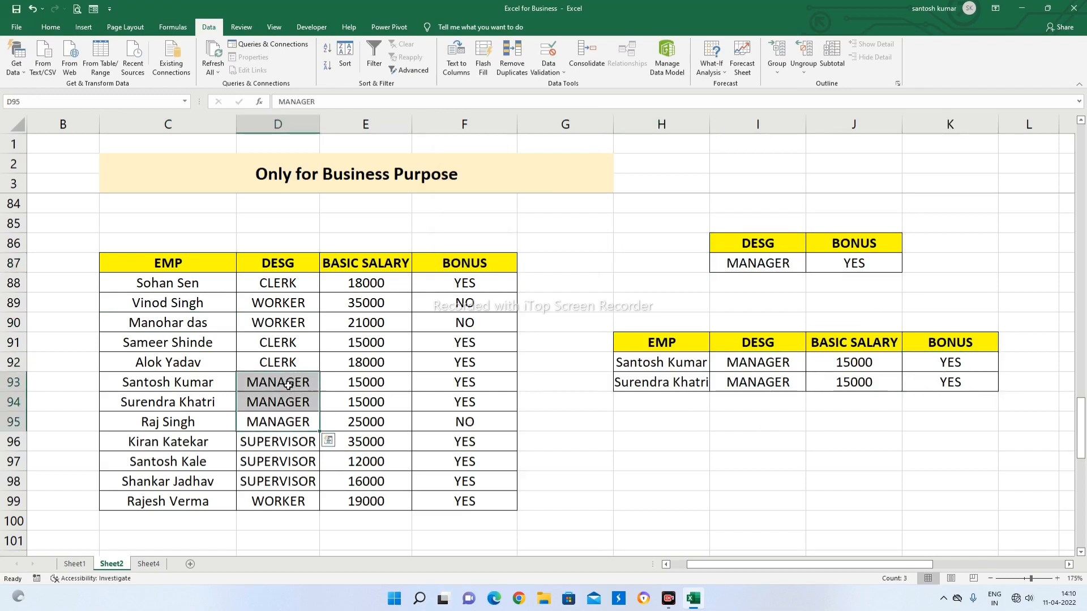
click(469, 421)
drag(469, 385, 469, 423)
click(452, 429)
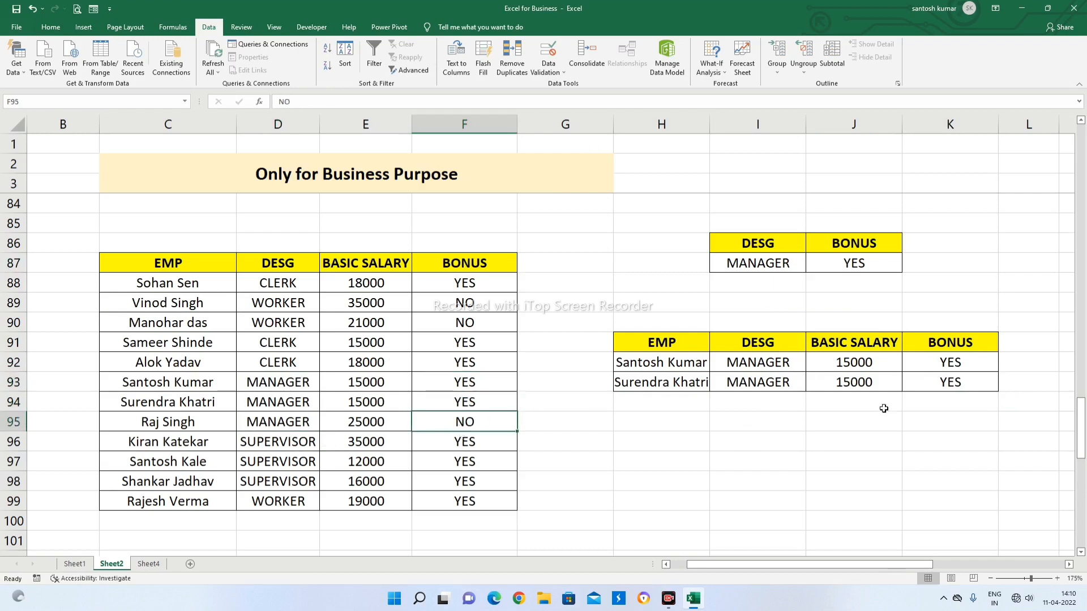
drag(948, 347, 957, 386)
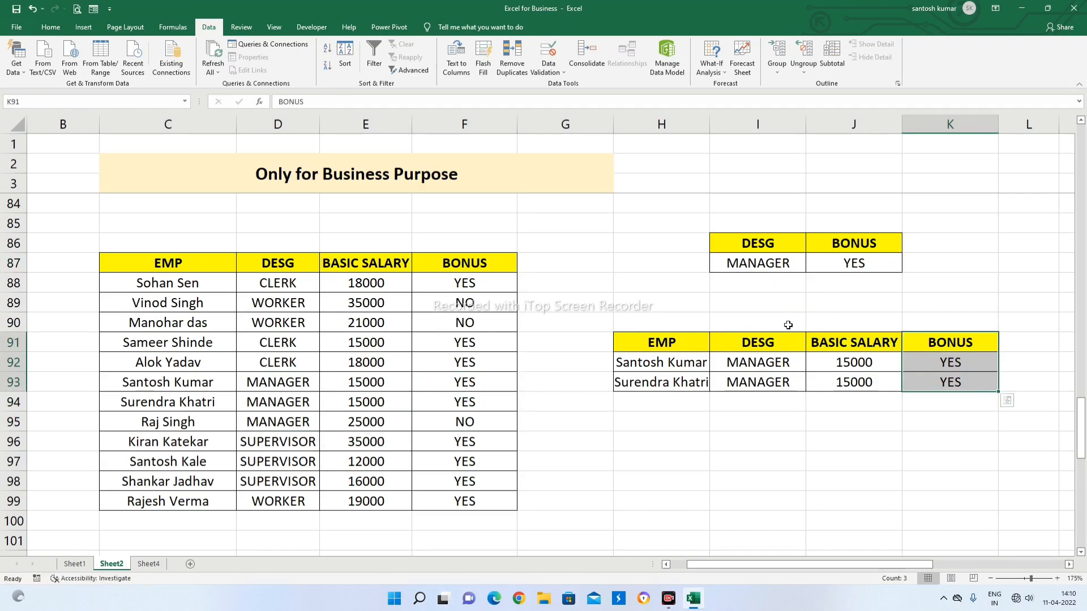
Step: Review the criteria range I86:J87 and the EMP, DESG and BASIC SALARY columns of the extracted list
click(661, 300)
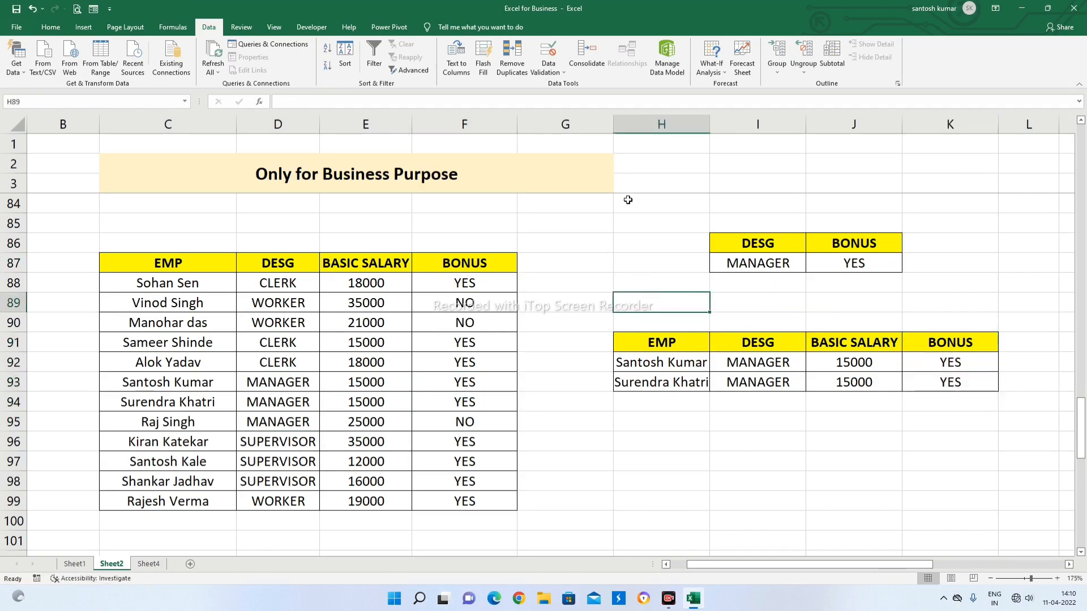
drag(628, 199, 987, 427)
click(694, 289)
click(600, 302)
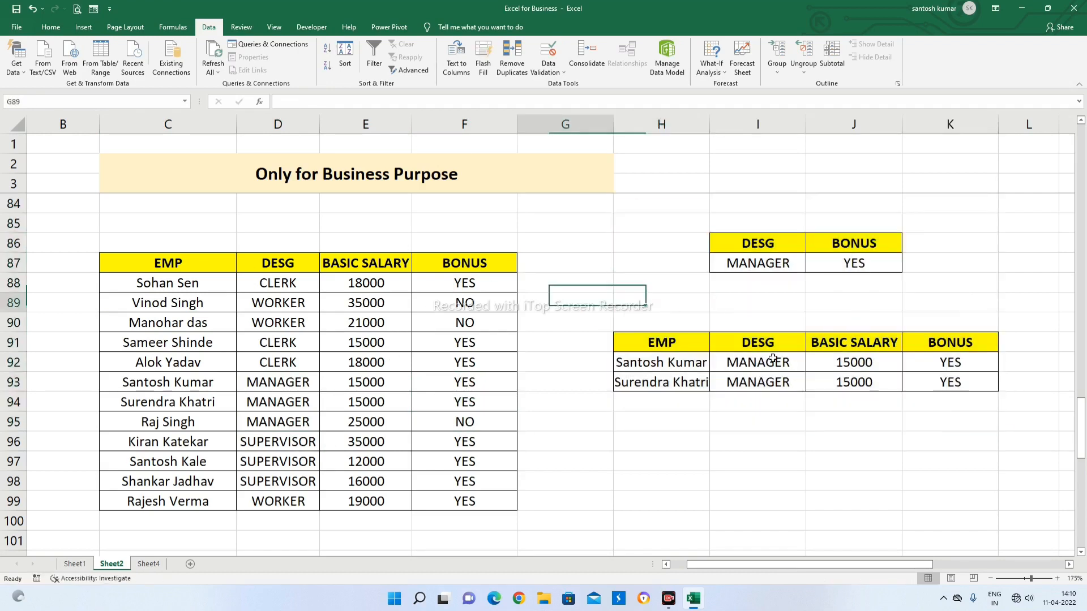
drag(773, 358, 1038, 426)
click(822, 467)
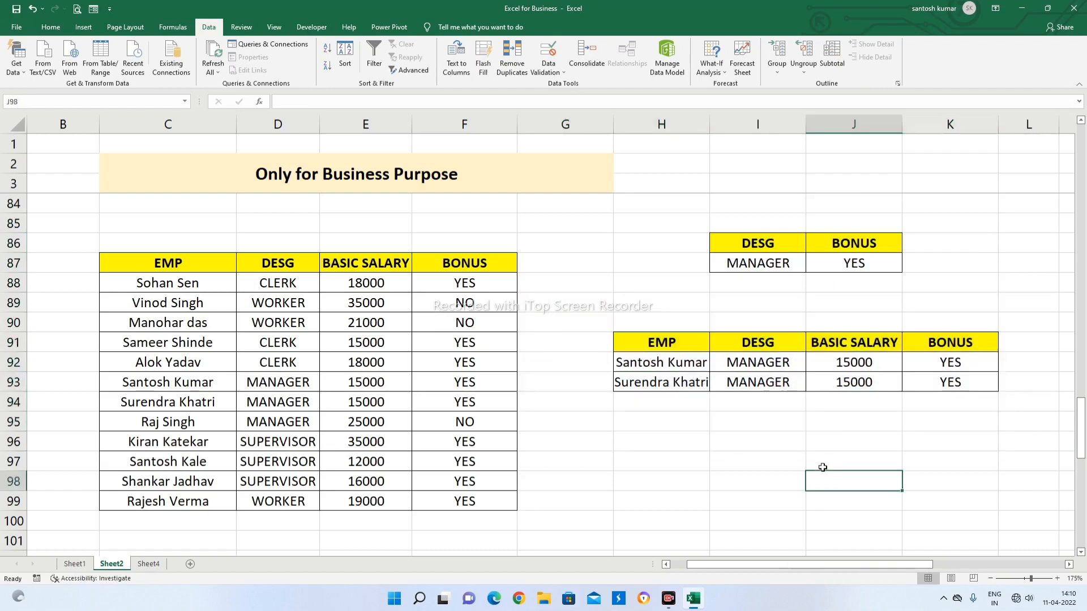
drag(745, 243, 838, 263)
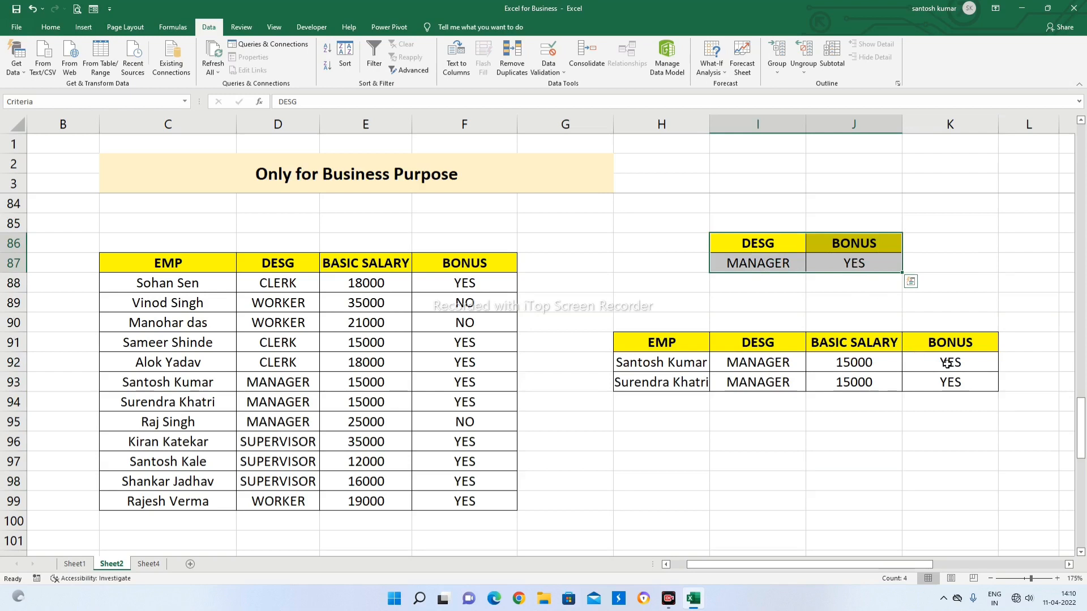
drag(833, 343, 837, 382)
drag(682, 344, 686, 380)
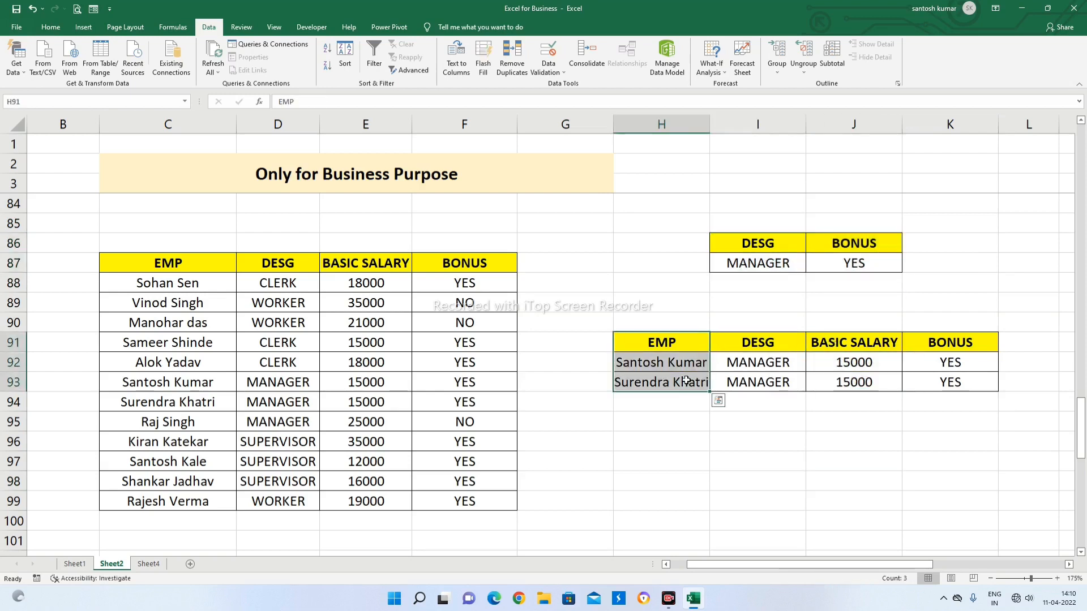
click(837, 394)
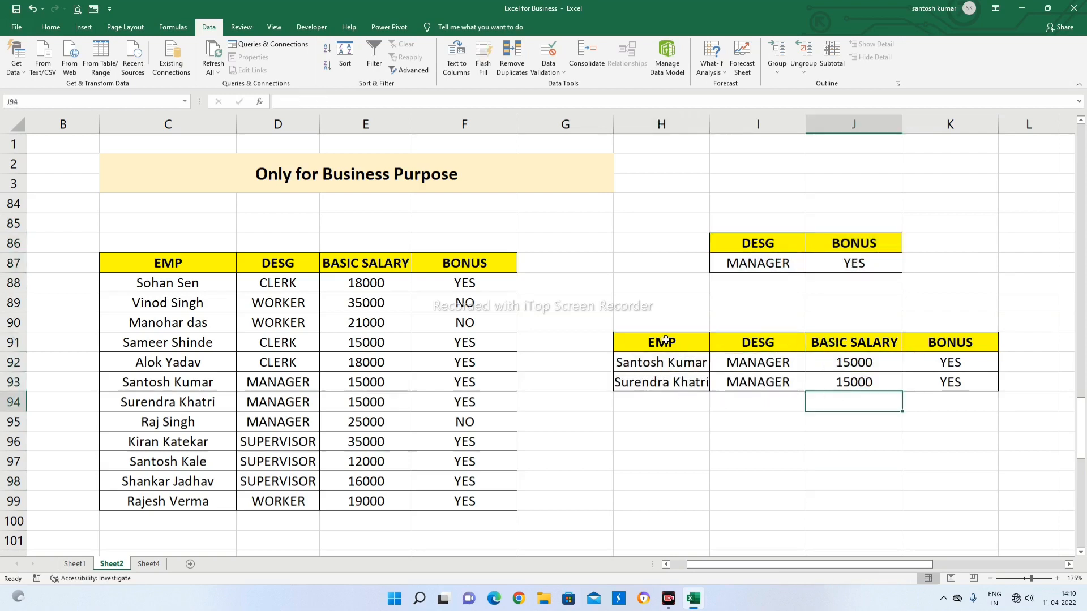
drag(662, 343, 794, 343)
click(859, 439)
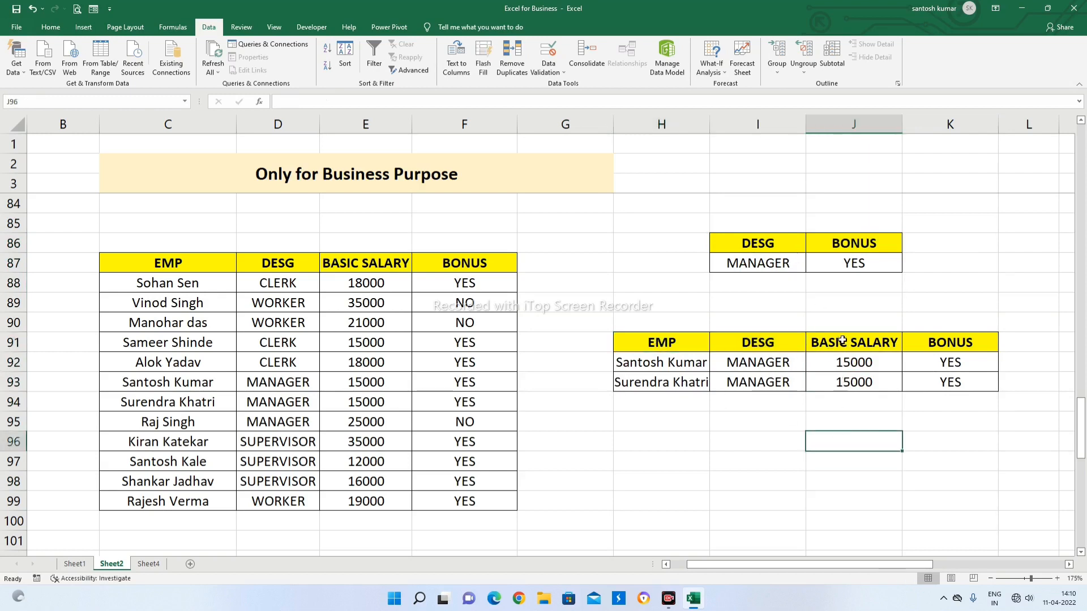
Step: Clear the BASIC SALARY column J91:J93 of the extracted list and move the BONUS column K91:K93 into its place
drag(842, 340, 843, 384)
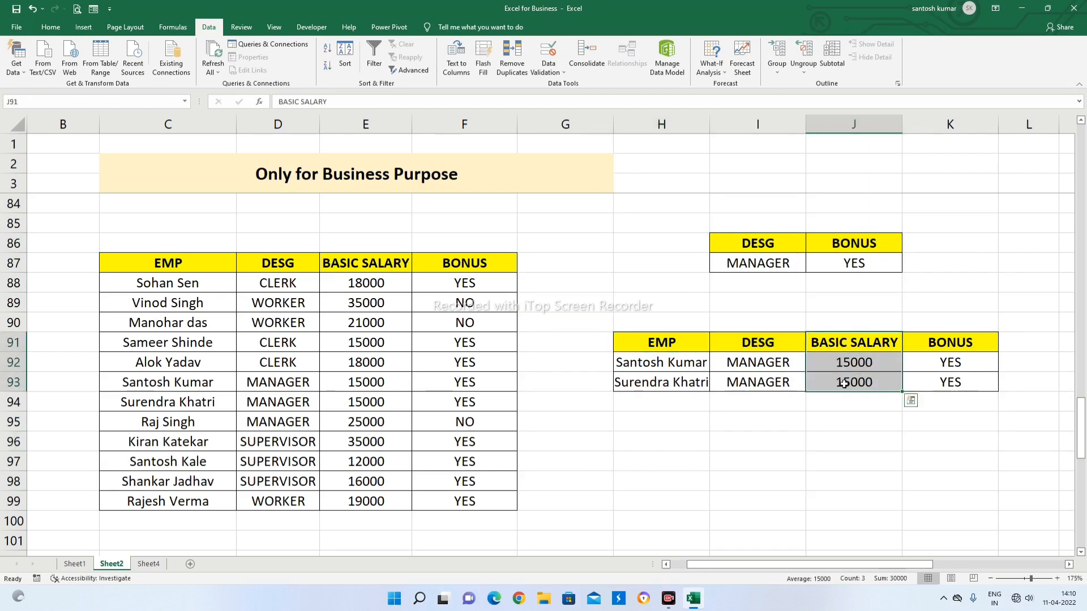
key(alt+h)
key(e)
key(a)
click(839, 437)
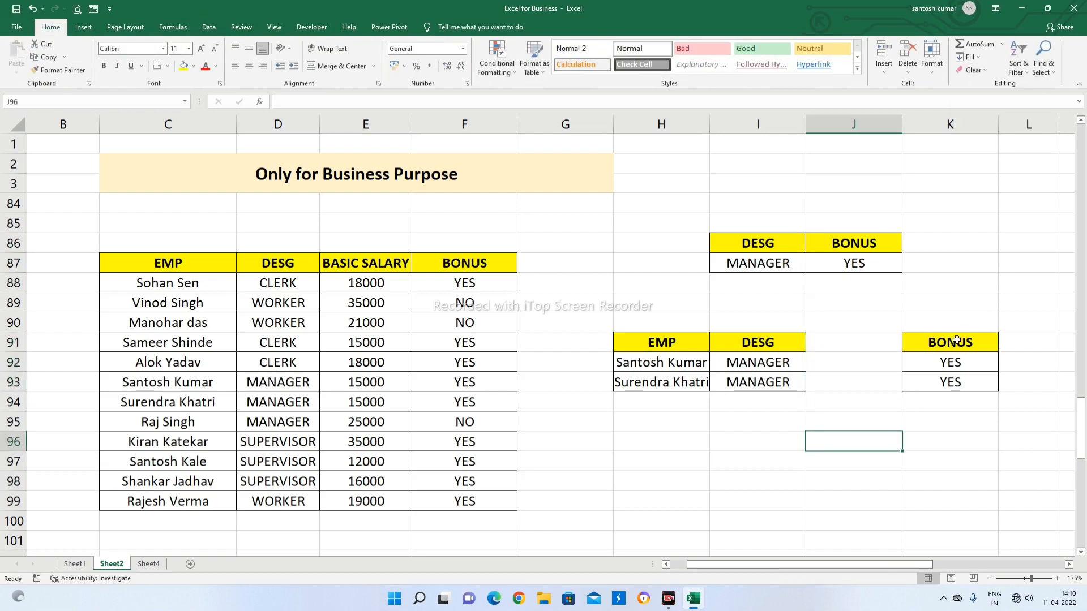
drag(956, 341, 872, 361)
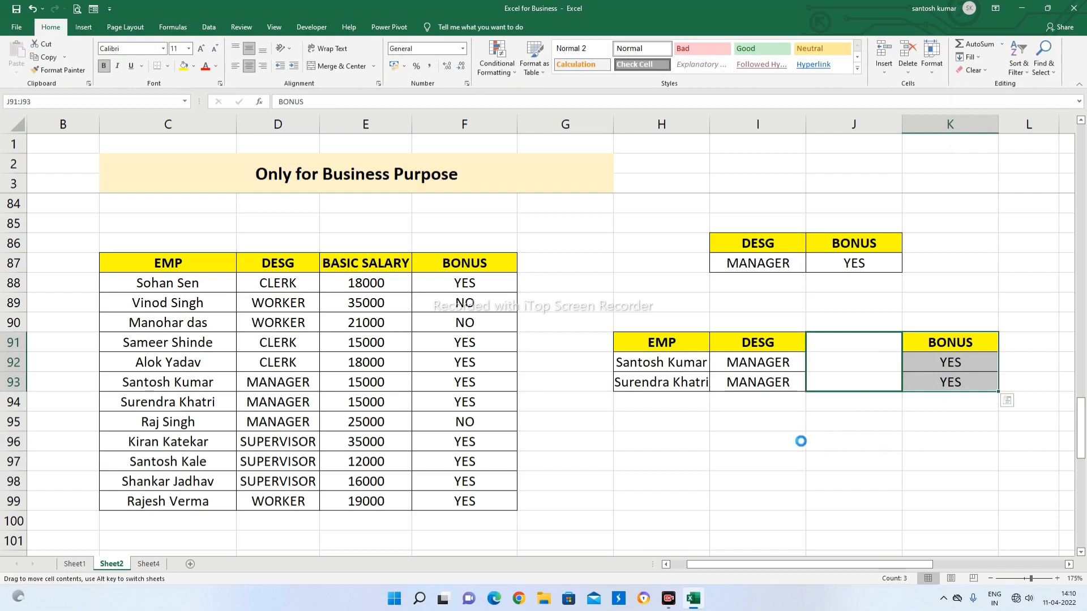
Step: Clear the extracted records in H92:J93 below the EMP, DESG and BONUS headers
drag(651, 362, 873, 383)
key(alt+h)
key(e)
key(a)
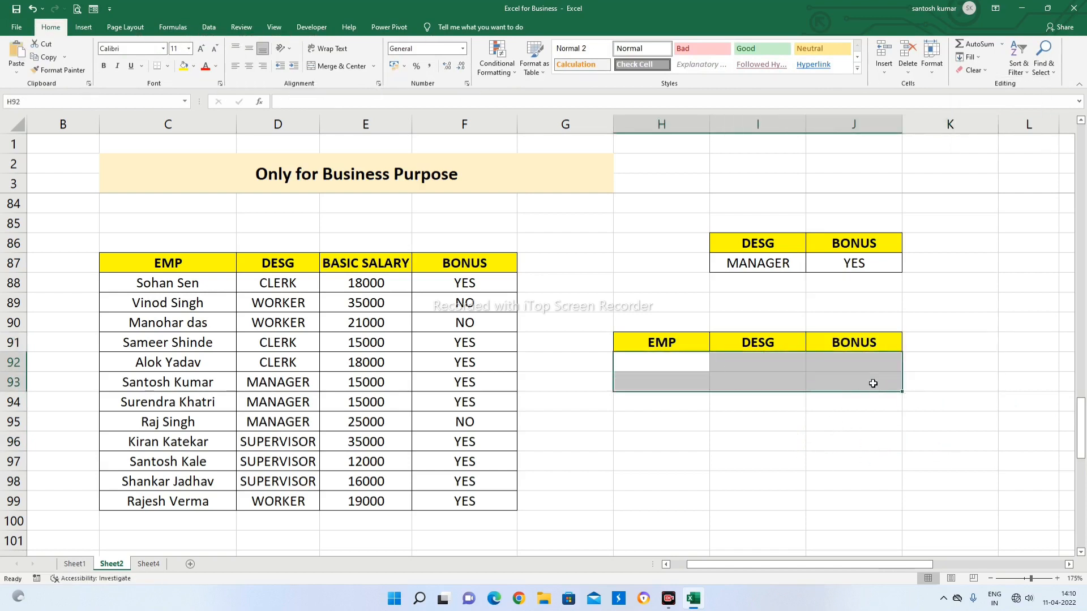
Step: Start an Advanced Filter on the employee table C87:F99, copying to another location with I86:J87 as the criteria range
click(682, 453)
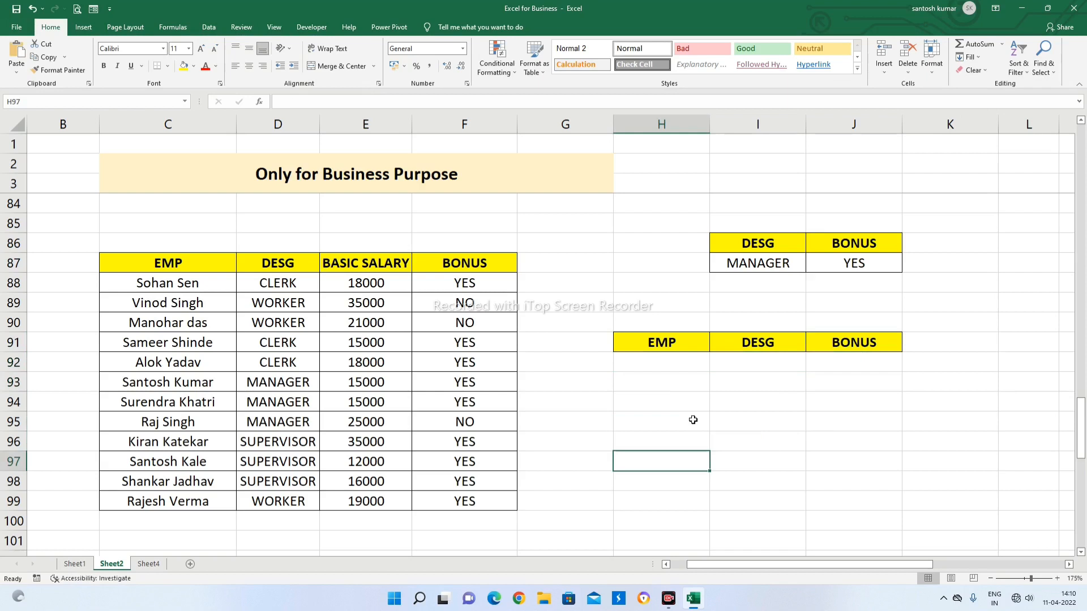
click(668, 343)
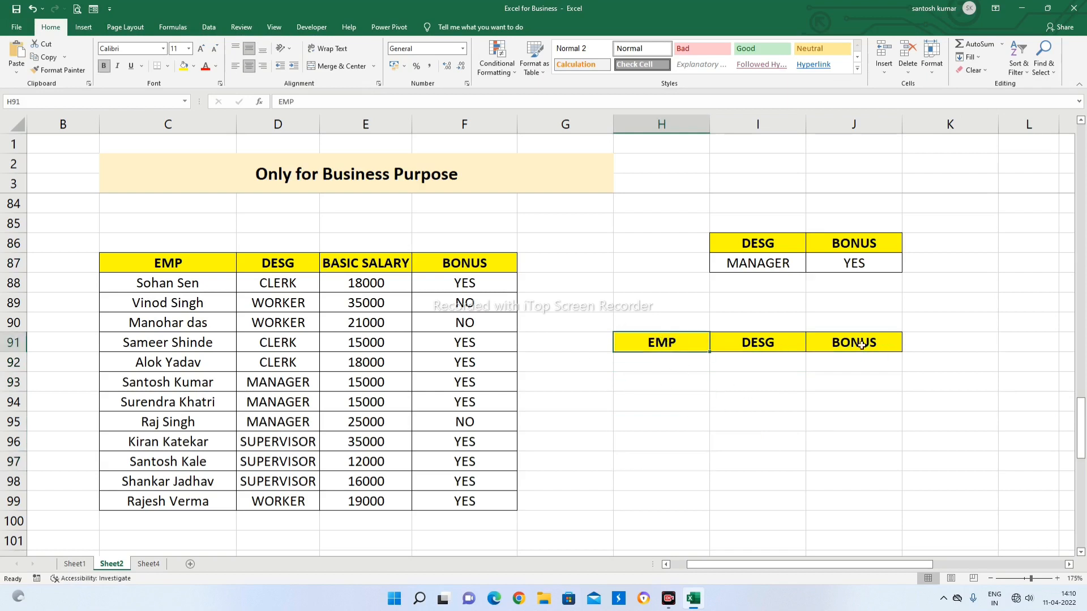
click(281, 402)
click(182, 334)
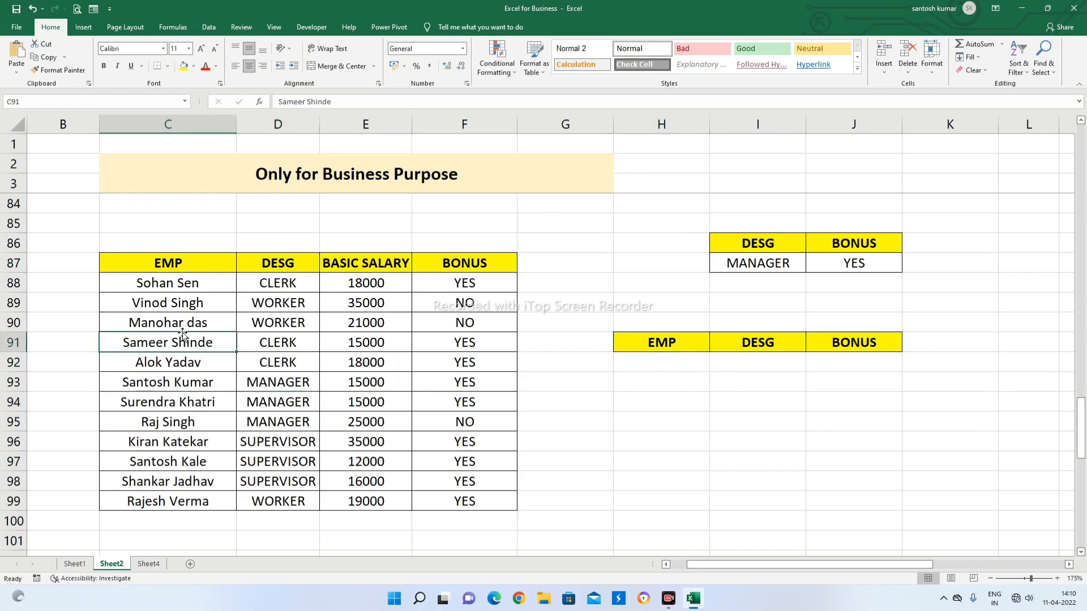
key(alt+a)
key(q)
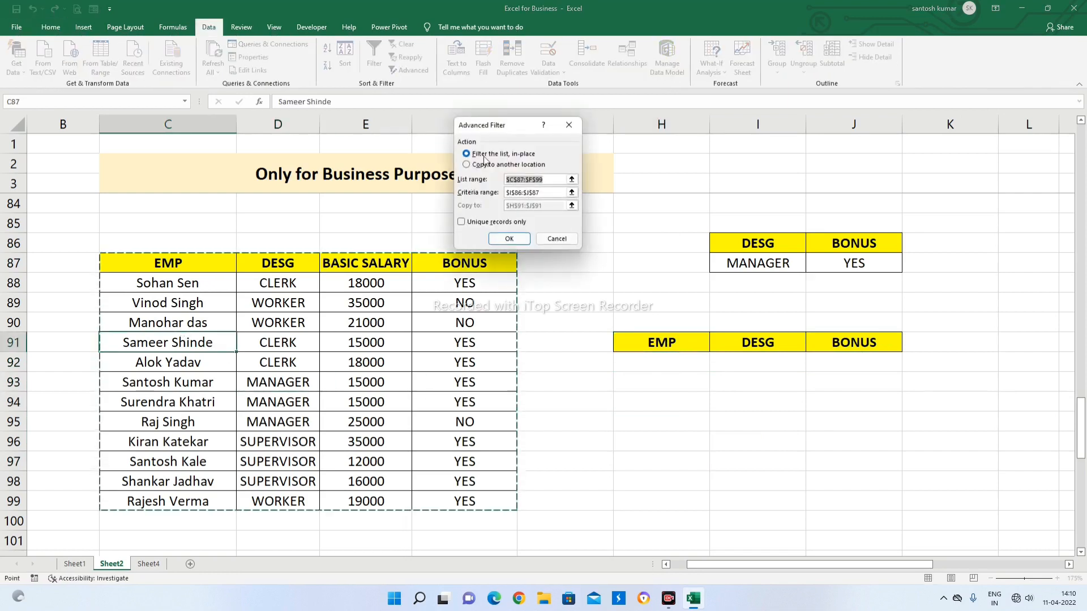
click(482, 166)
click(551, 179)
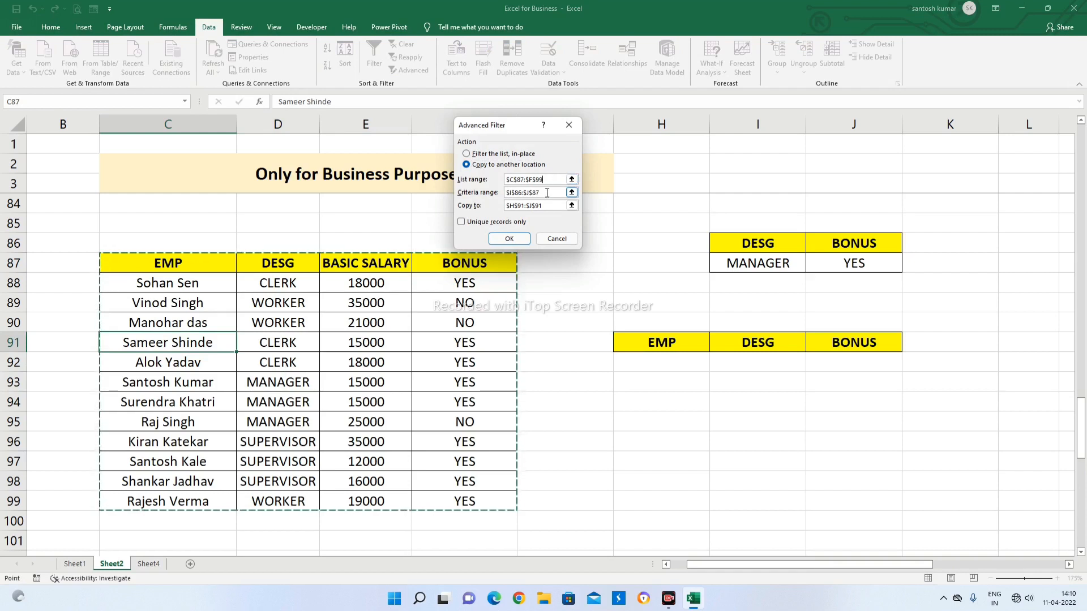
click(547, 193)
drag(756, 240, 882, 266)
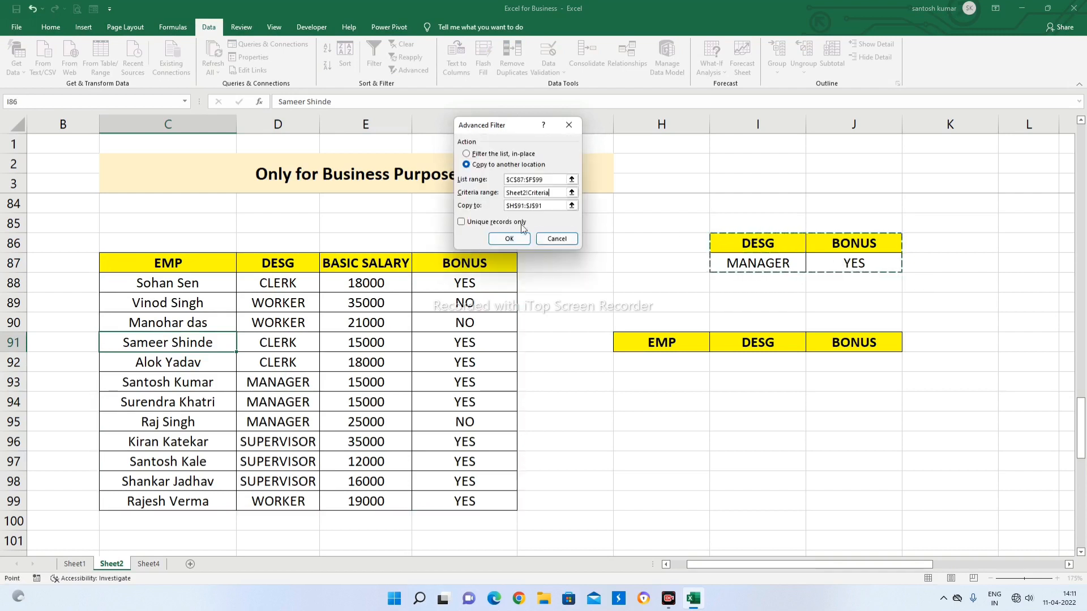
Step: Set the copy destination to the EMP, DESG and BONUS headers in H91:J91 and run the filter
click(551, 206)
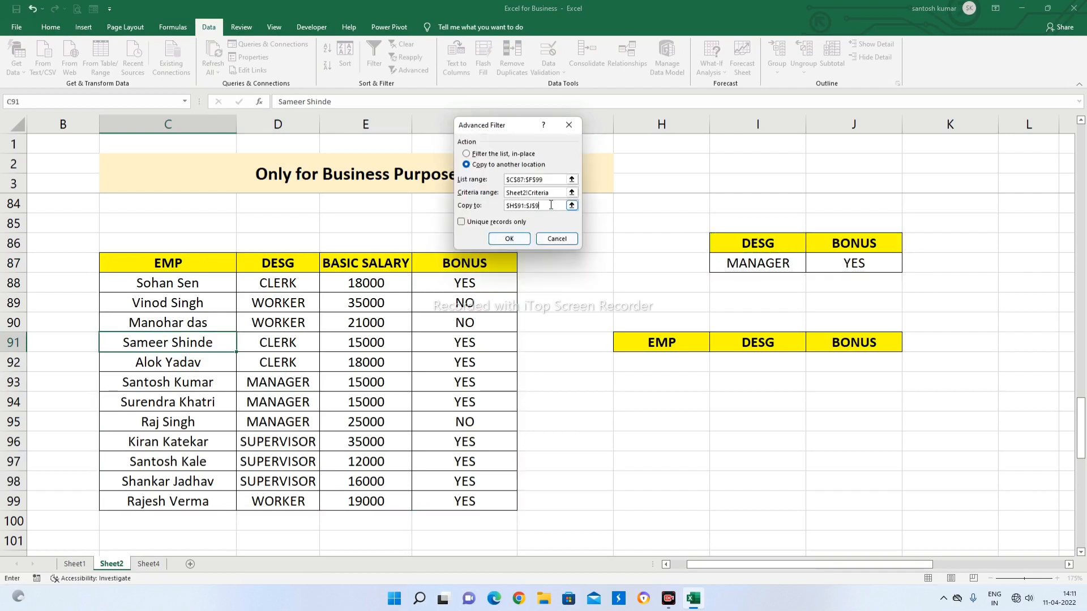
click(645, 342)
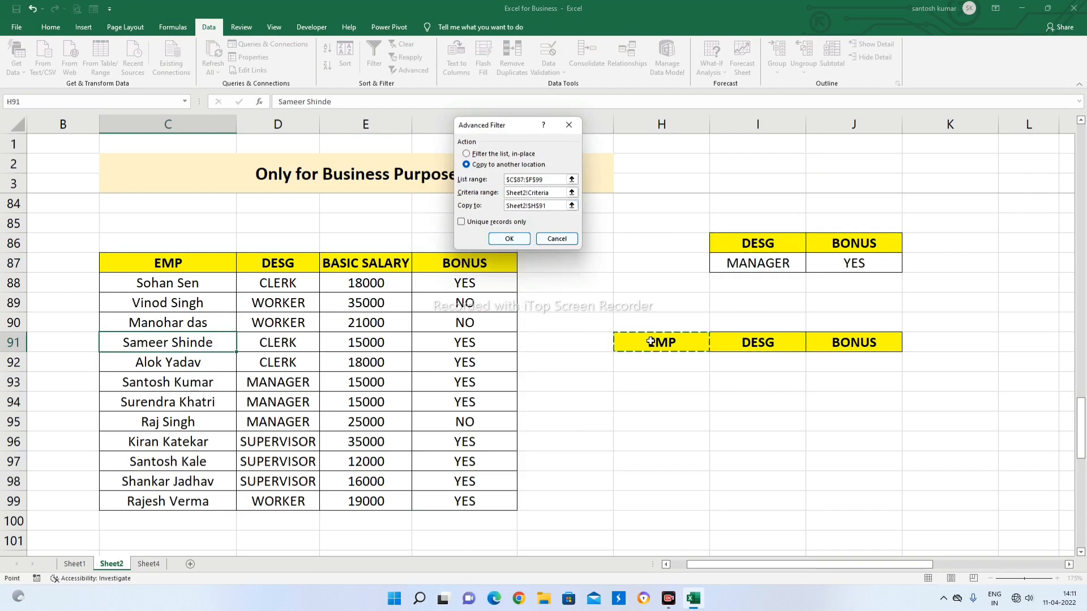
drag(630, 347, 894, 347)
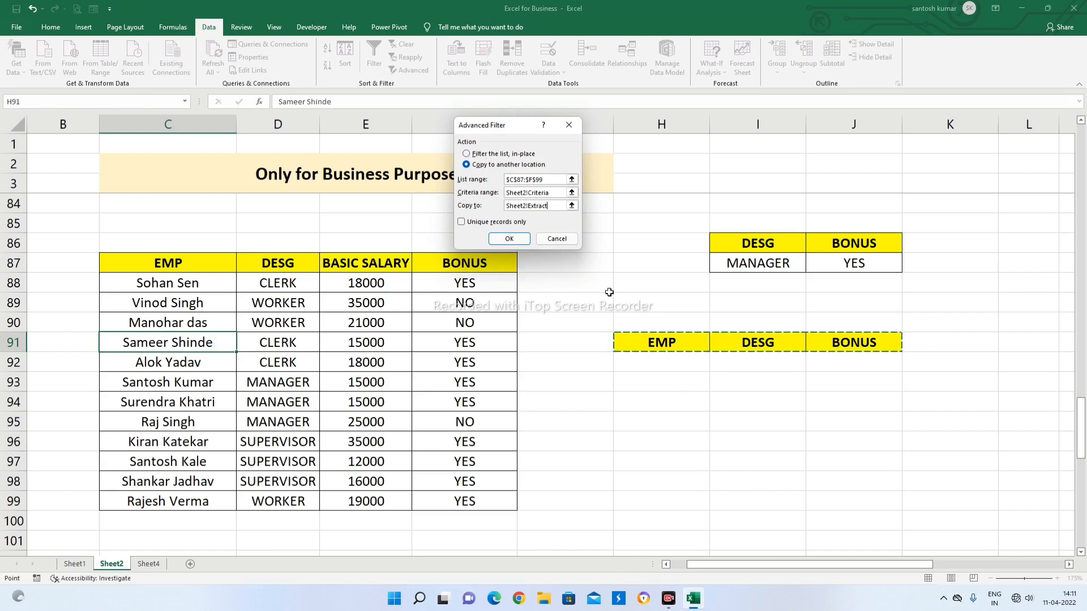
click(509, 238)
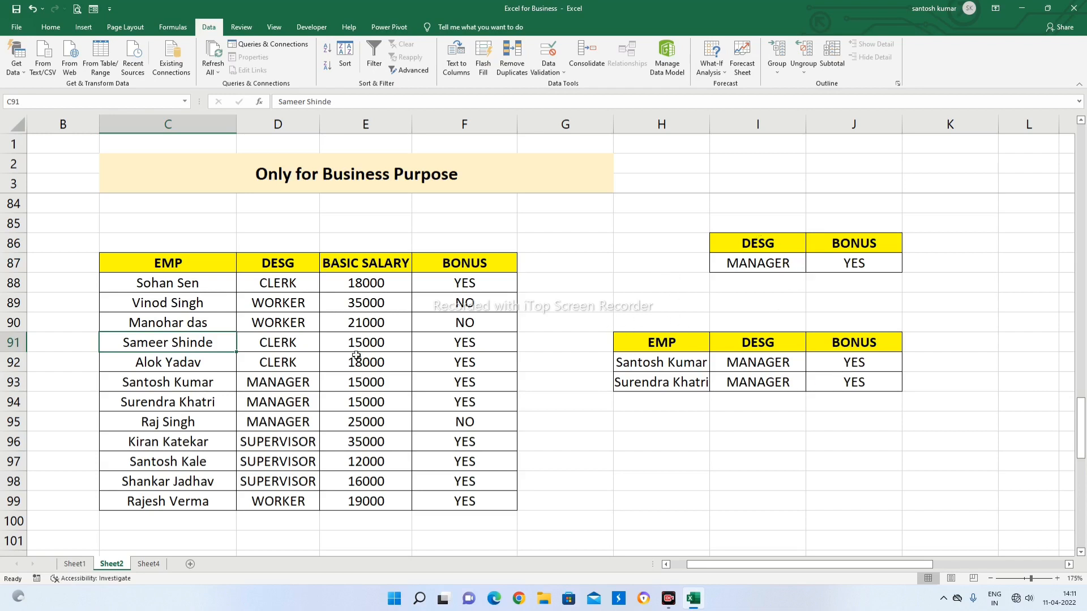
click(148, 565)
click(164, 283)
click(128, 184)
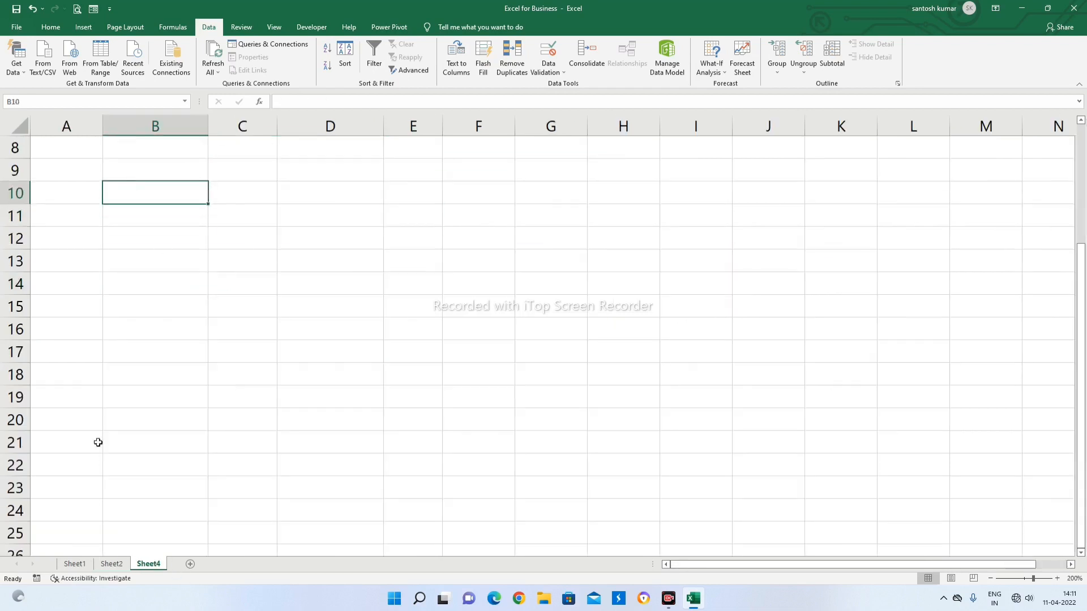
click(111, 564)
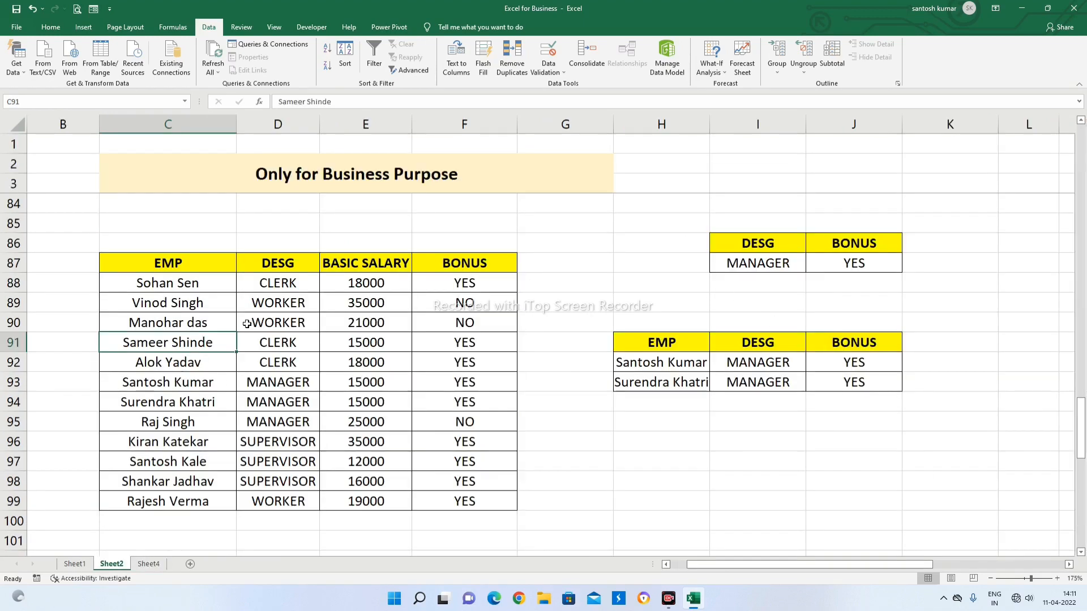
click(227, 309)
click(228, 368)
Step: Start another Advanced Filter from Sheet2 on C87:F99, copying to another location with criteria range I86:J87
click(201, 337)
key(alt+a)
key(q)
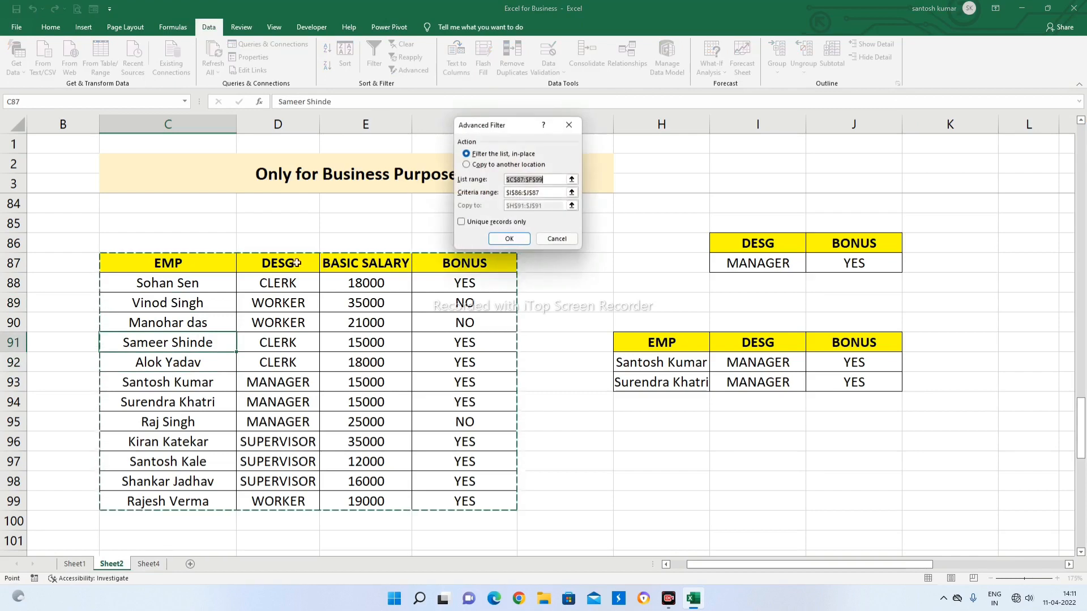
click(474, 165)
click(547, 179)
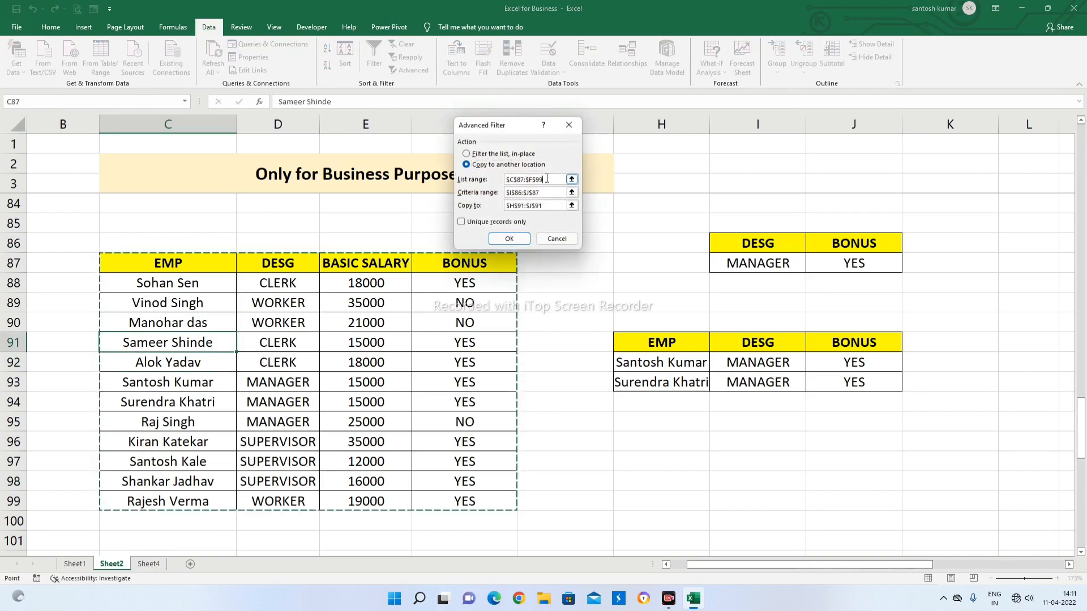
click(545, 194)
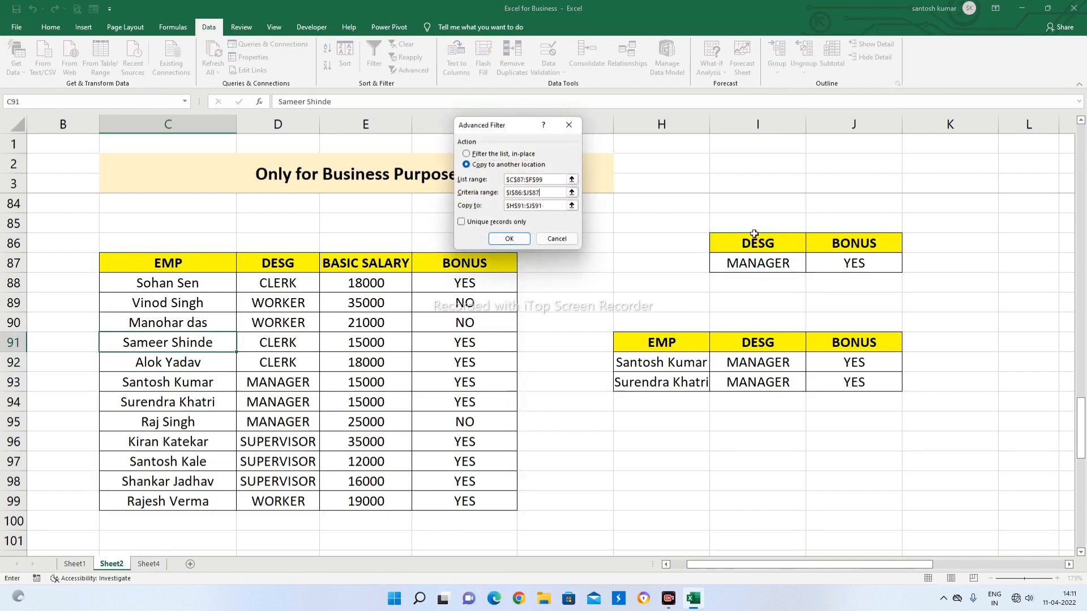
drag(717, 237, 823, 259)
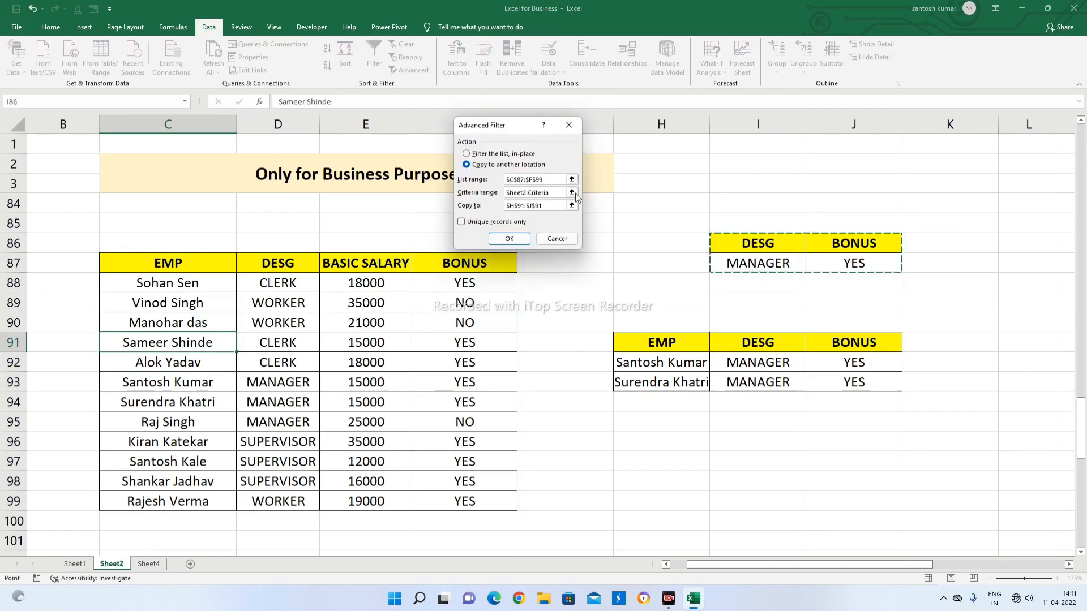
Step: Try to send the filtered records to cell B9 on Sheet4 by replacing the copy destination and running the filter
click(551, 205)
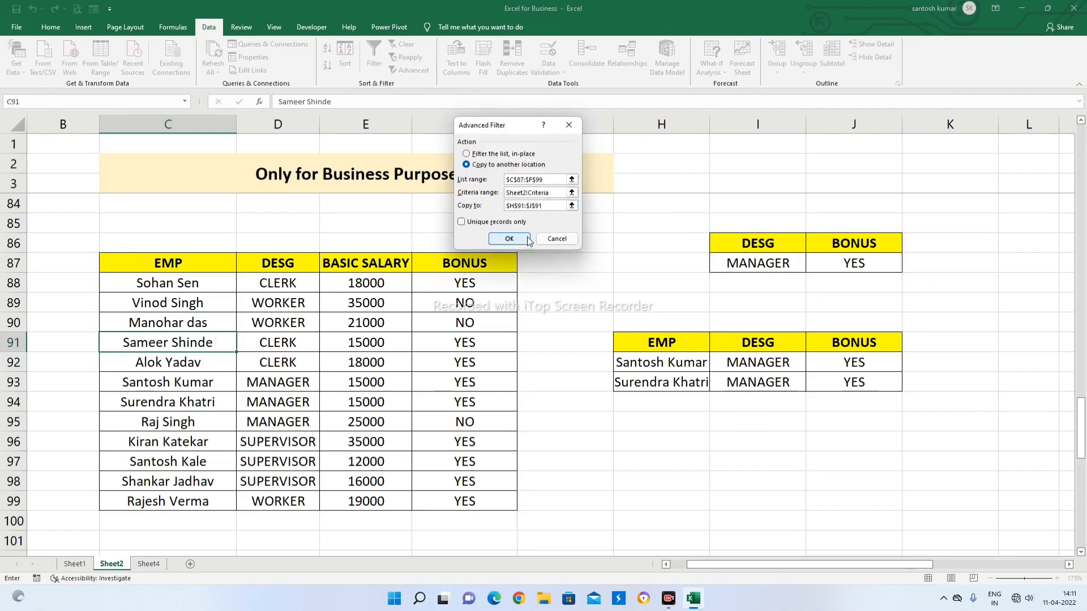
key(BackSpace)
key(BackSpace)
key(BackSpace)
key(BackSpace)
key(BackSpace)
key(BackSpace)
key(BackSpace)
key(BackSpace)
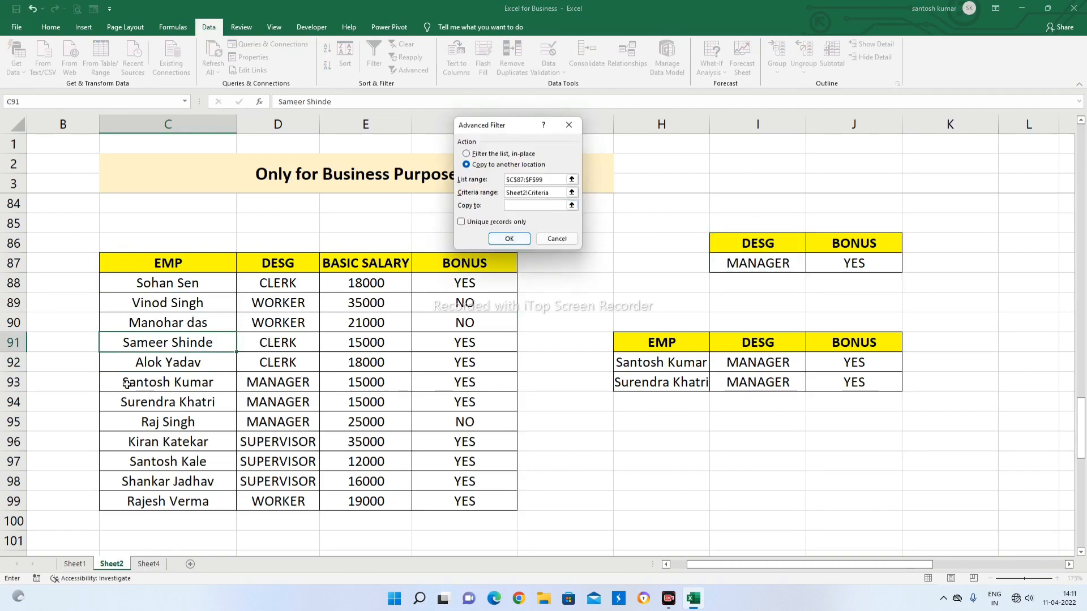
click(74, 564)
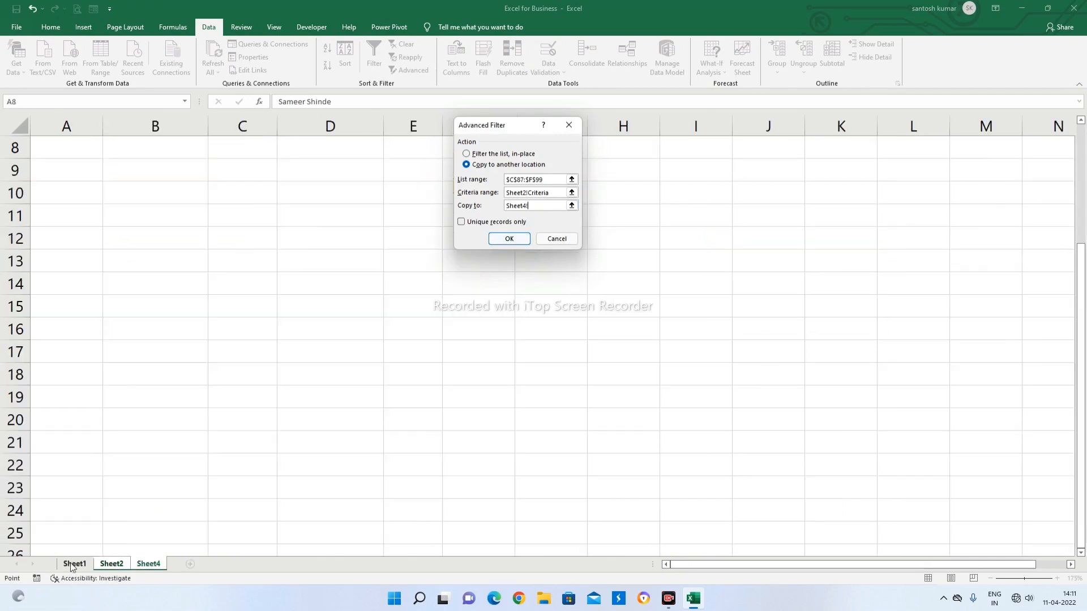
click(116, 565)
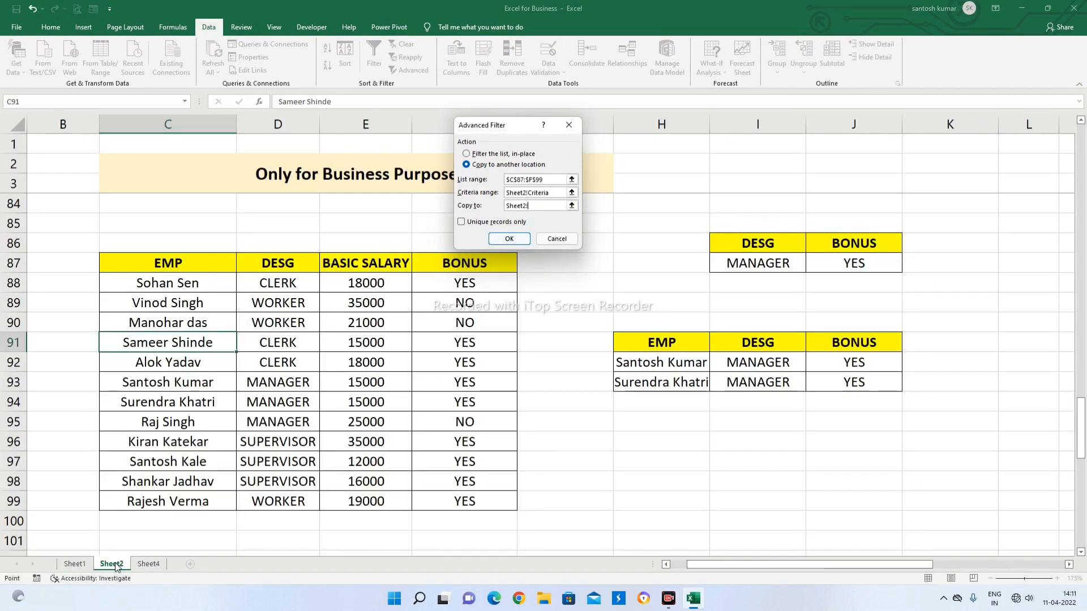
click(150, 564)
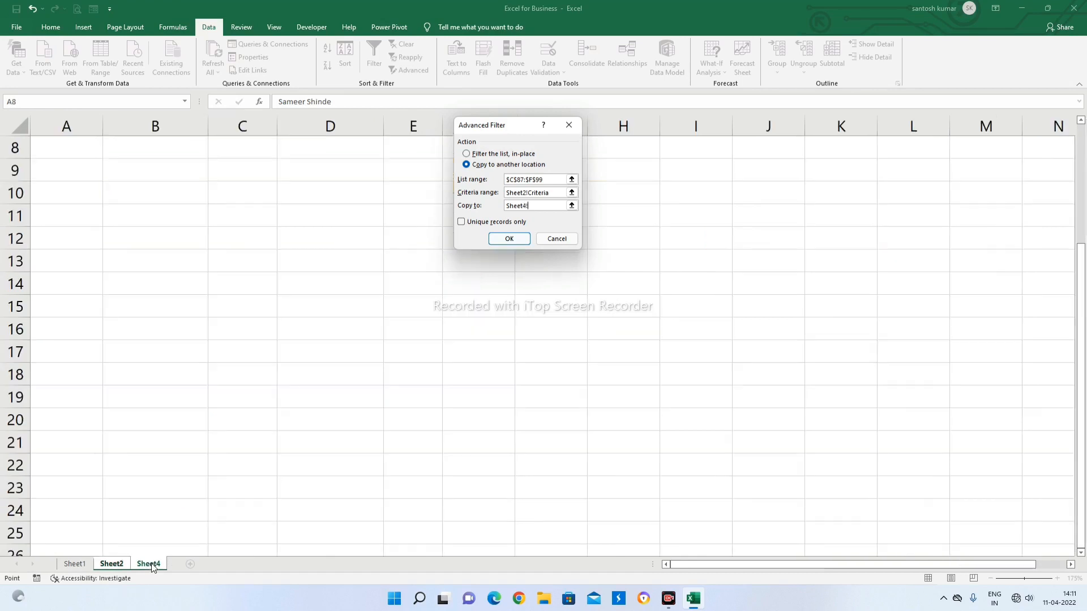
click(116, 168)
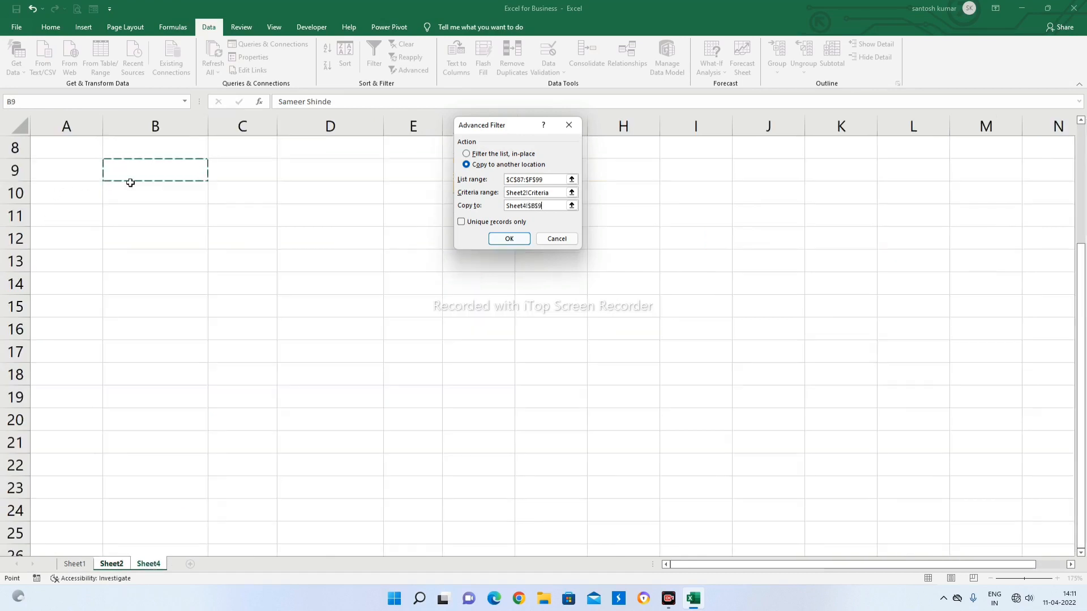
click(511, 239)
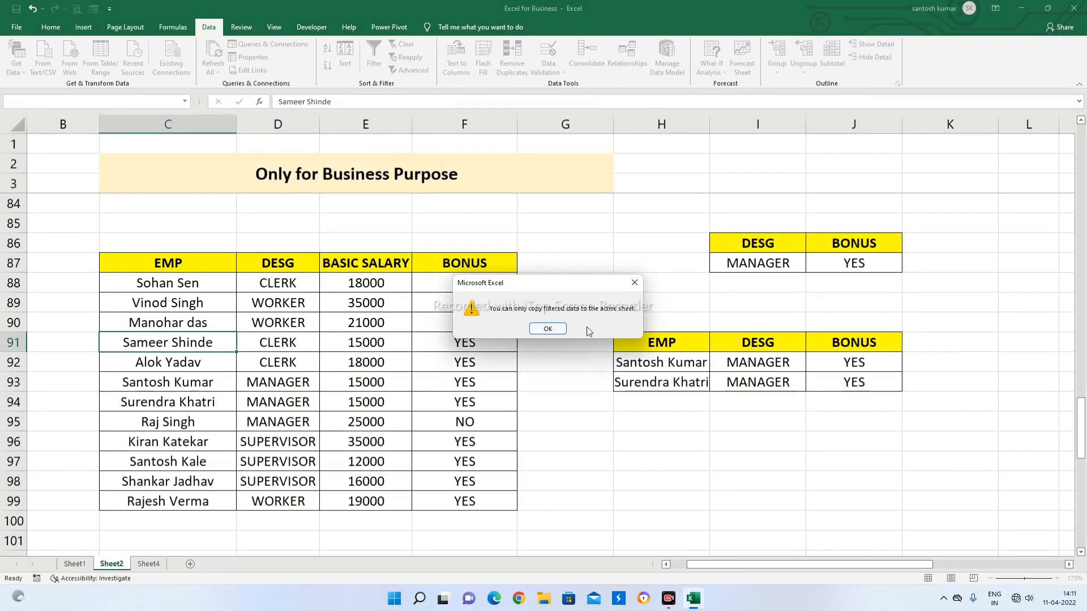
click(634, 283)
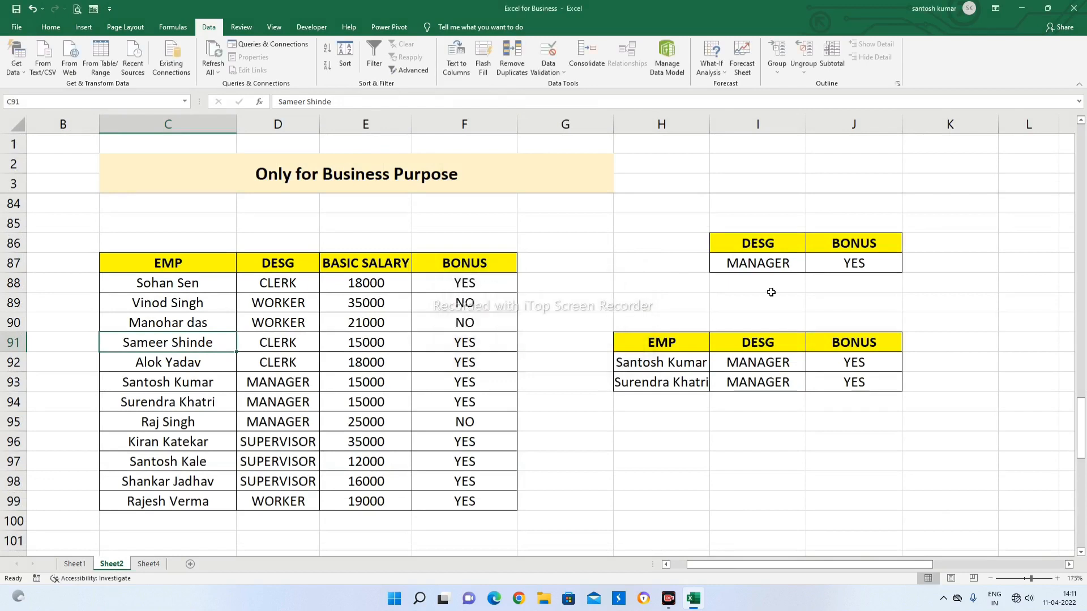
click(655, 287)
click(586, 438)
scroll(572, 331, down, 1)
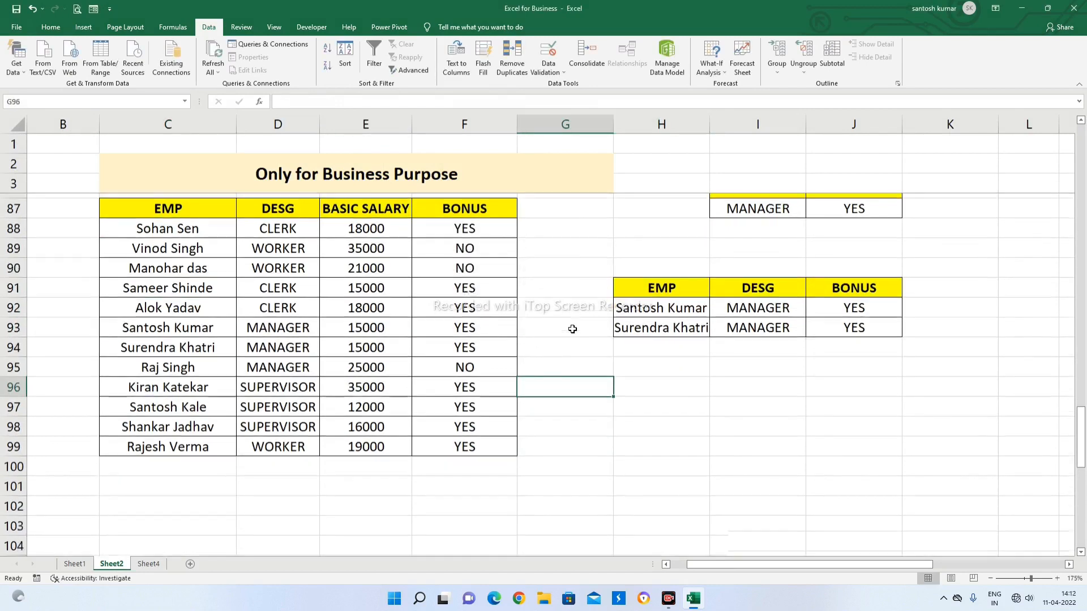
scroll(623, 323, up, 2)
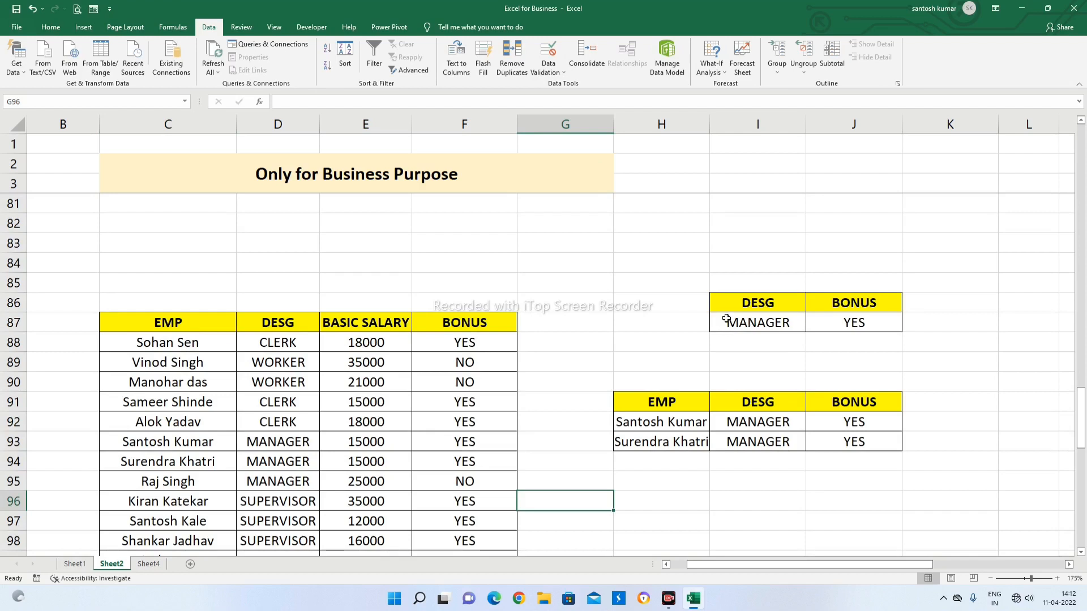
scroll(714, 317, down, 1)
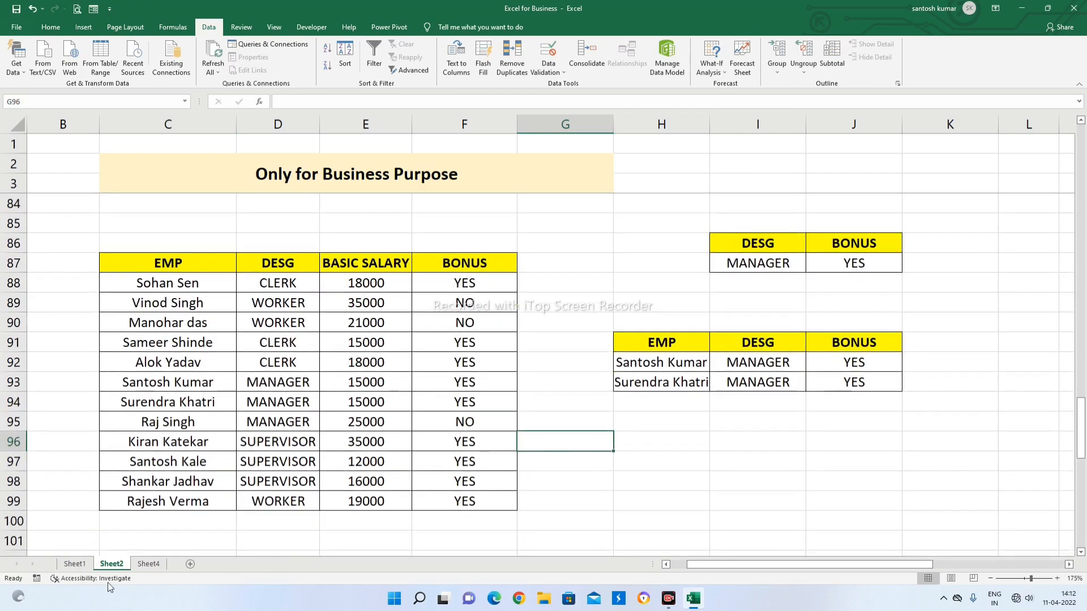
click(149, 563)
click(243, 238)
click(146, 190)
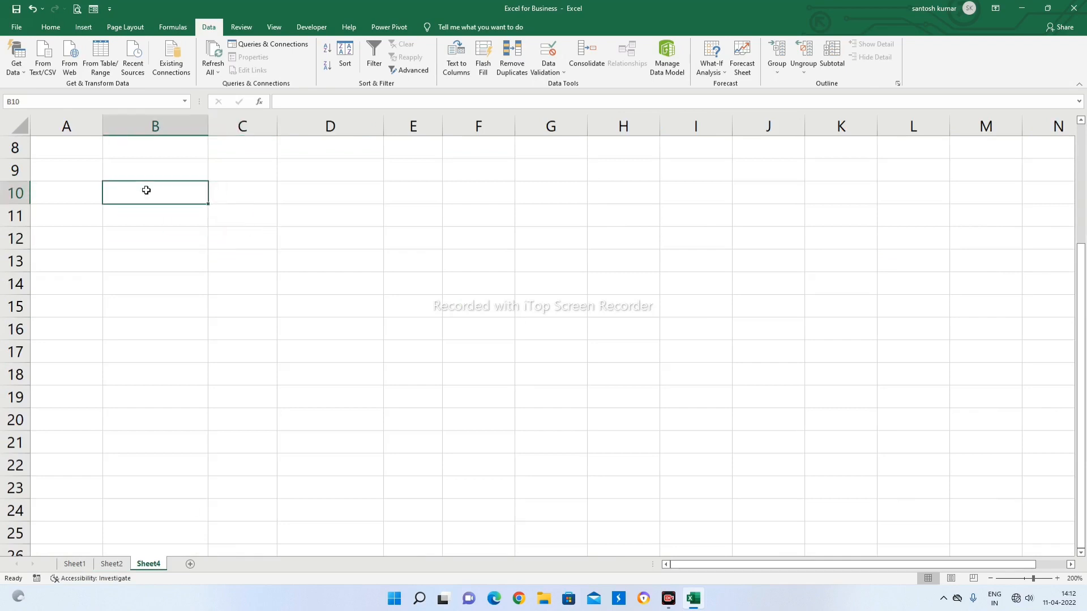
click(456, 425)
click(112, 564)
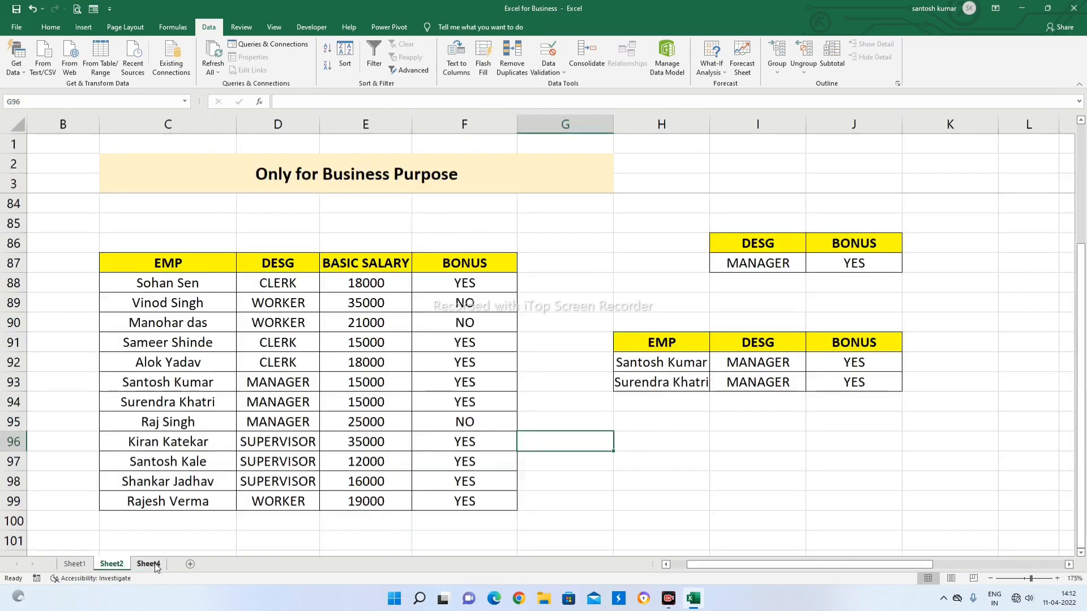
Step: Start an Advanced Filter from cell B10 on Sheet4, copying to another location with Sheet2 range C87:F99 as the list range
click(149, 563)
click(165, 190)
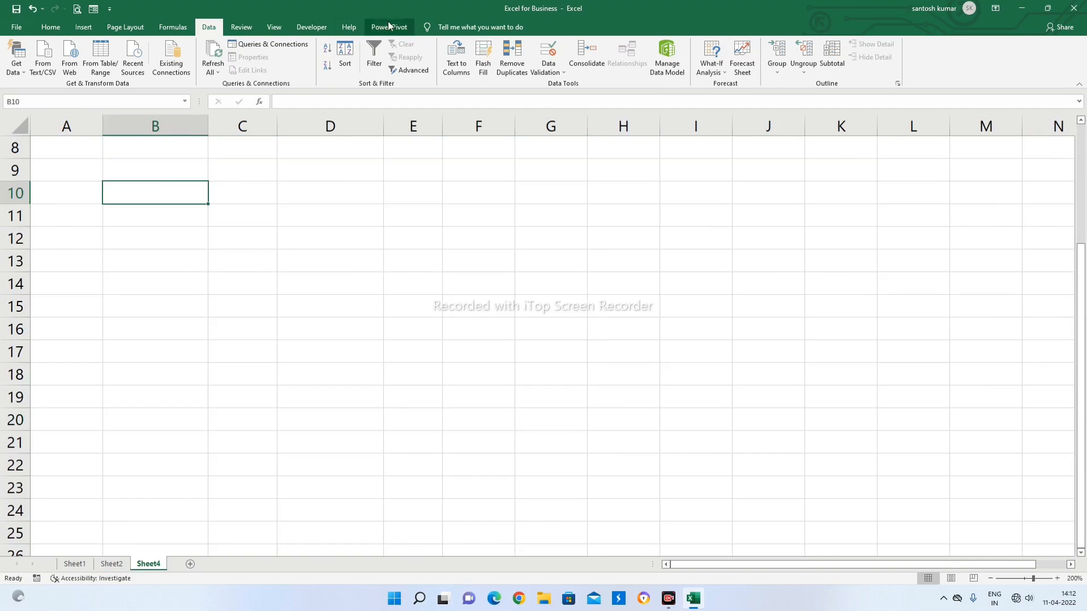
click(418, 72)
click(467, 165)
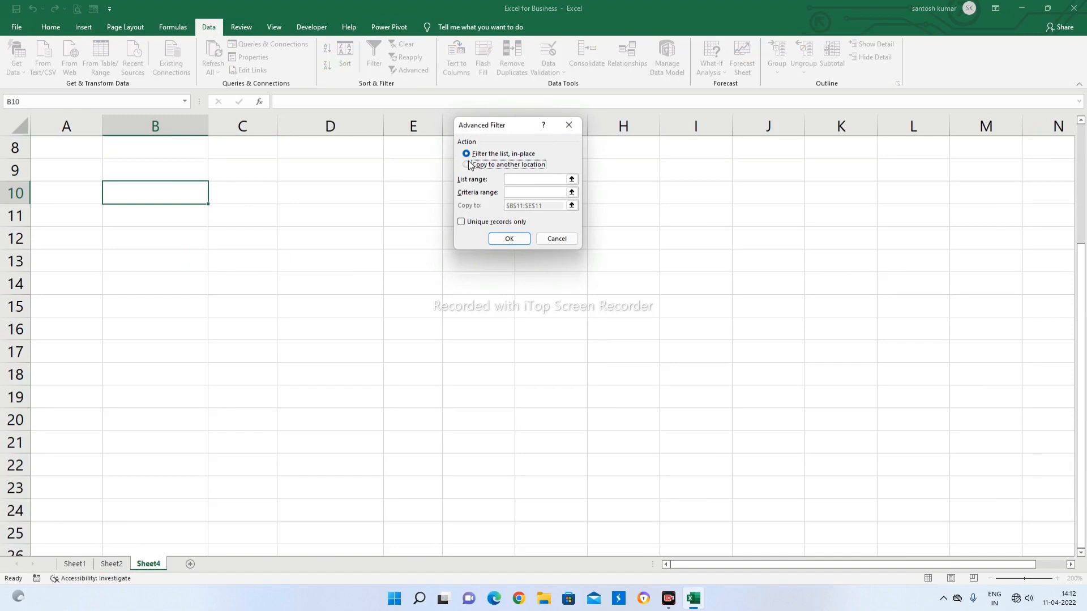
click(516, 178)
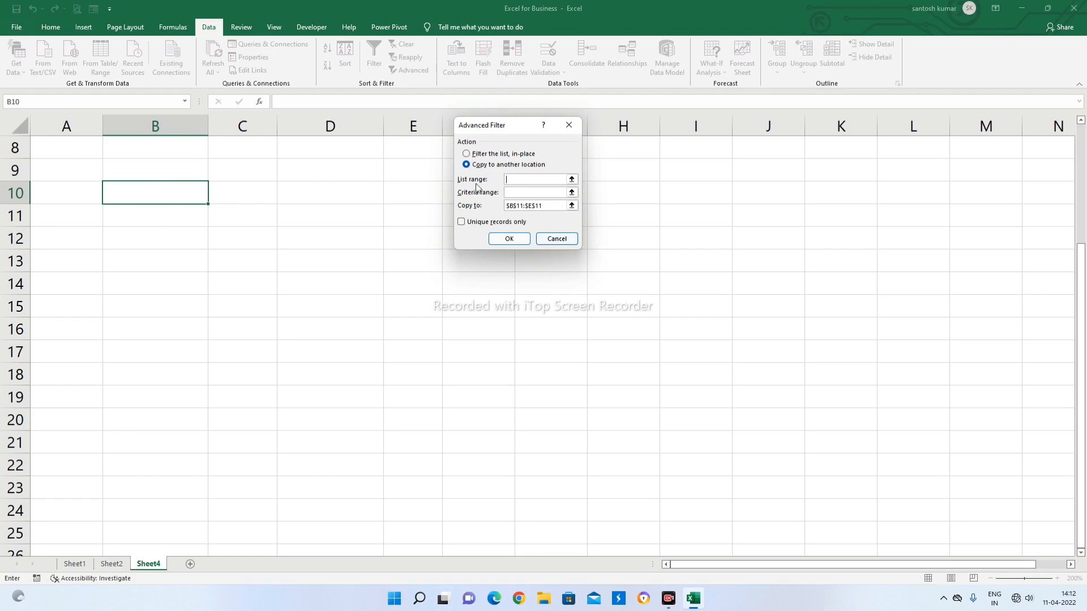
click(111, 564)
drag(164, 264, 512, 501)
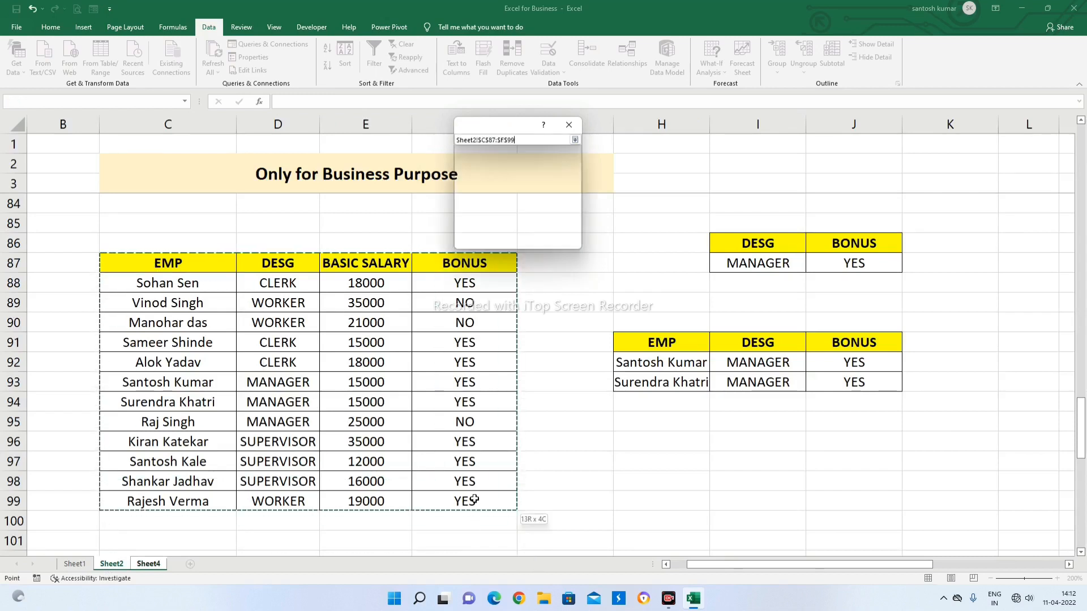
Step: Set the Advanced Filter's criteria range to the DESG and BONUS criteria block in Sheet2 I86:J87
click(527, 192)
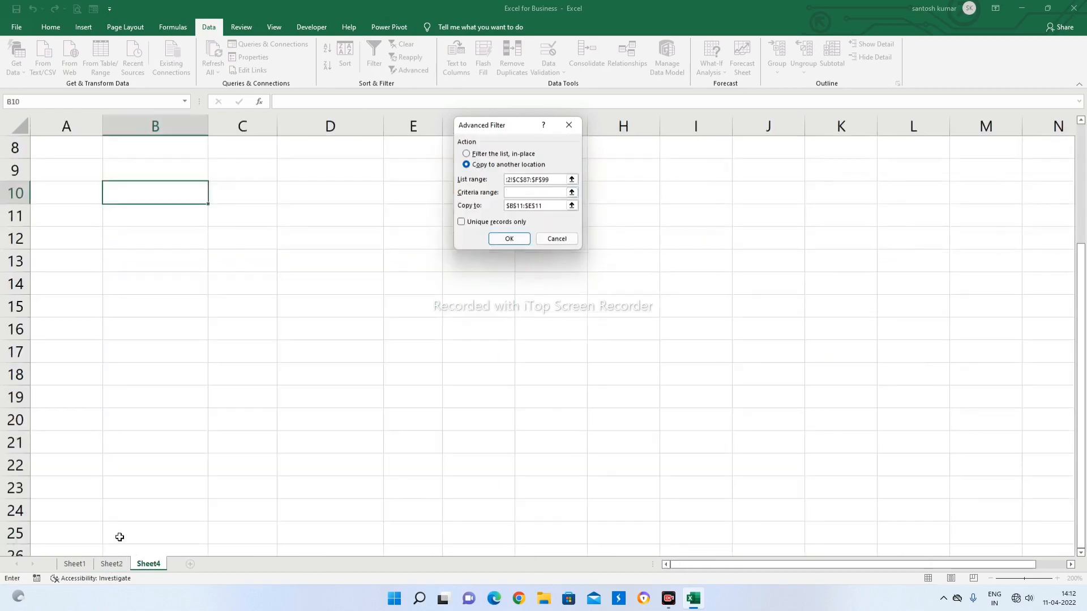
click(112, 563)
drag(757, 243, 900, 271)
key(BackSpace)
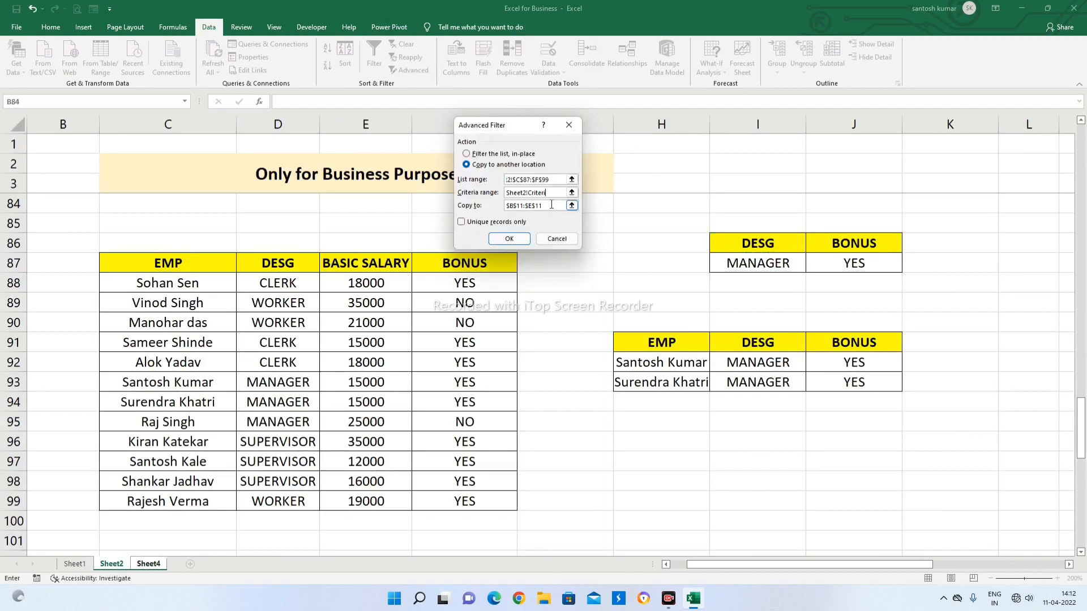
drag(747, 243, 810, 264)
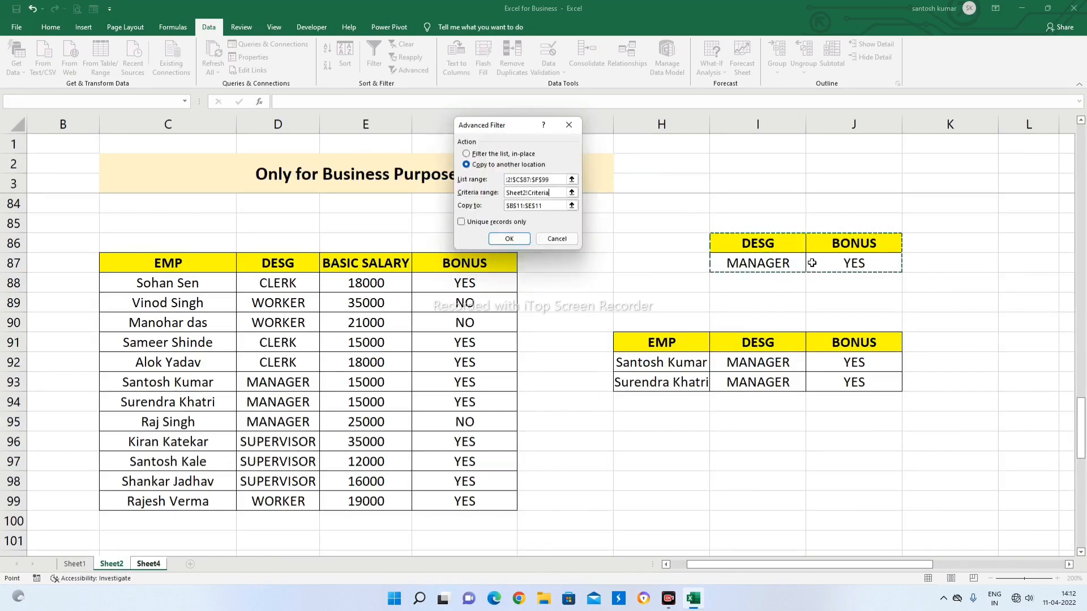
Step: Copy the matching records to cell B10 on Sheet4 by running the filter, and fit column B's width to its contents
click(547, 206)
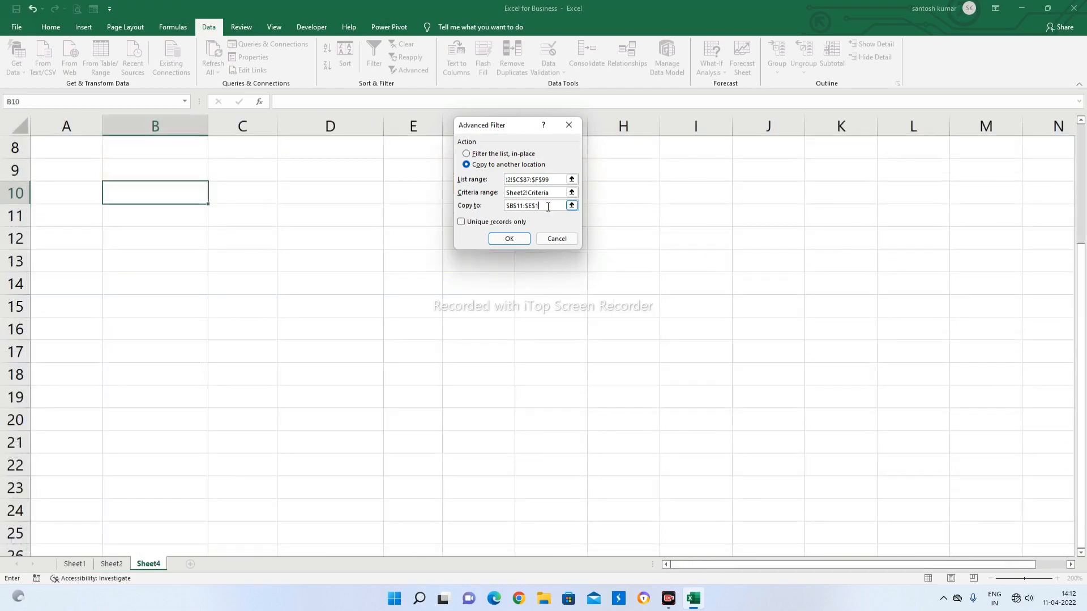
click(172, 201)
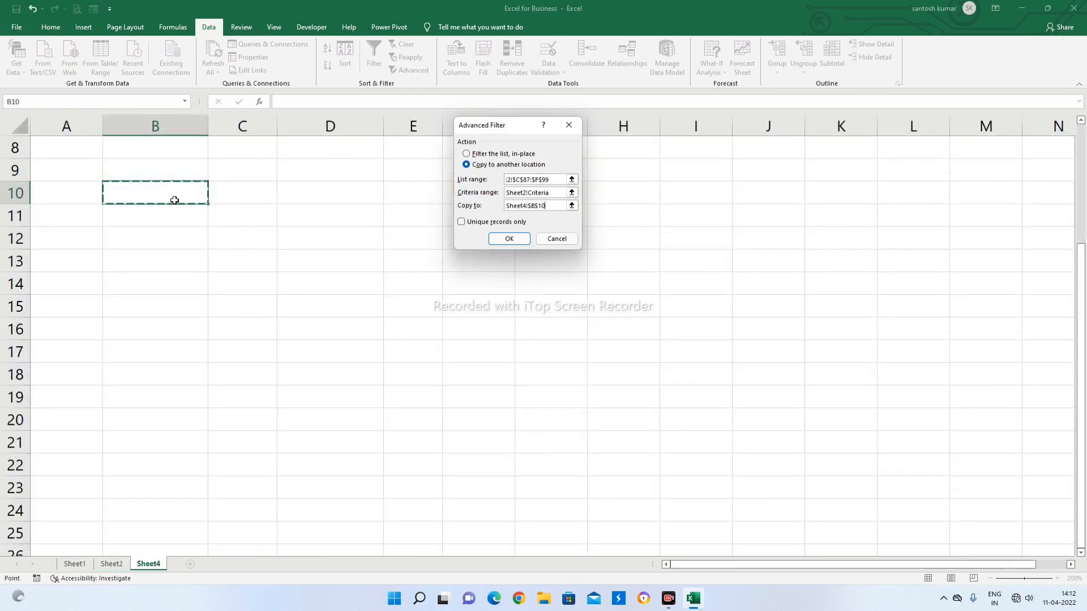
click(509, 239)
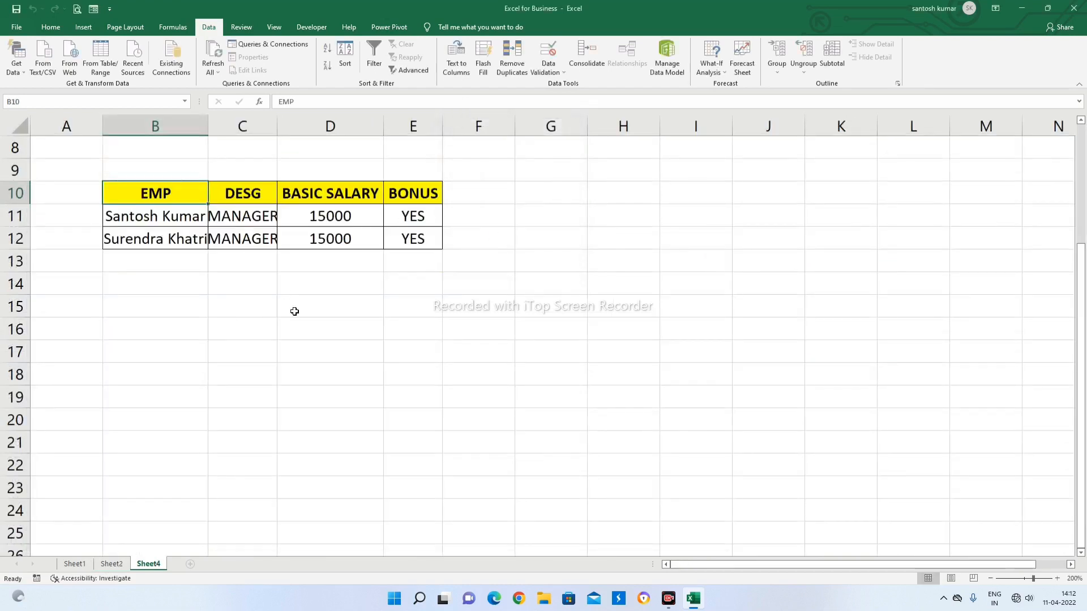
double_click(209, 127)
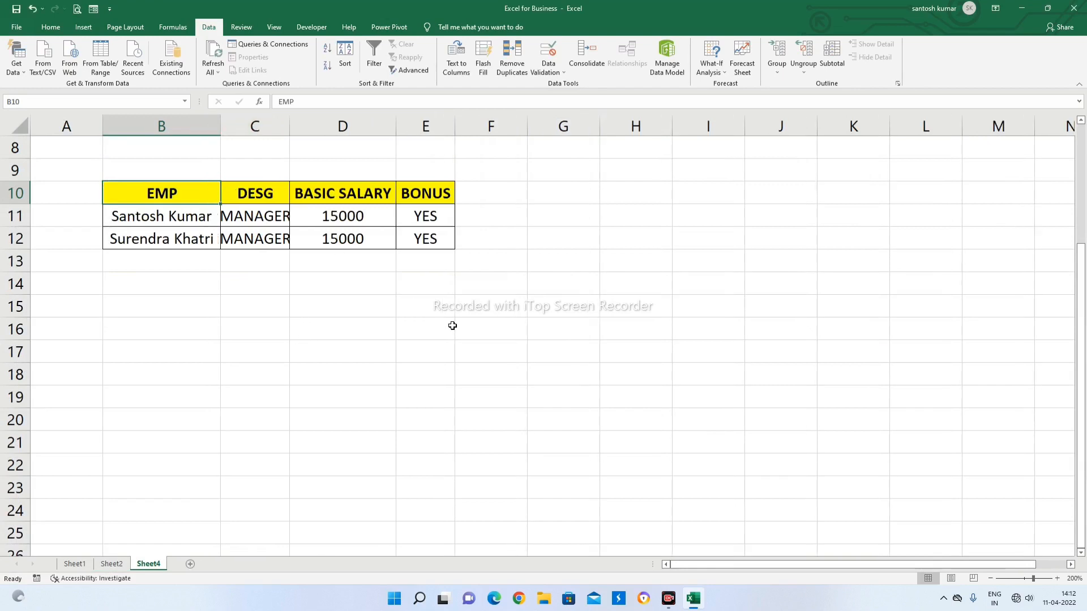
click(322, 317)
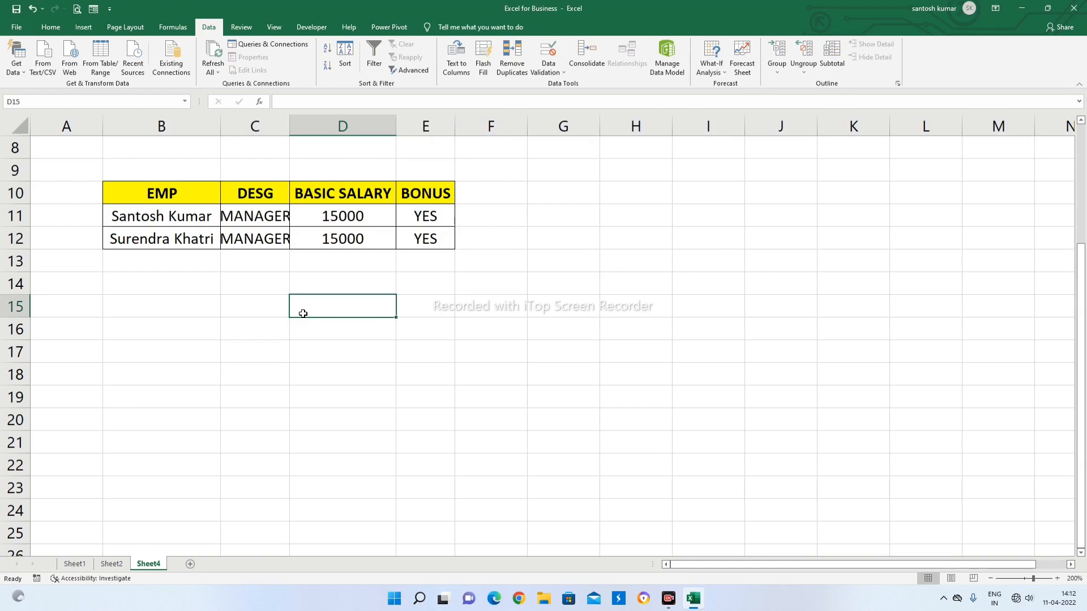